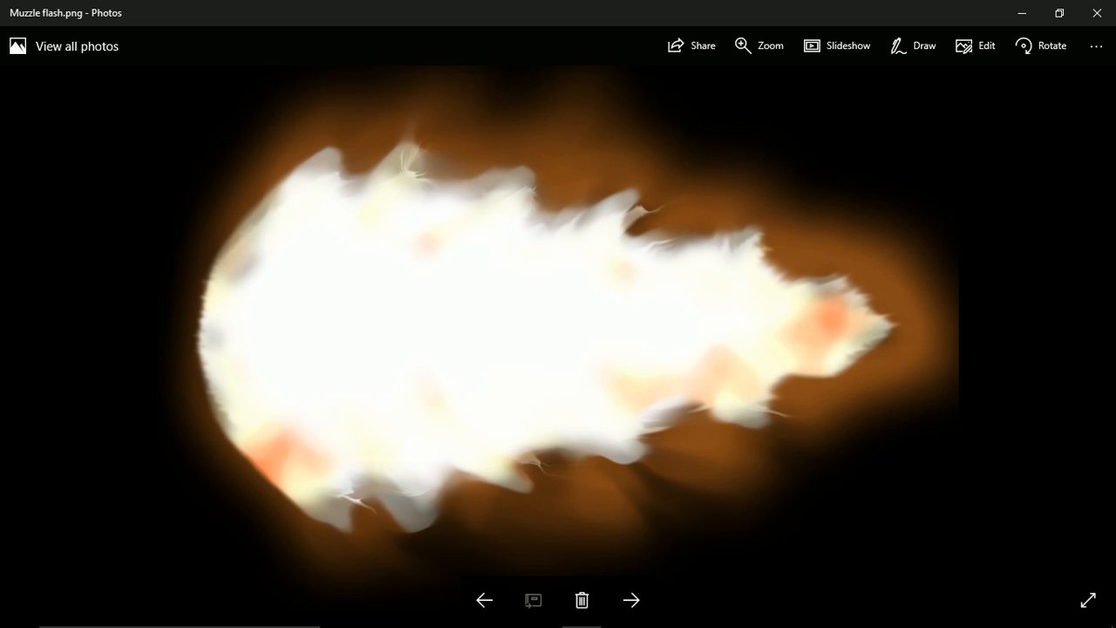
Switch to After Effects and create an HDTV 1080 24 composition with a duration of 0:00:03:00.
{"action": "key", "text": "alt+Tab"}
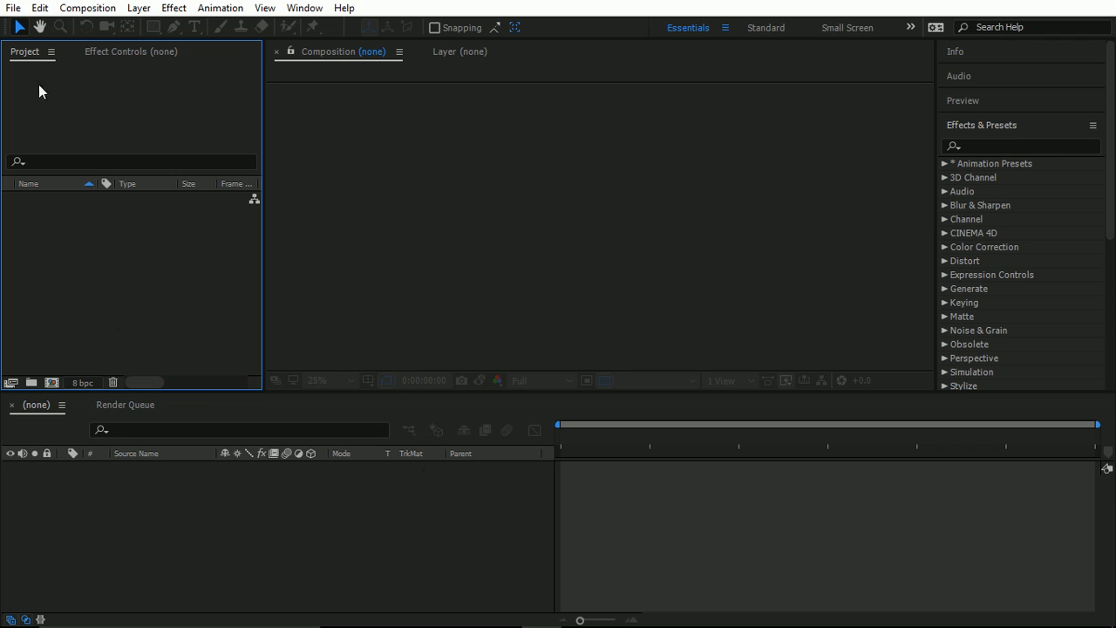
{"action": "left_click", "coordinate": [96, 10]}
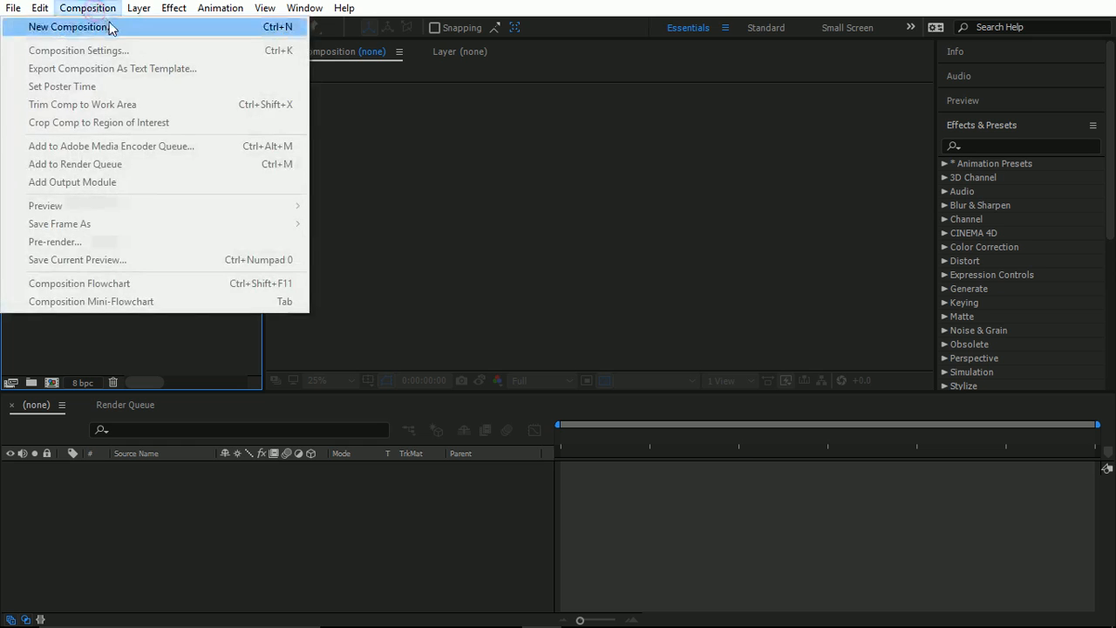
{"action": "left_click", "coordinate": [72, 26]}
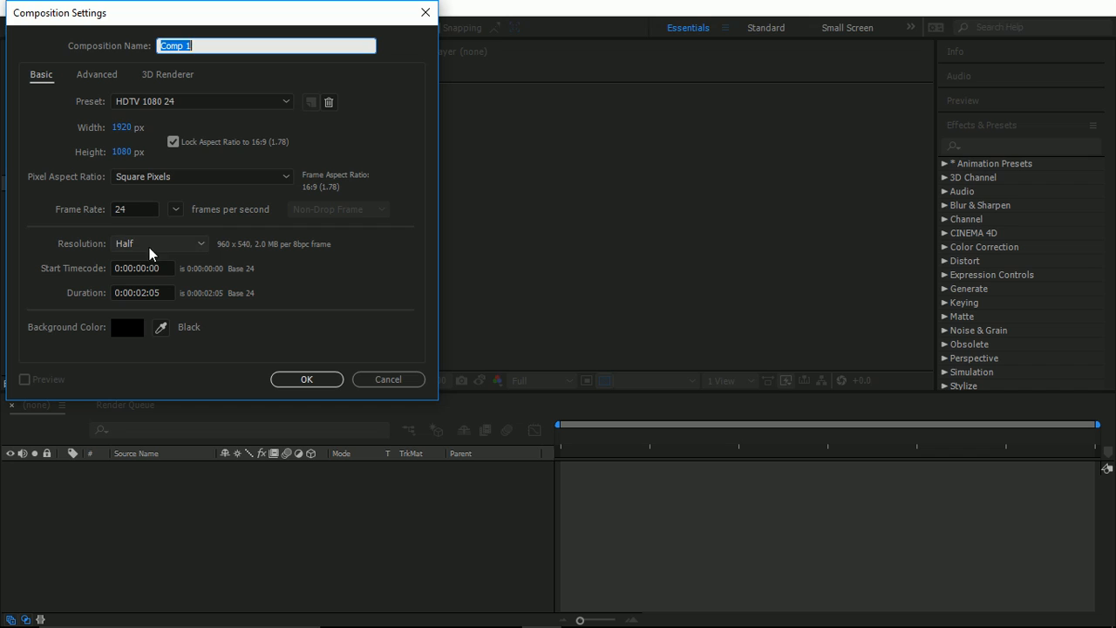
{"action": "left_click", "coordinate": [146, 291]}
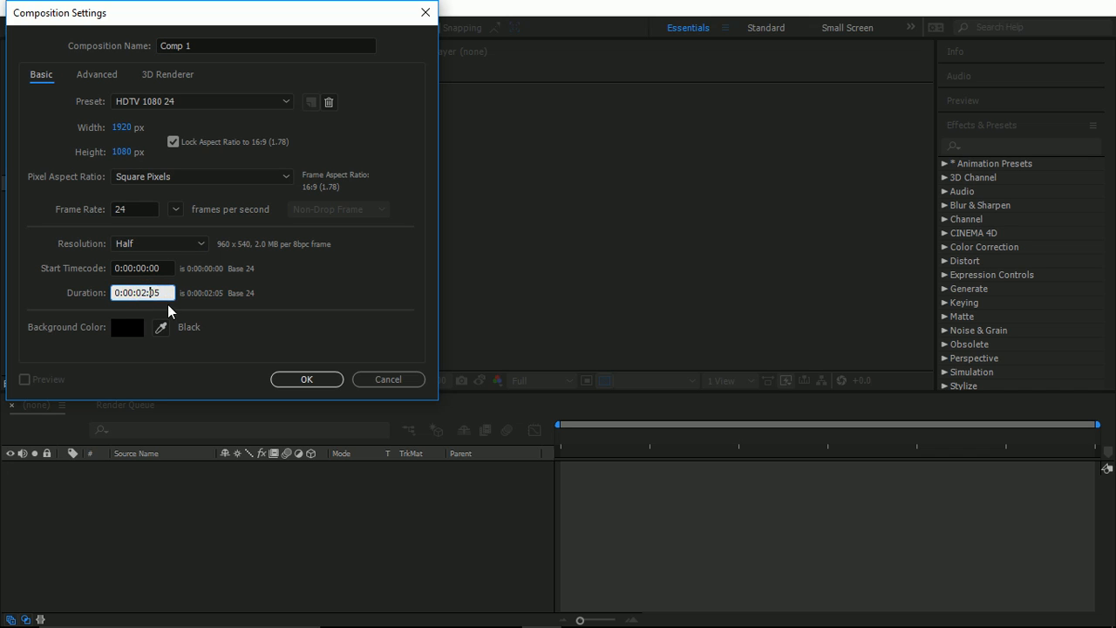
{"action": "key", "text": "BackSpace"}
{"action": "key", "text": "BackSpace"}
{"action": "type", "text": "3"}
{"action": "key", "text": "Right"}
{"action": "key", "text": "Right"}
{"action": "key", "text": "Right"}
{"action": "key", "text": "BackSpace"}
{"action": "key", "text": "BackSpace"}
{"action": "key", "text": "Return"}
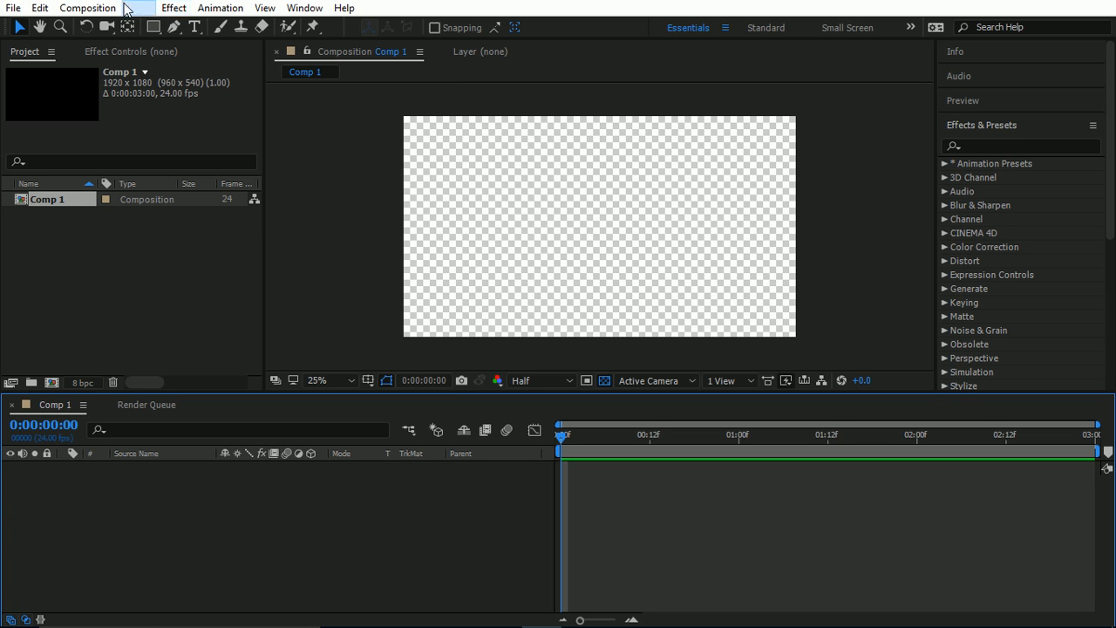
Add a red solid layer of 1920 x 1080 px to the composition as a background.
{"action": "left_click", "coordinate": [138, 8]}
{"action": "mouse_move", "coordinate": [218, 28]}
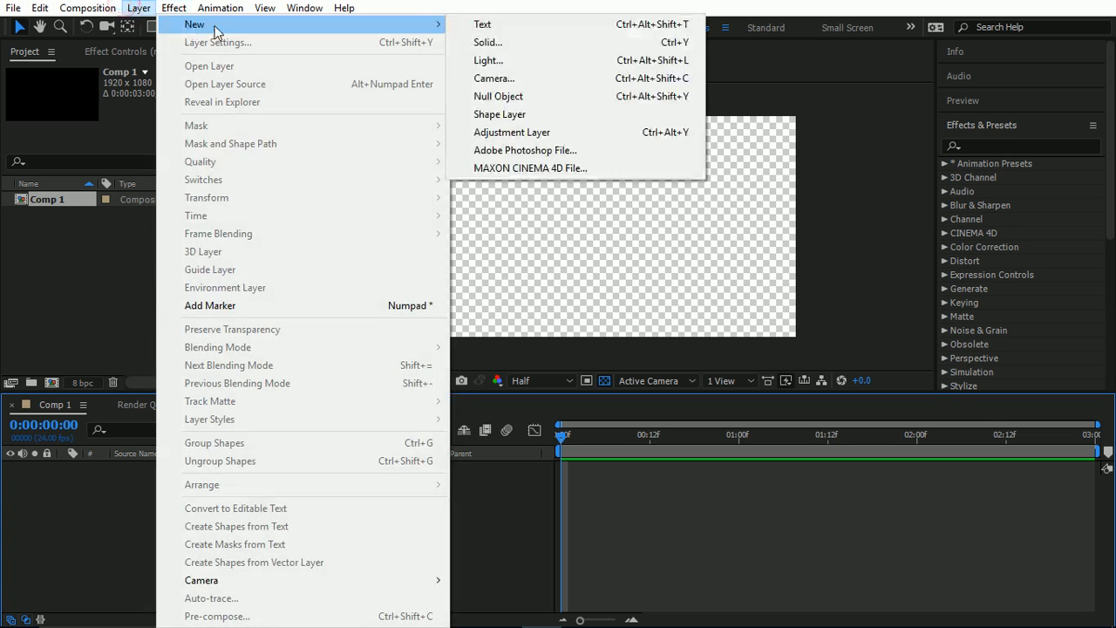
{"action": "left_click", "coordinate": [544, 49]}
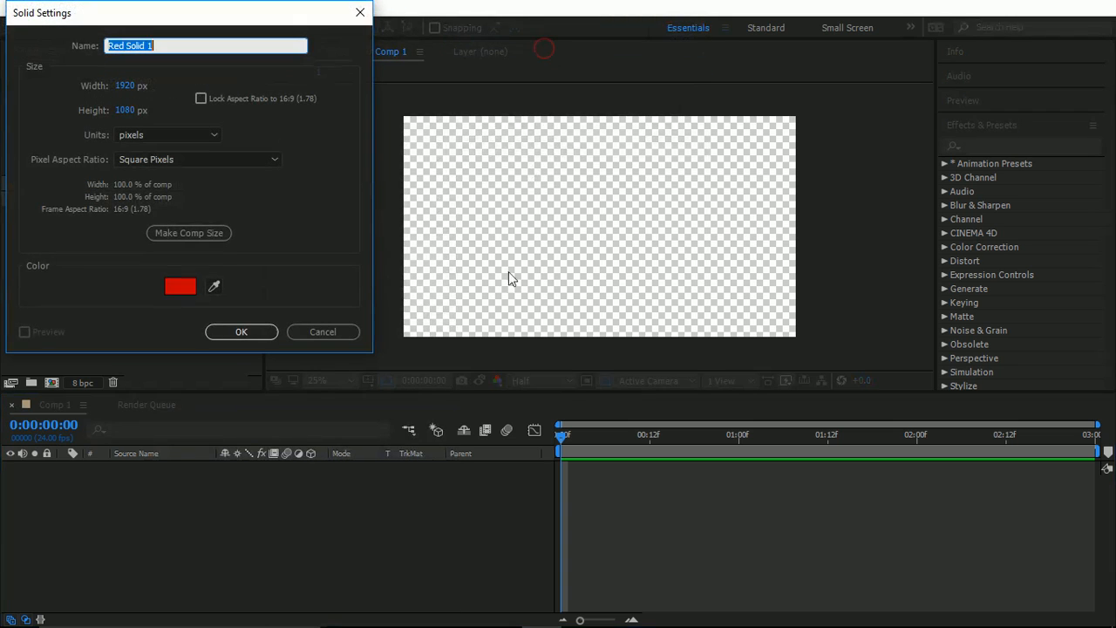
{"action": "left_click", "coordinate": [244, 336]}
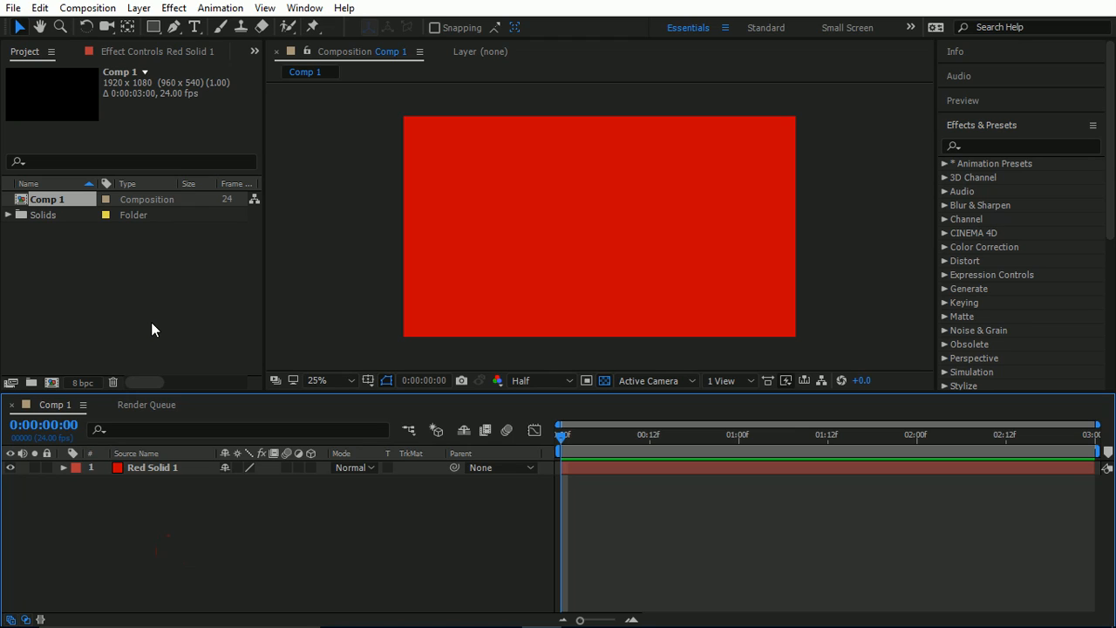
Import Muzzle flash.png into the composition above the red solid and scale the layer to 79%.
{"action": "double_click", "coordinate": [134, 280]}
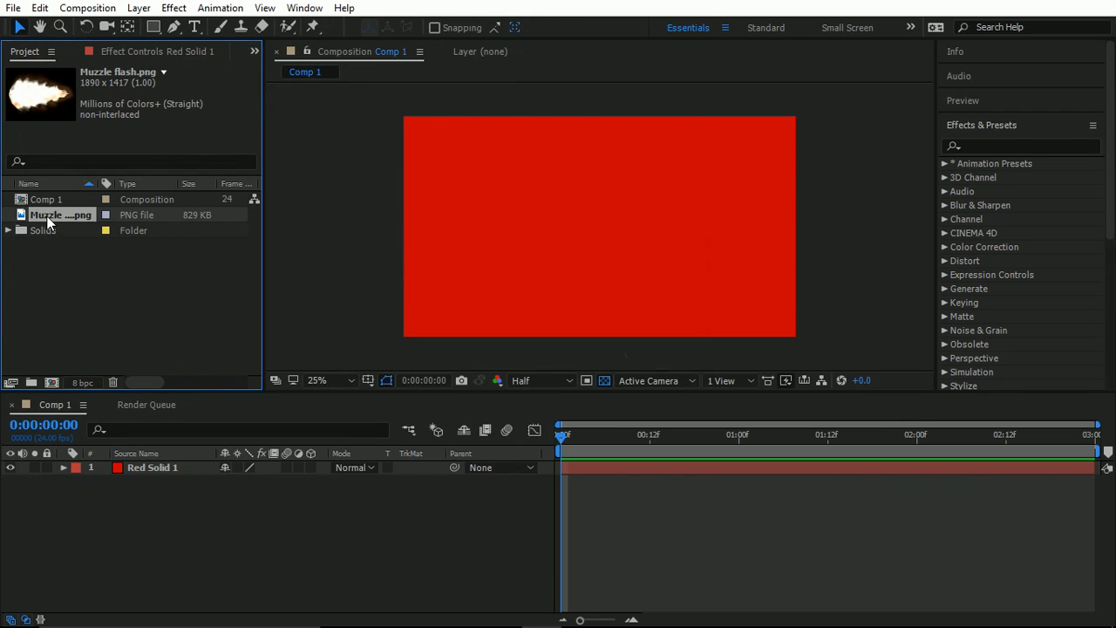
{"action": "left_click_drag", "start_coordinate": [46, 216], "coordinate": [584, 235]}
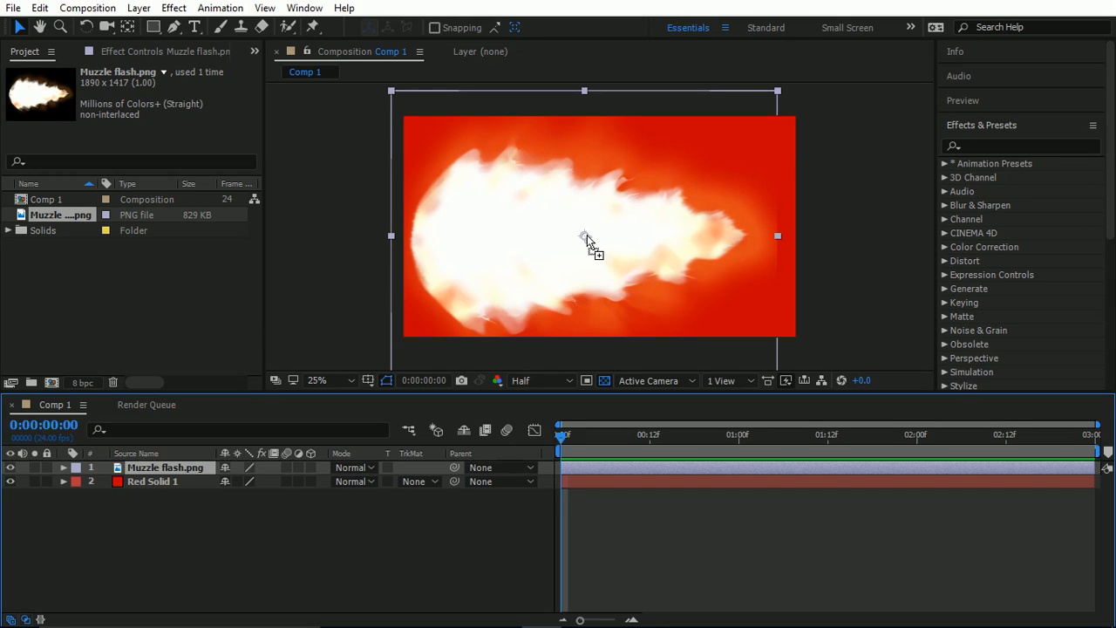
{"action": "key", "text": "s"}
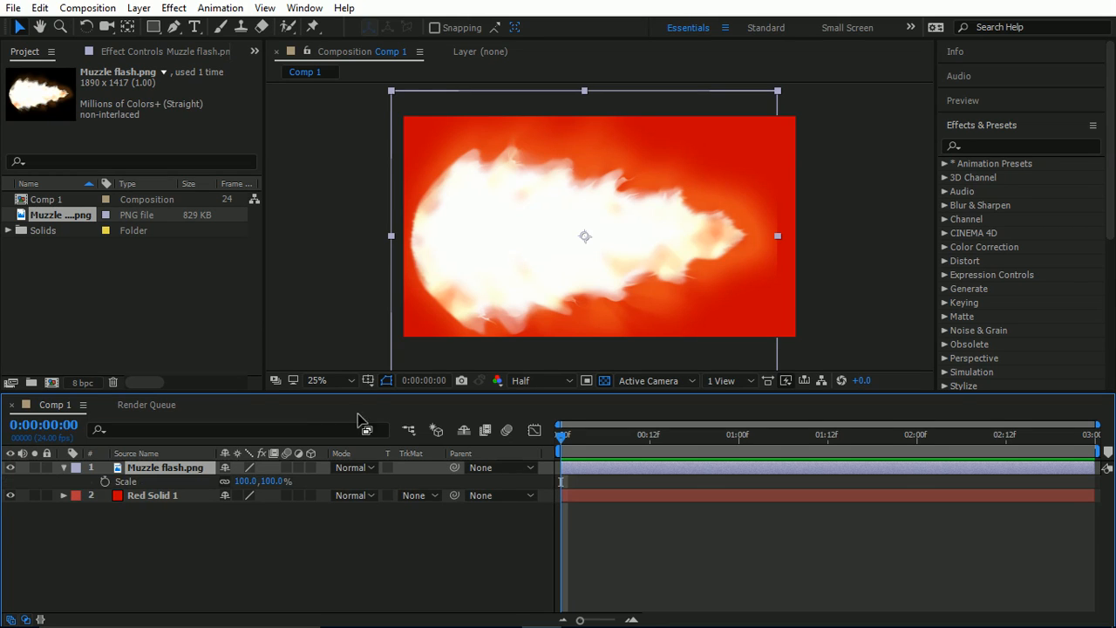
{"action": "left_click_drag", "start_coordinate": [277, 486], "coordinate": [259, 487]}
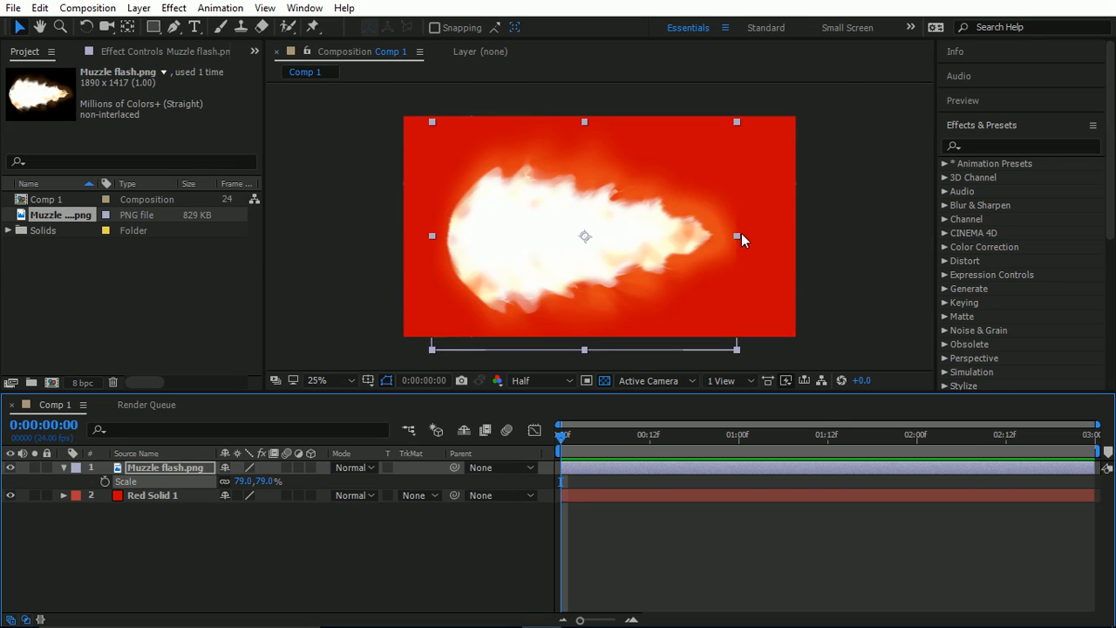
{"action": "scroll", "coordinate": [741, 232], "scroll_direction": "up", "scroll_amount": 3}
{"action": "scroll", "coordinate": [741, 232], "scroll_direction": "down", "scroll_amount": 1}
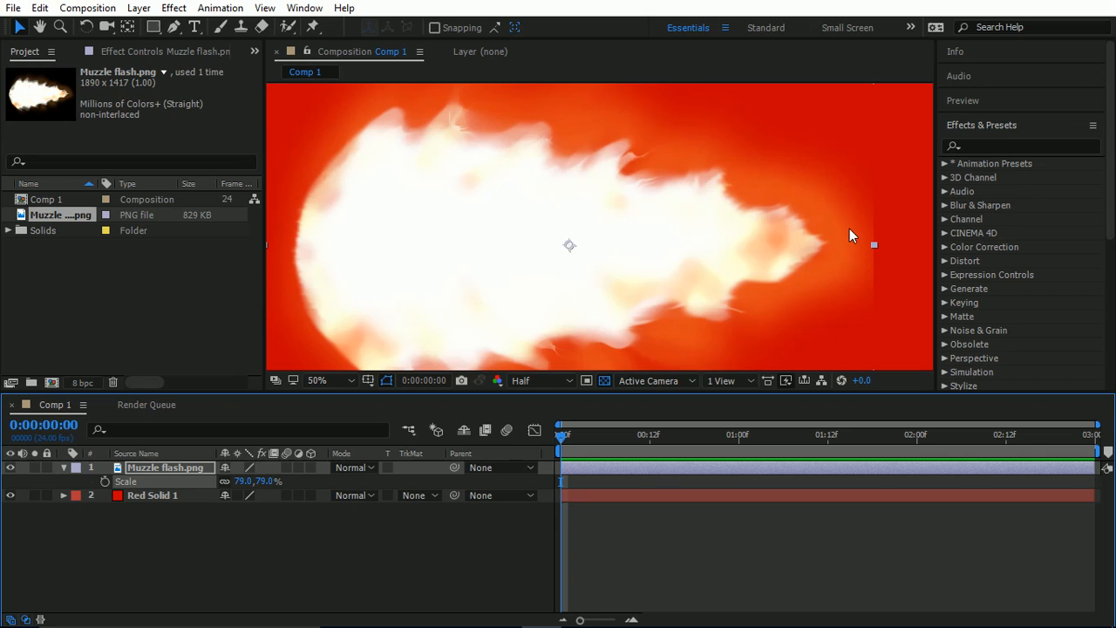
{"action": "scroll", "coordinate": [852, 225], "scroll_direction": "down", "scroll_amount": 3}
{"action": "scroll", "coordinate": [852, 225], "scroll_direction": "up", "scroll_amount": 3}
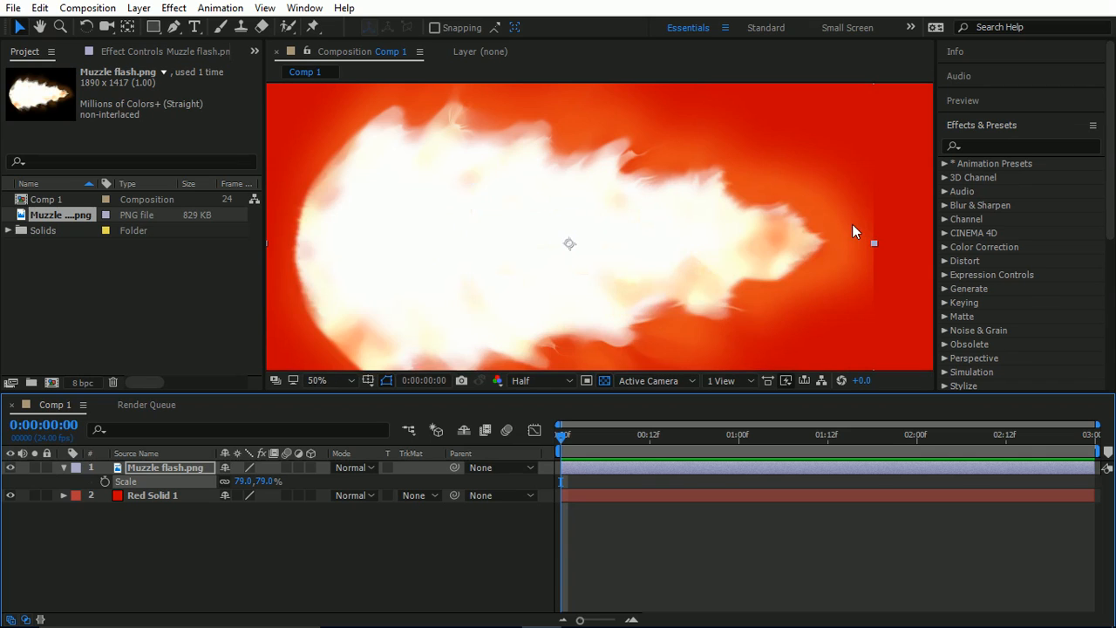
{"action": "scroll", "coordinate": [852, 230], "scroll_direction": "down", "scroll_amount": 1}
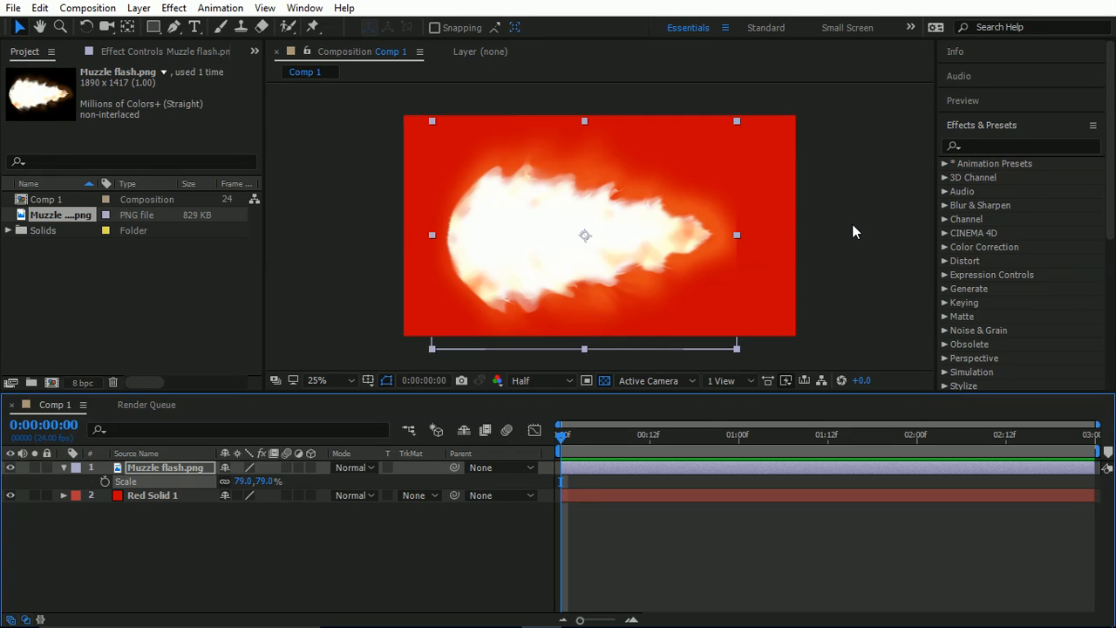
Pre-compose the Muzzle flash.png layer as "muzzy", look inside the new composition and return to Comp 1.
{"action": "left_click", "coordinate": [183, 551]}
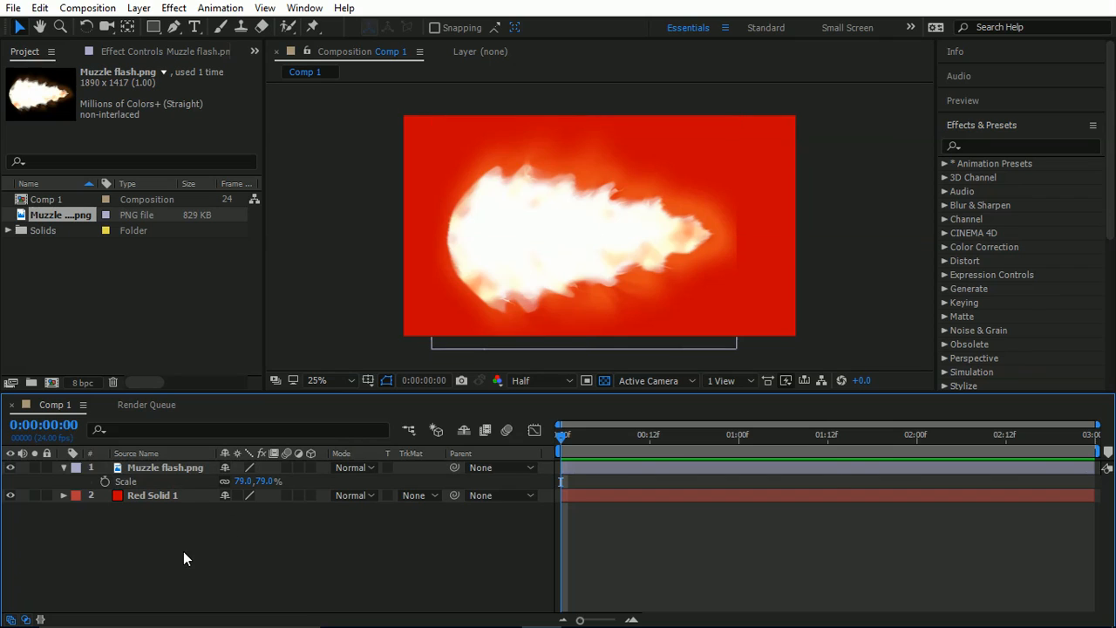
{"action": "left_click", "coordinate": [162, 471]}
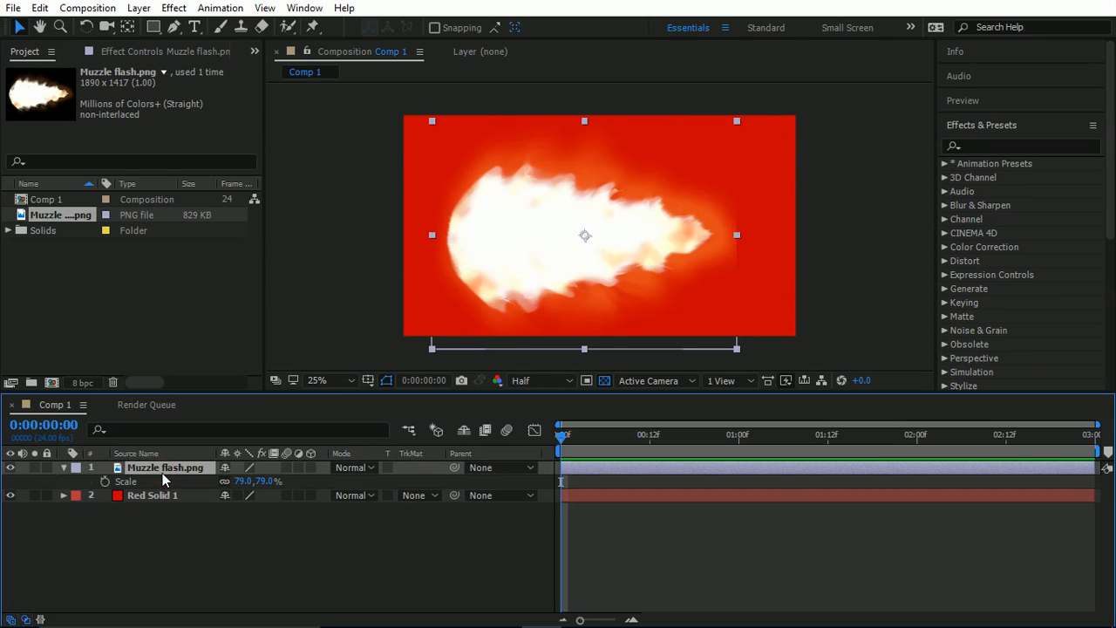
{"action": "right_click", "coordinate": [163, 472]}
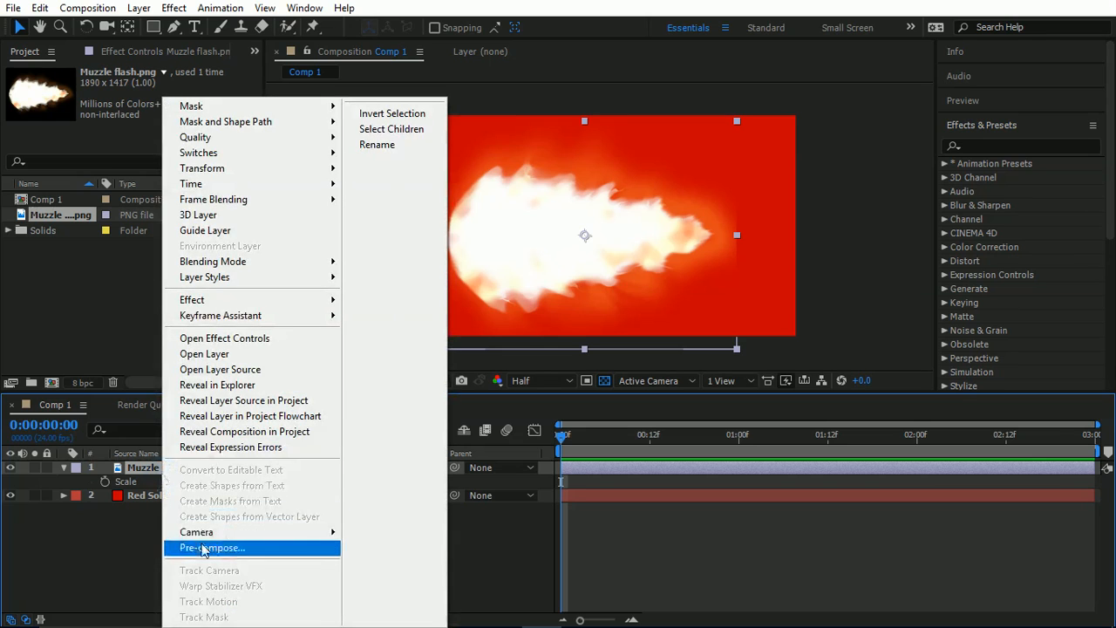
{"action": "left_click", "coordinate": [204, 548]}
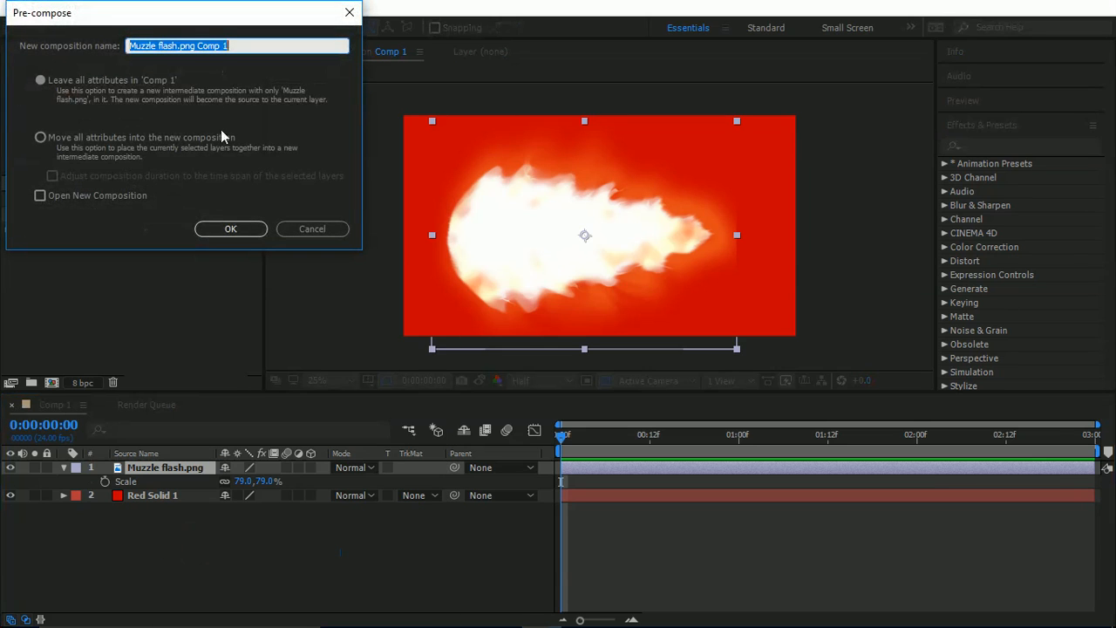
{"action": "type", "text": "muzzy"}
{"action": "key", "text": "Return"}
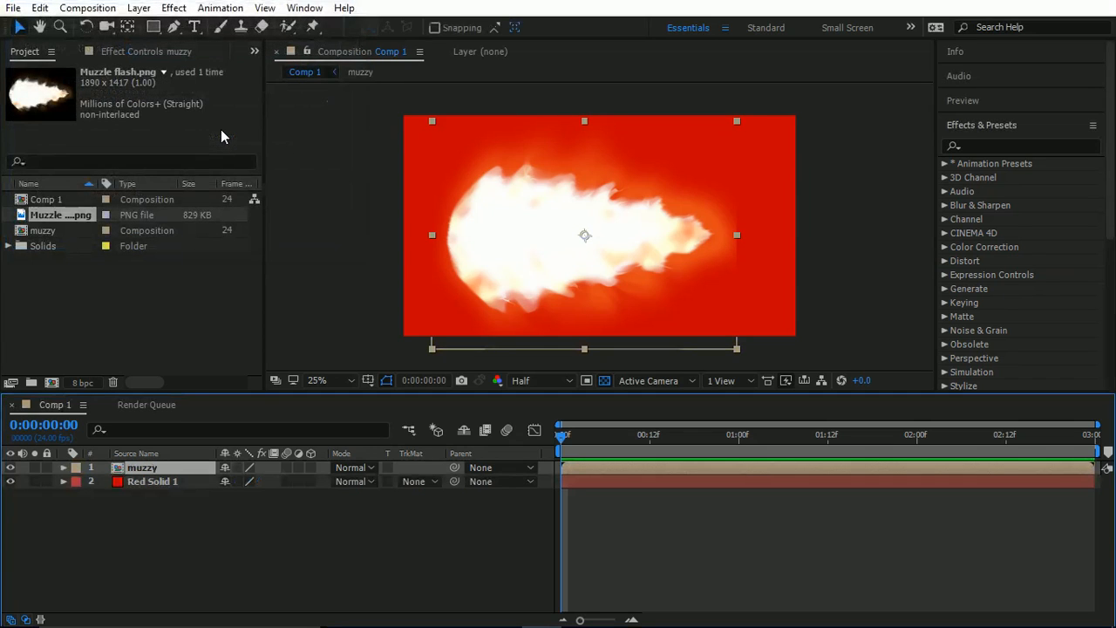
{"action": "double_click", "coordinate": [154, 467]}
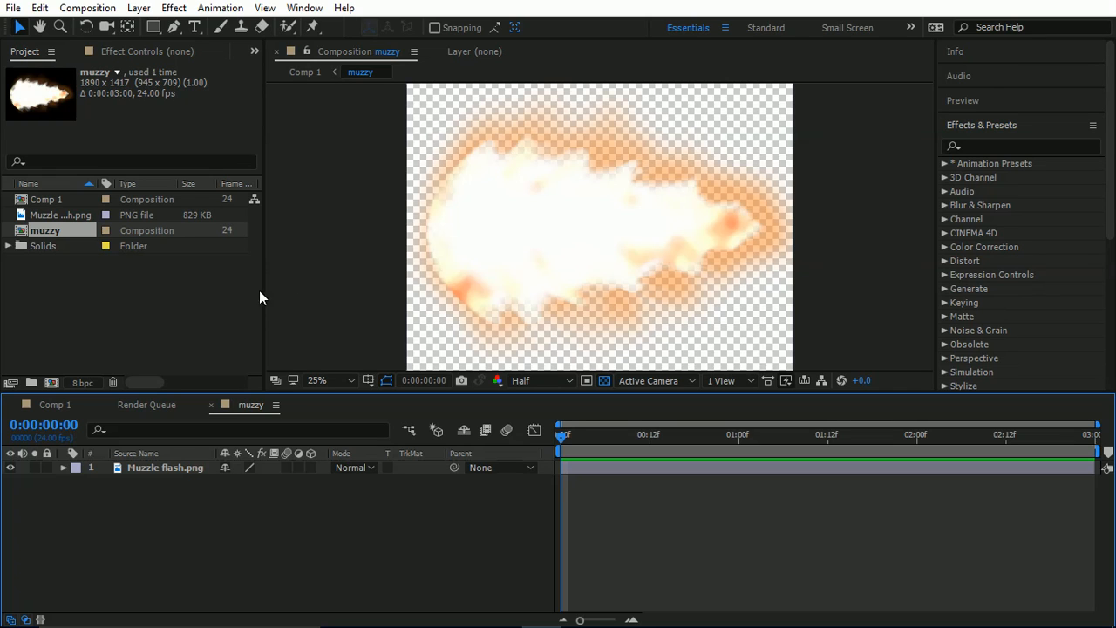
{"action": "left_click", "coordinate": [52, 407]}
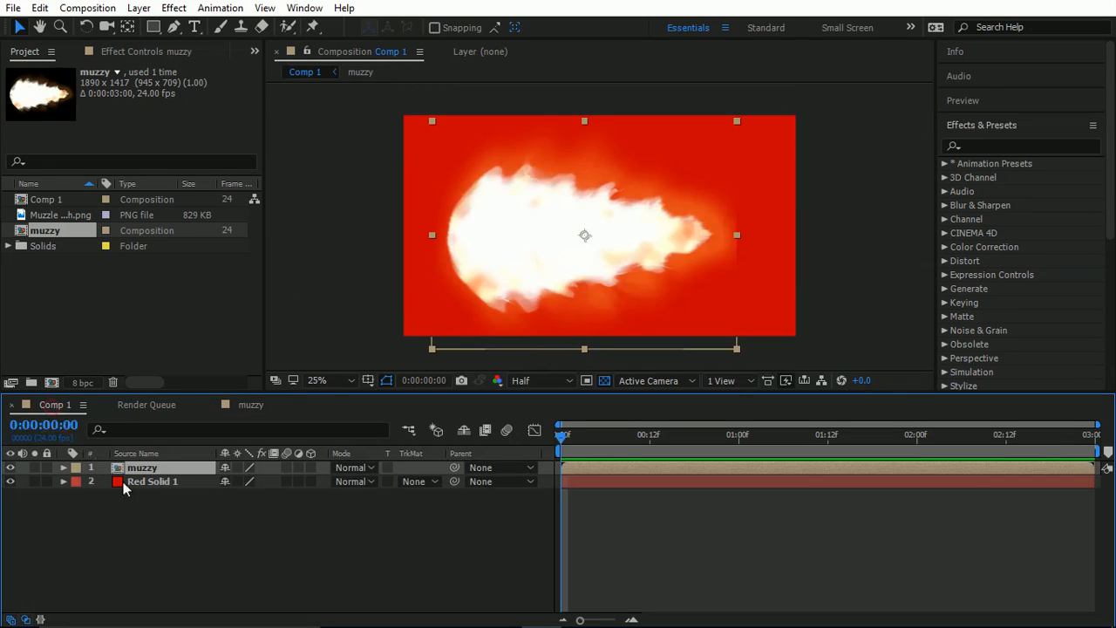
{"action": "left_click", "coordinate": [187, 554]}
{"action": "left_click", "coordinate": [138, 8]}
{"action": "mouse_move", "coordinate": [292, 32]}
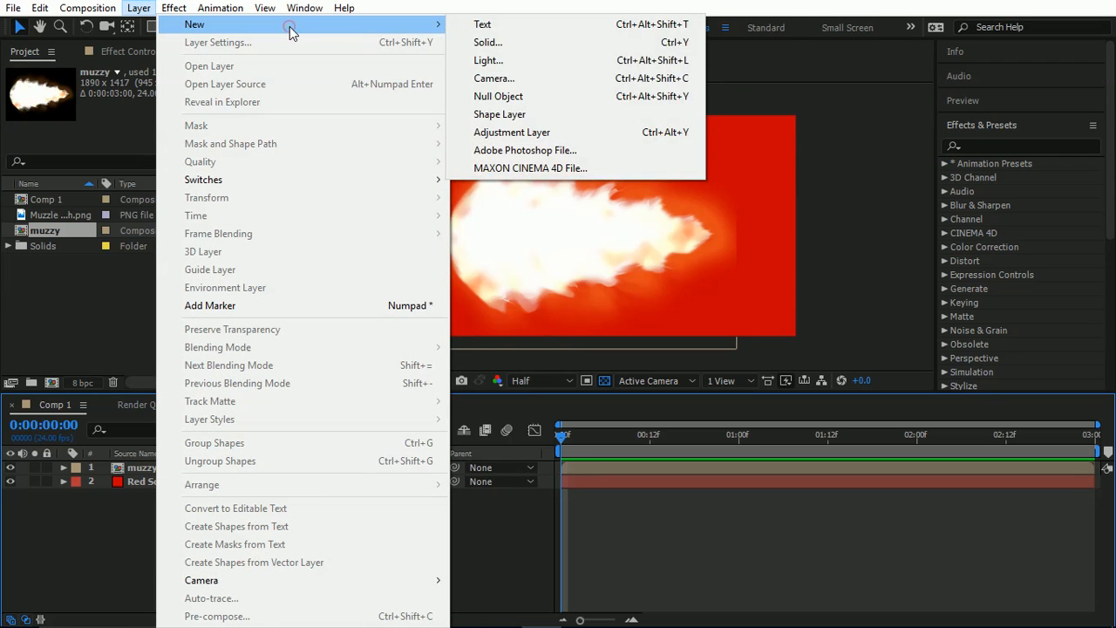
{"action": "left_click", "coordinate": [510, 114]}
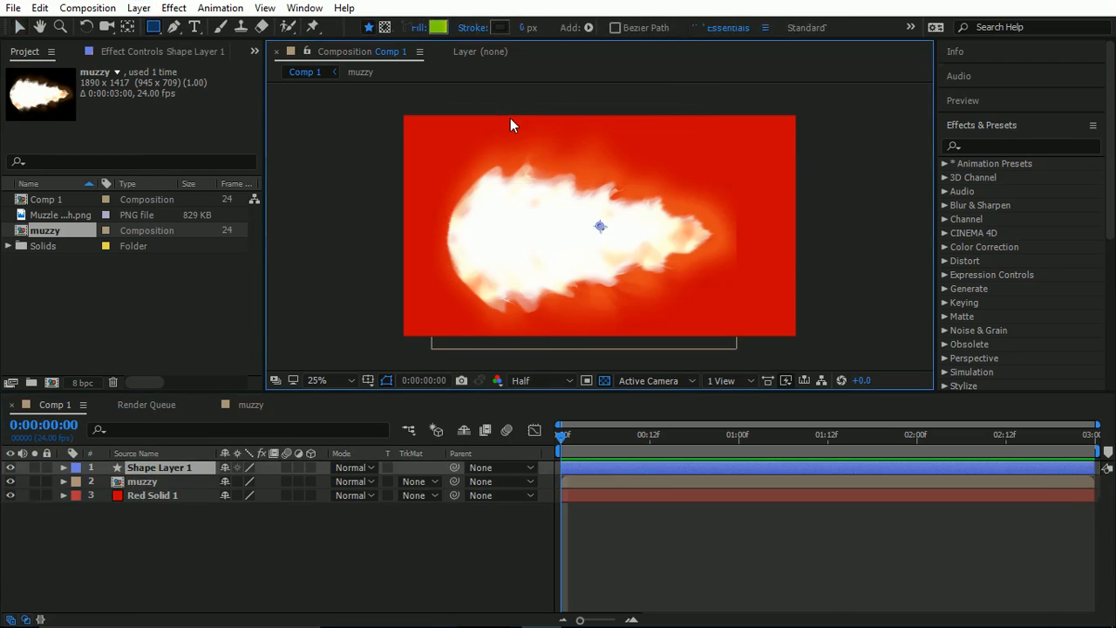
{"action": "key", "text": "ctrl+z"}
Add a 1920 x 1080 px solid layer in gray 8D8D8D above the muzzy layer.
{"action": "left_click", "coordinate": [135, 9]}
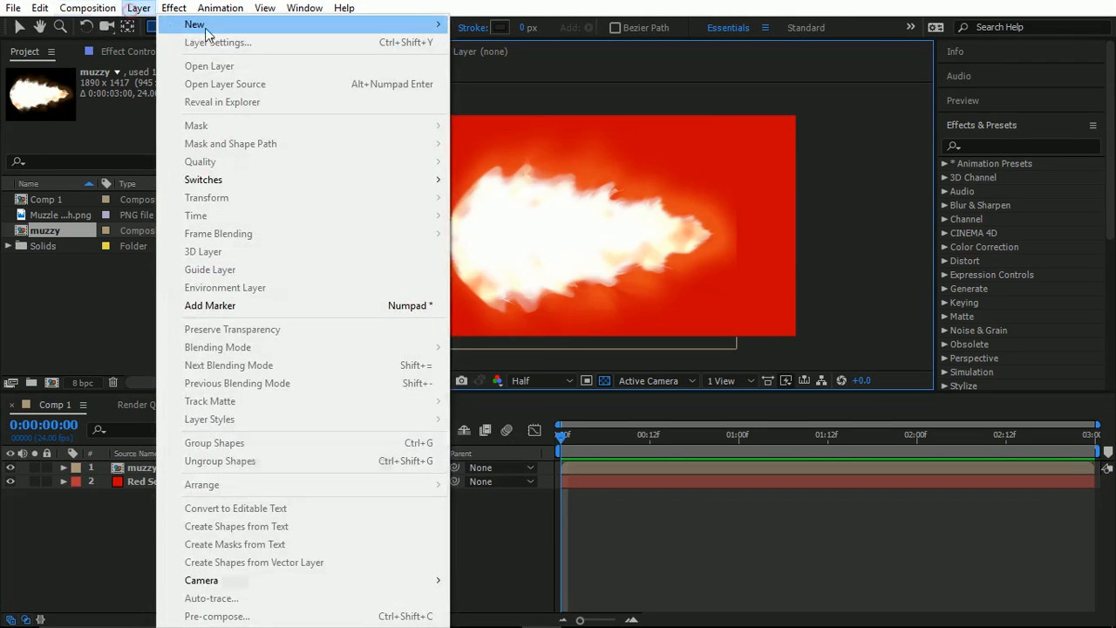
{"action": "mouse_move", "coordinate": [209, 28]}
{"action": "left_click", "coordinate": [488, 42]}
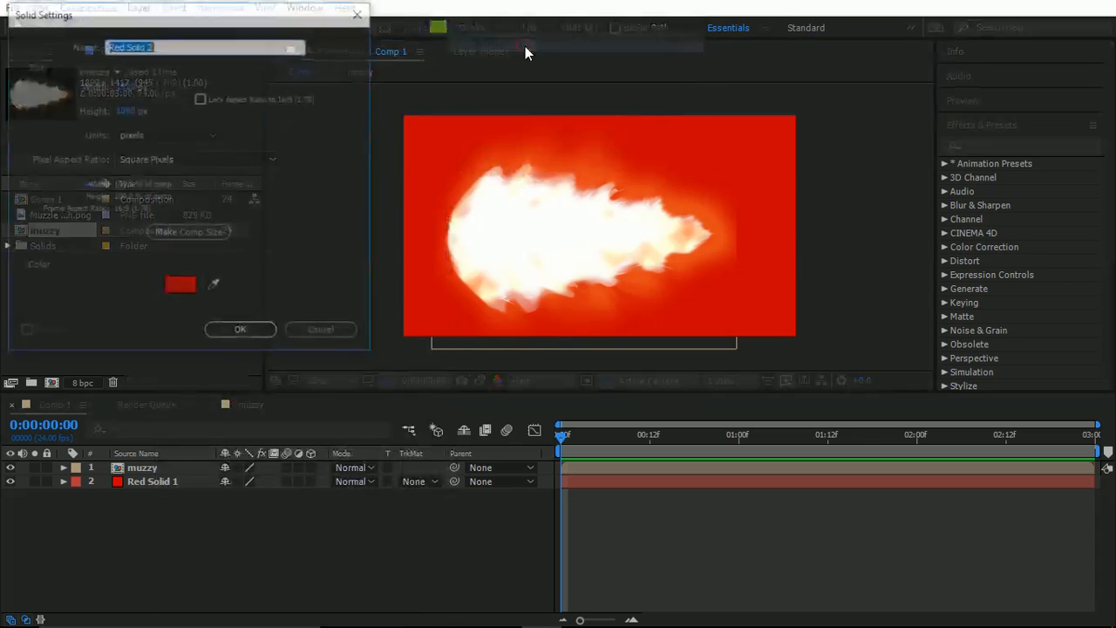
{"action": "left_click", "coordinate": [181, 288]}
{"action": "type", "text": "8D8D8D"}
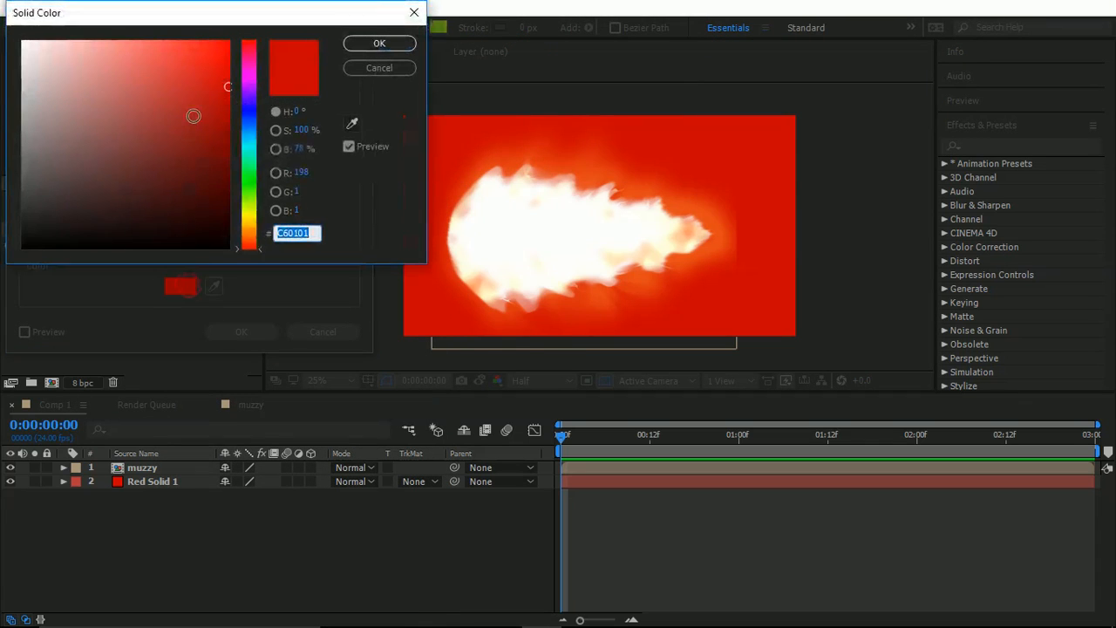
{"action": "left_click", "coordinate": [246, 108]}
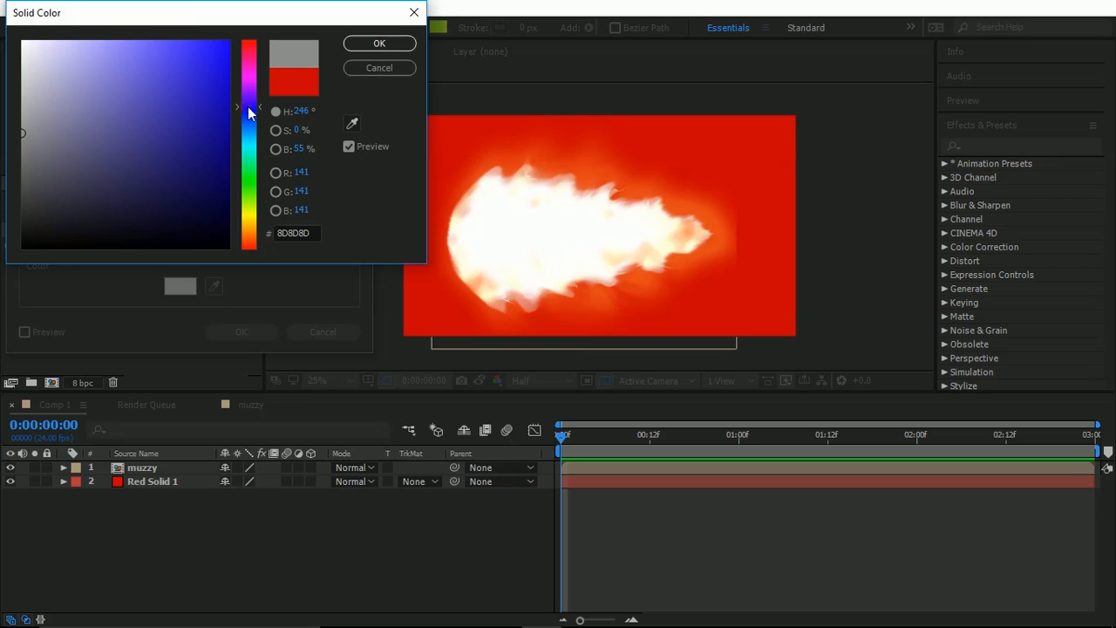
{"action": "left_click", "coordinate": [377, 43]}
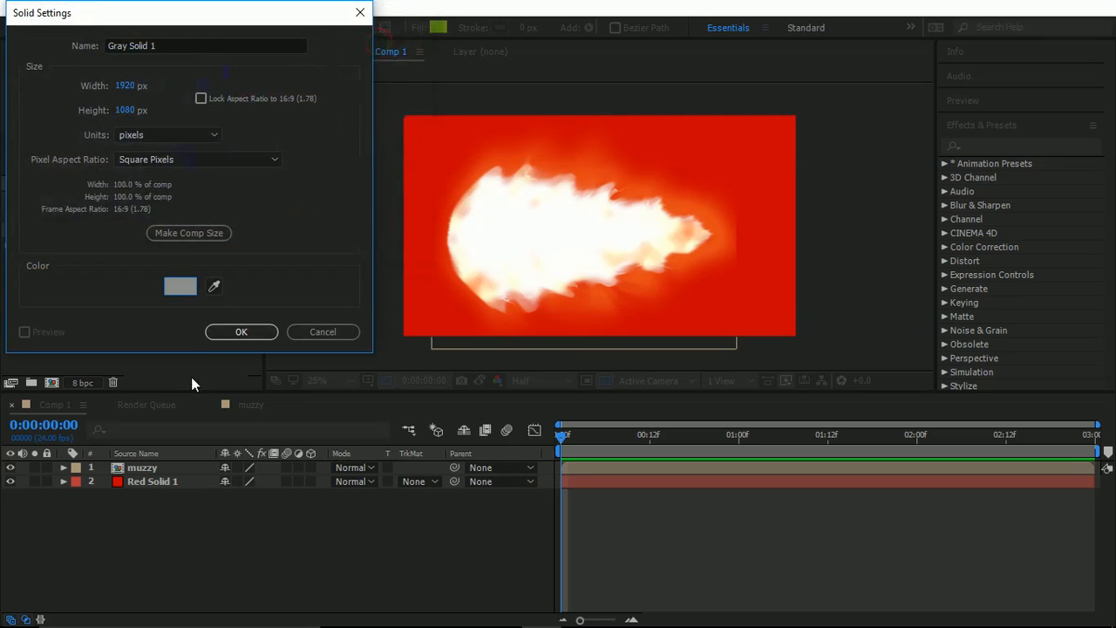
{"action": "left_click", "coordinate": [242, 331]}
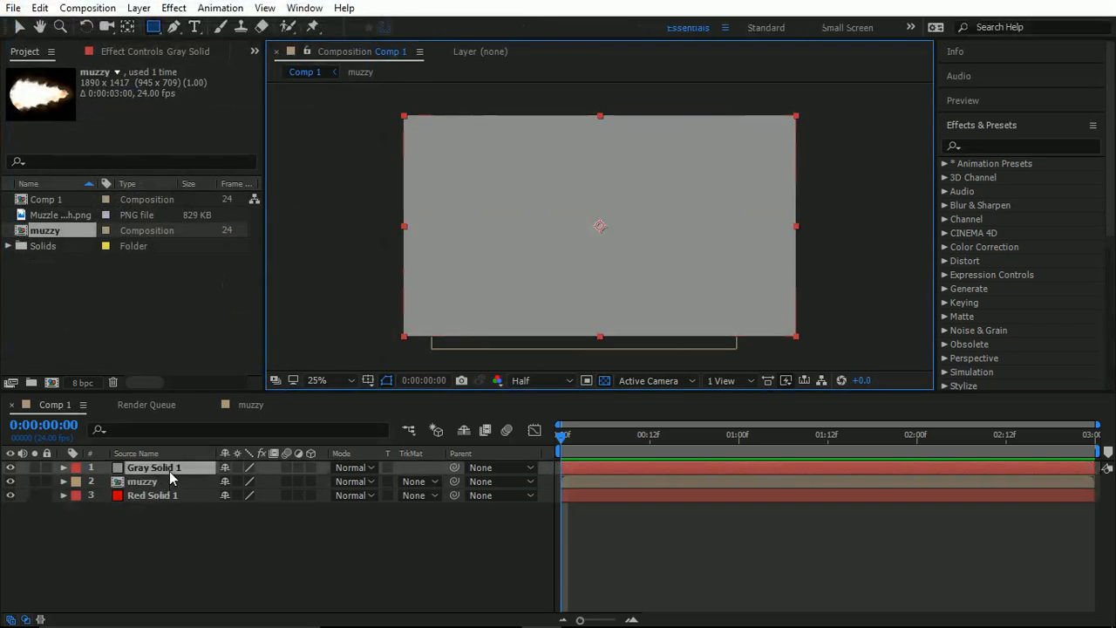
Apply the CC Particle World simulation effect to the gray solid layer.
{"action": "left_click", "coordinate": [173, 11]}
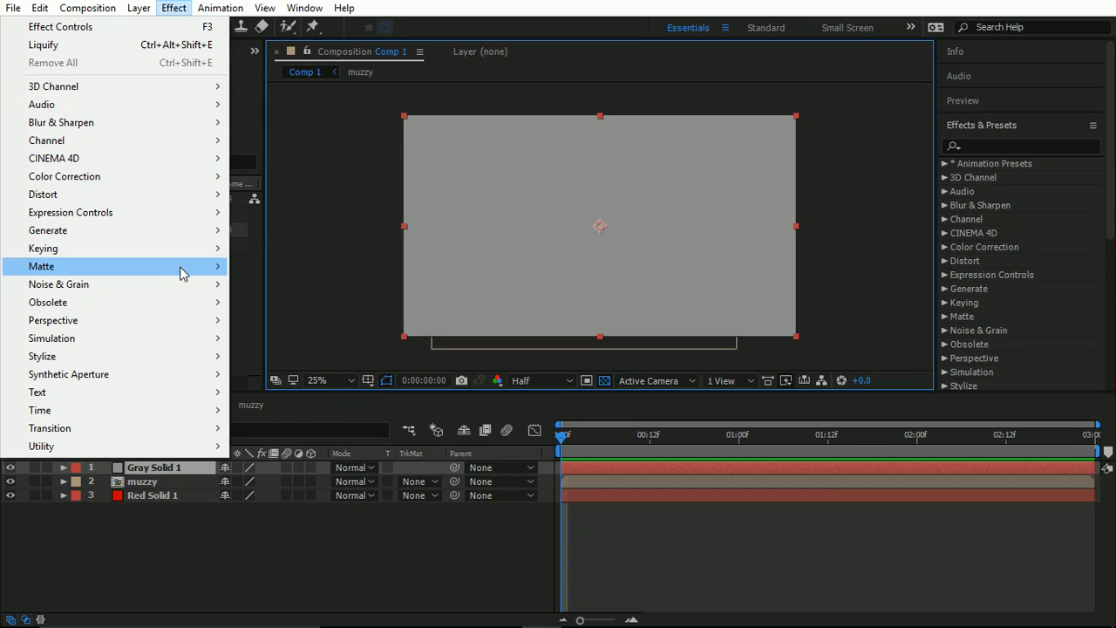
{"action": "mouse_move", "coordinate": [185, 320]}
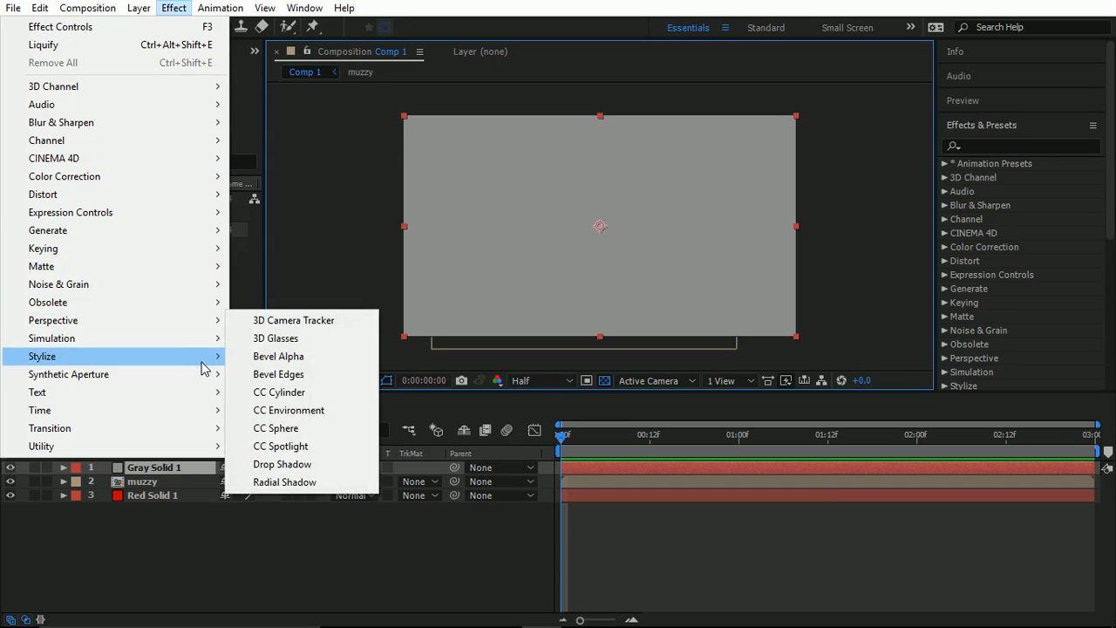
{"action": "mouse_move", "coordinate": [195, 362]}
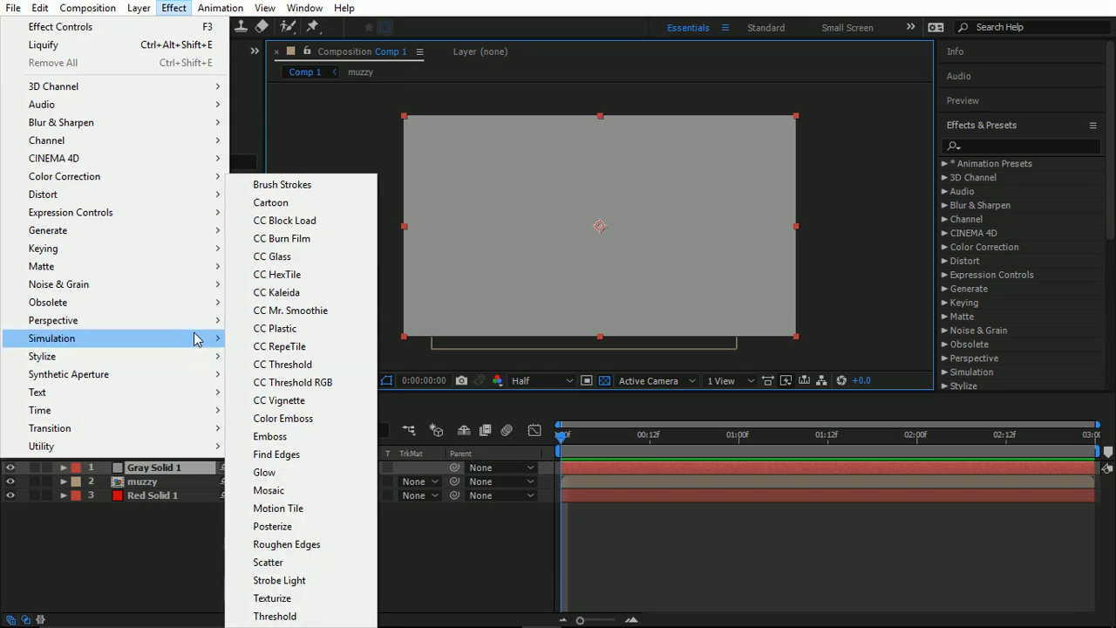
{"action": "mouse_move", "coordinate": [196, 338]}
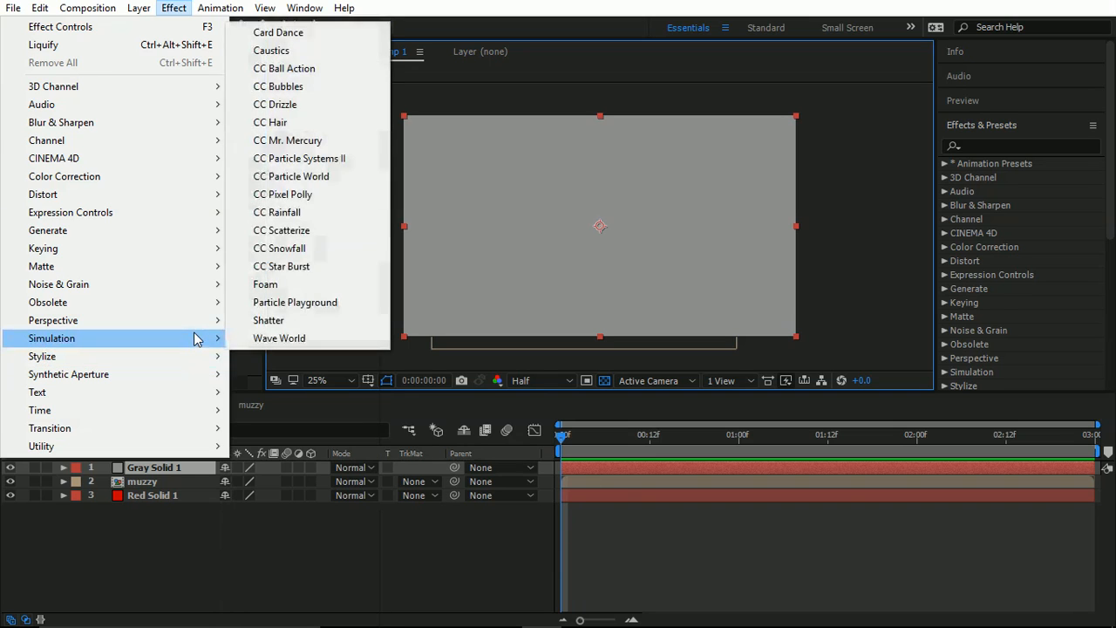
{"action": "left_click", "coordinate": [346, 178]}
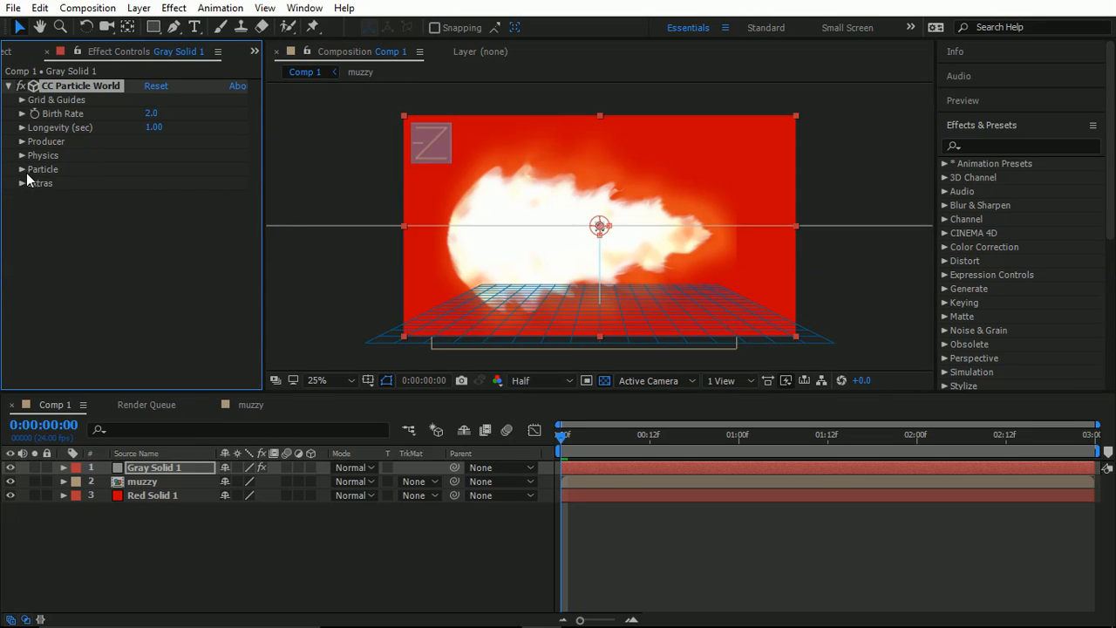
Set the particle type to Textured Square and use the muzzy layer as the particle texture.
{"action": "left_click", "coordinate": [22, 169]}
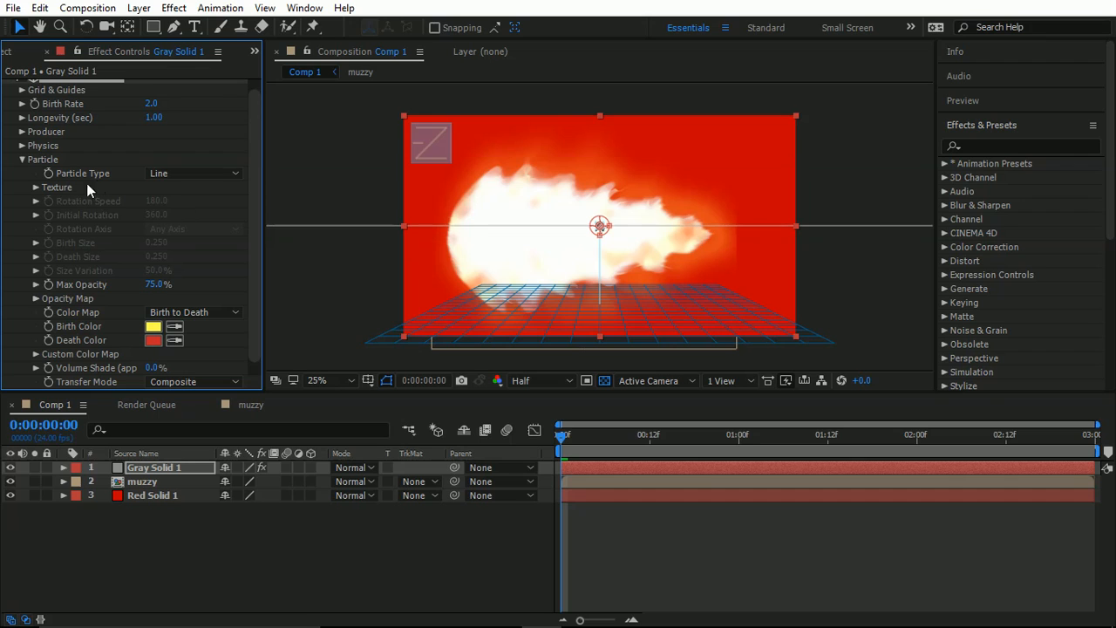
{"action": "left_click", "coordinate": [196, 170]}
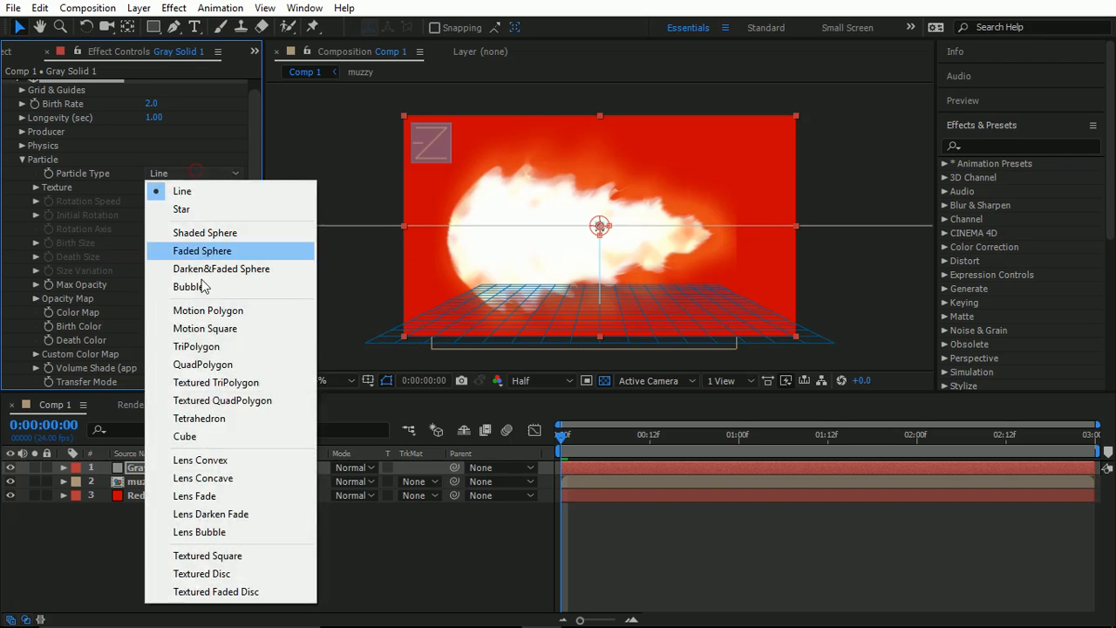
{"action": "left_click", "coordinate": [211, 558]}
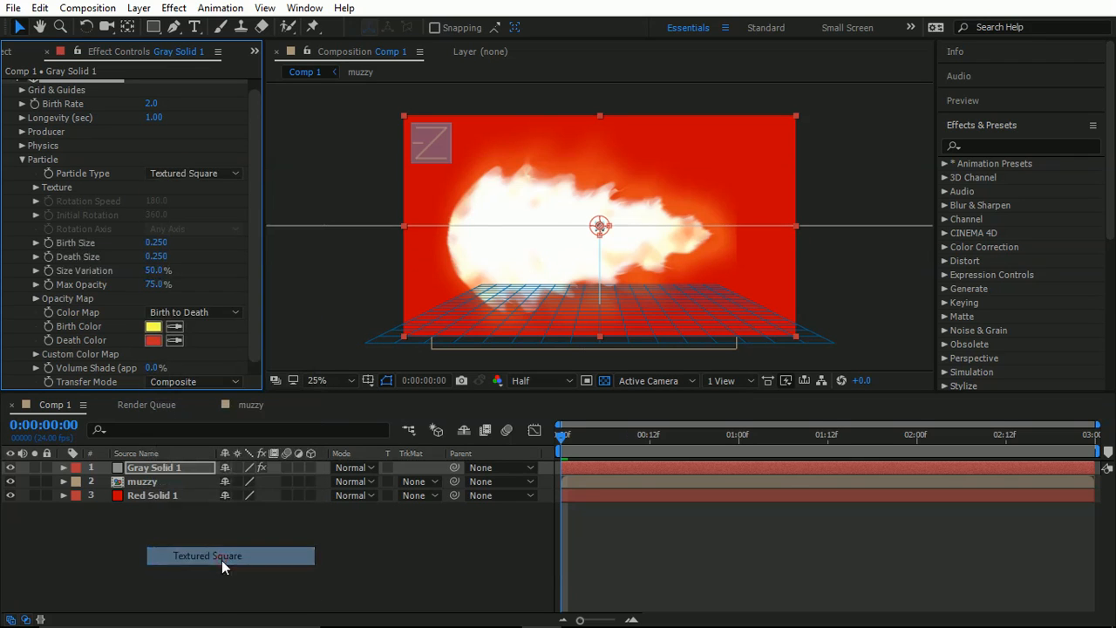
{"action": "left_click", "coordinate": [35, 189]}
{"action": "left_click", "coordinate": [194, 204]}
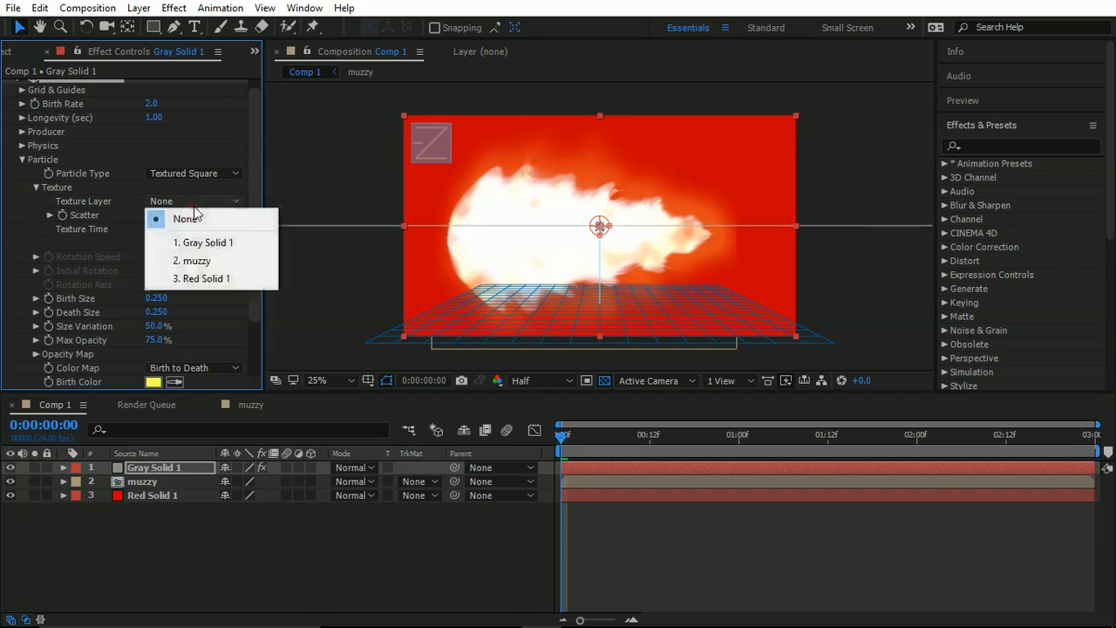
{"action": "left_click", "coordinate": [198, 261]}
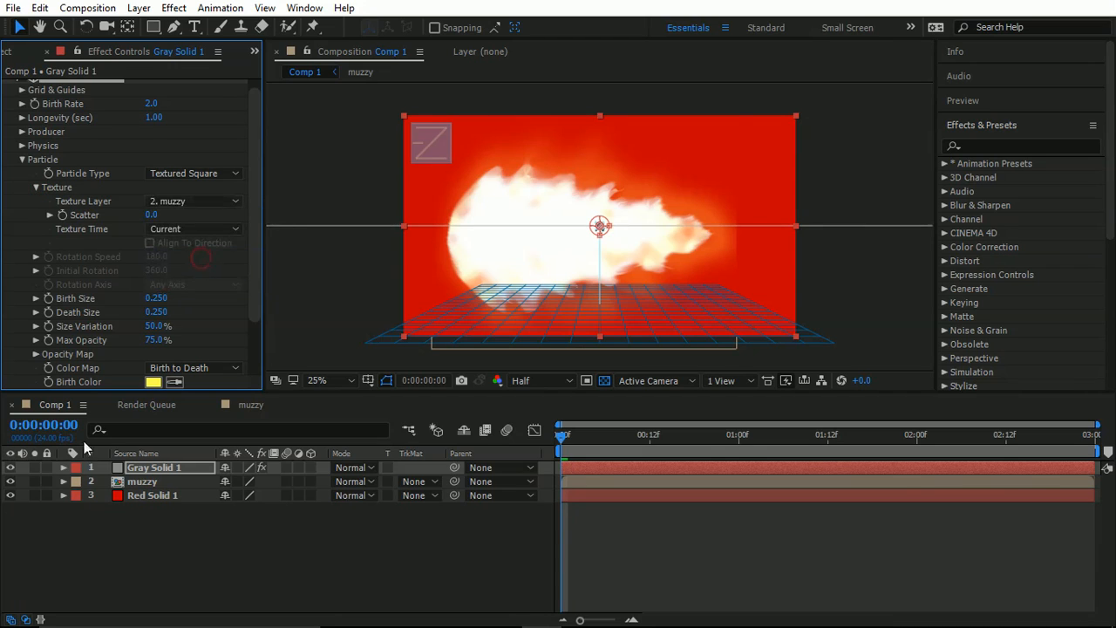
Hide the muzzy layer, preview the particles and move the current time to frame 11.
{"action": "left_click", "coordinate": [10, 481]}
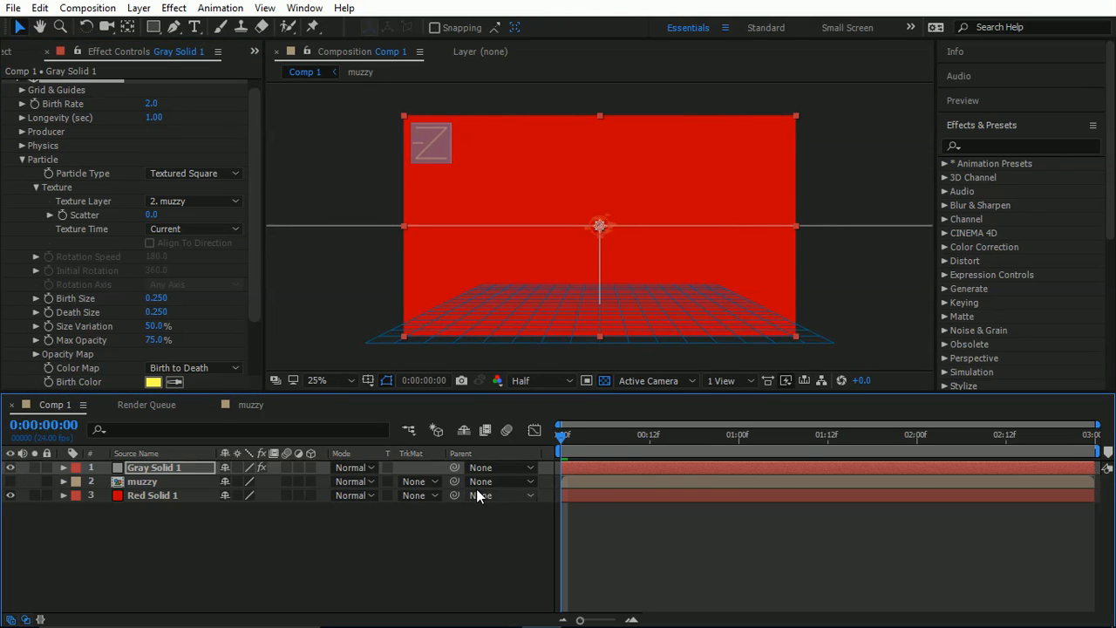
{"action": "key", "text": "space"}
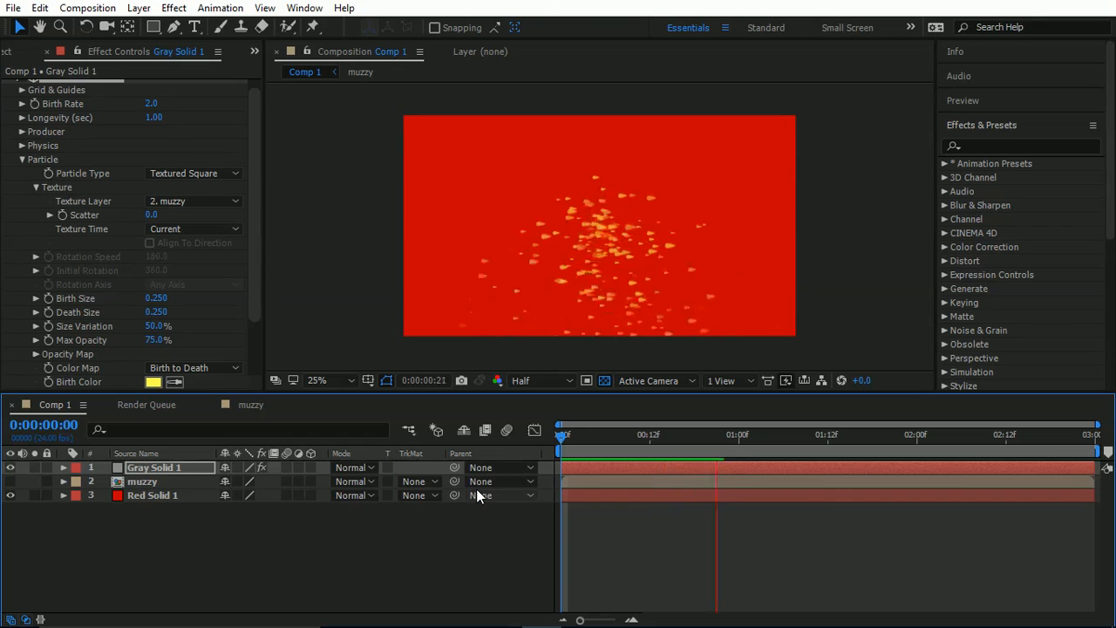
{"action": "key", "text": "space"}
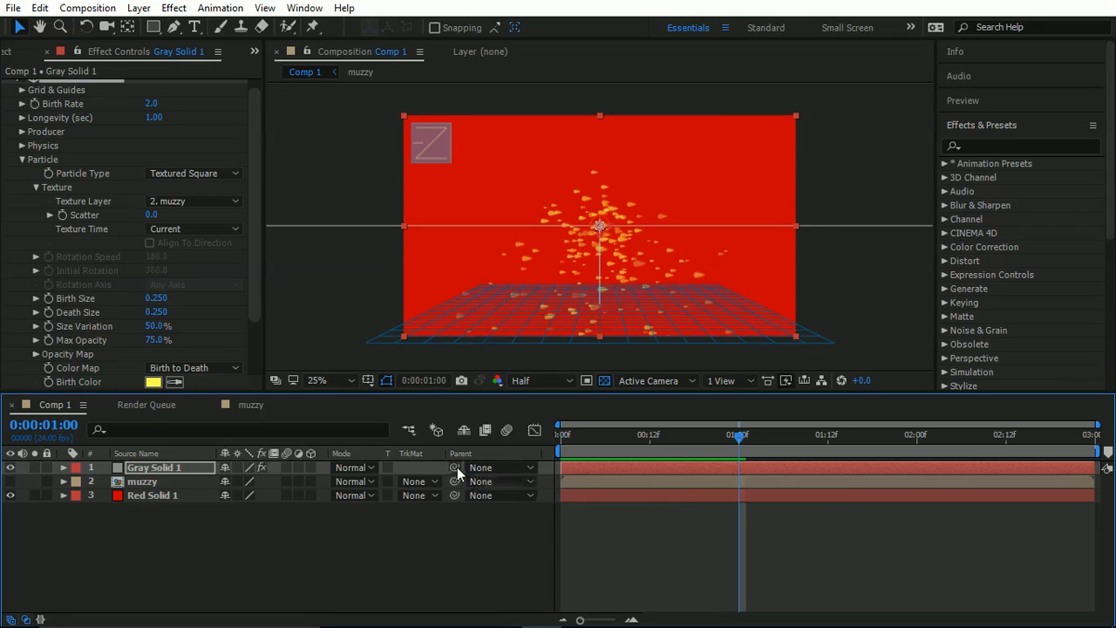
{"action": "left_click", "coordinate": [599, 434]}
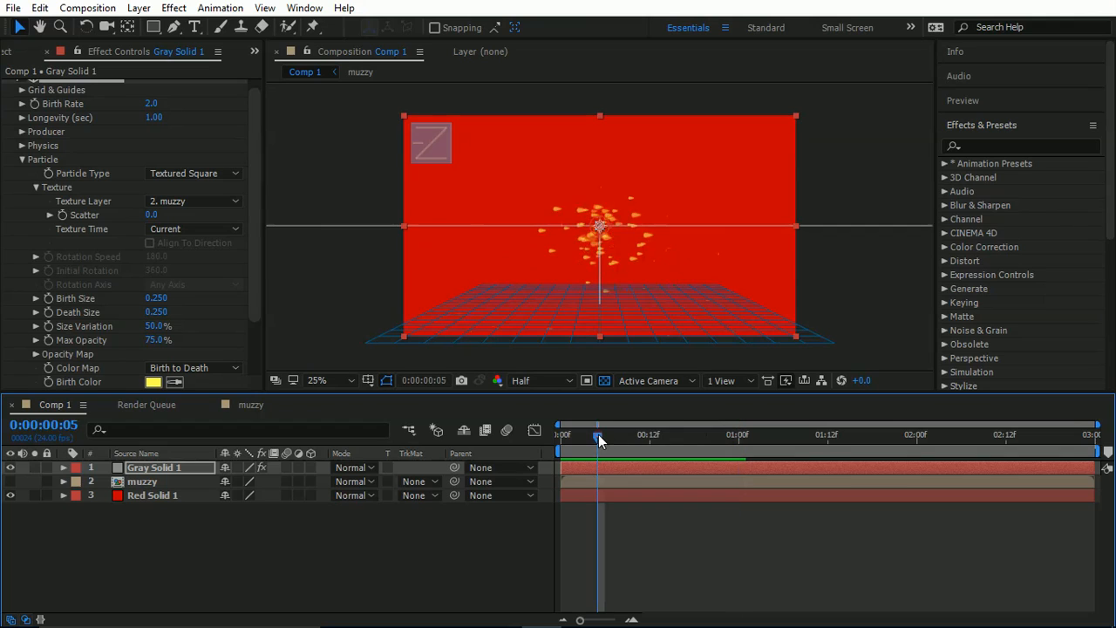
{"action": "left_click_drag", "start_coordinate": [599, 438], "coordinate": [642, 454]}
Change the particle birth color to white.
{"action": "scroll", "coordinate": [115, 263], "scroll_direction": "up", "scroll_amount": 1}
{"action": "scroll", "coordinate": [114, 264], "scroll_direction": "down", "scroll_amount": 3}
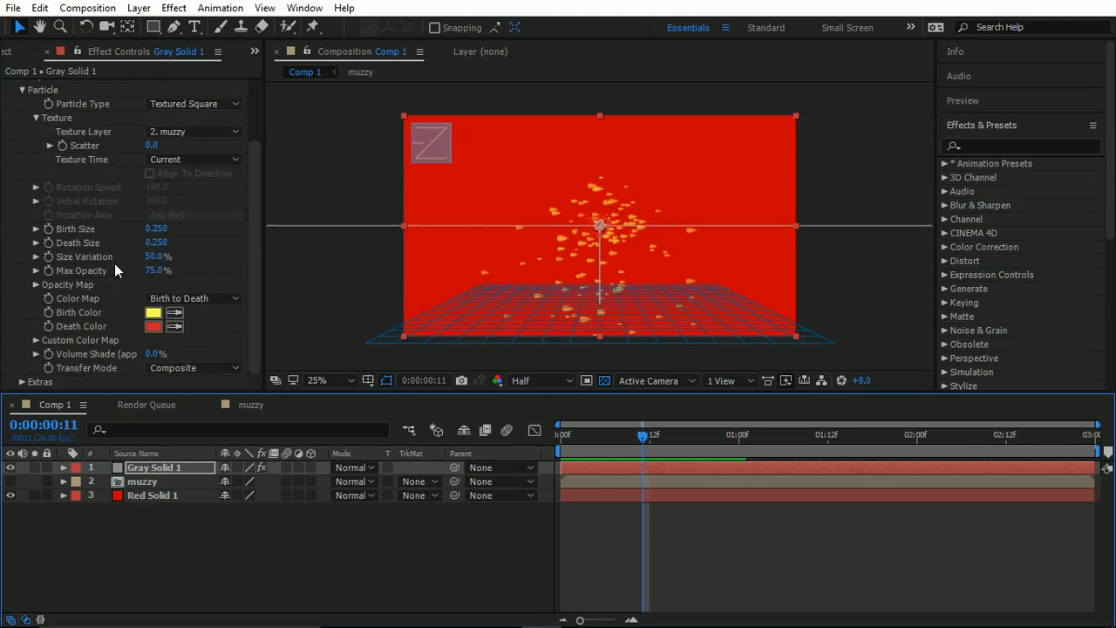
{"action": "left_click", "coordinate": [154, 312]}
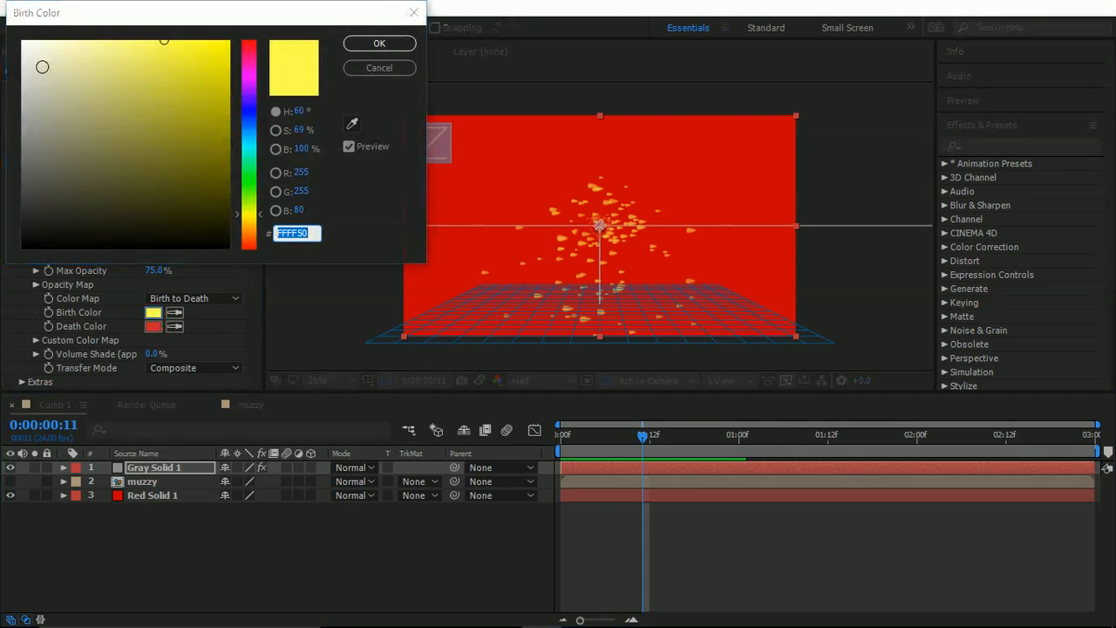
{"action": "left_click", "coordinate": [23, 41]}
{"action": "left_click", "coordinate": [379, 44]}
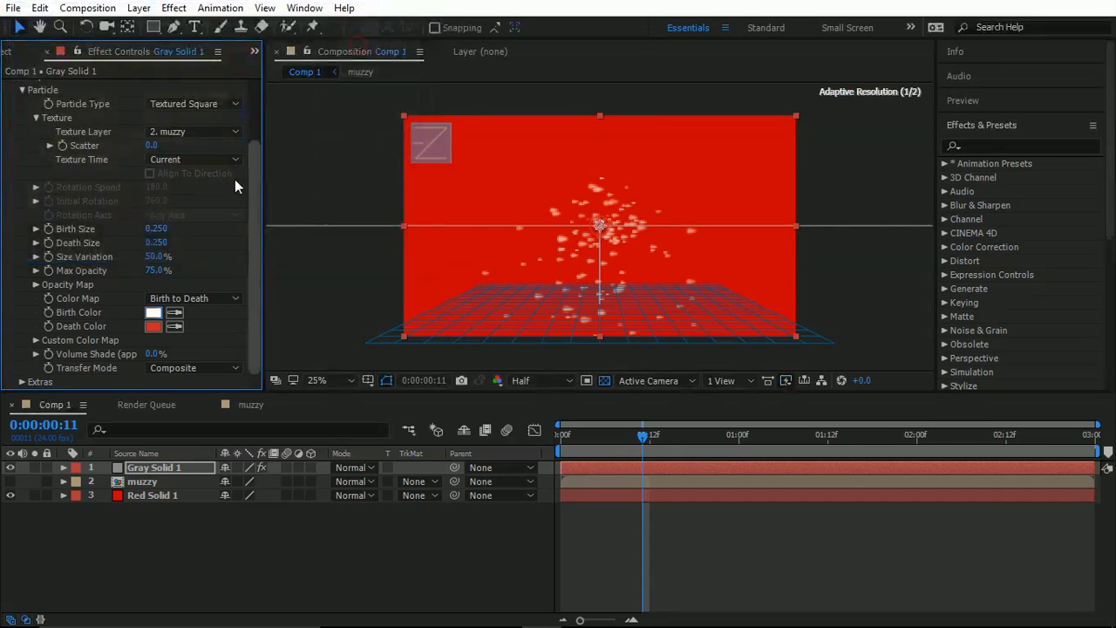
Set the particles' max opacity to 99%, size variation to 89%, birth size to 4.420 and death size to 0.140.
{"action": "left_click_drag", "start_coordinate": [151, 270], "coordinate": [189, 257]}
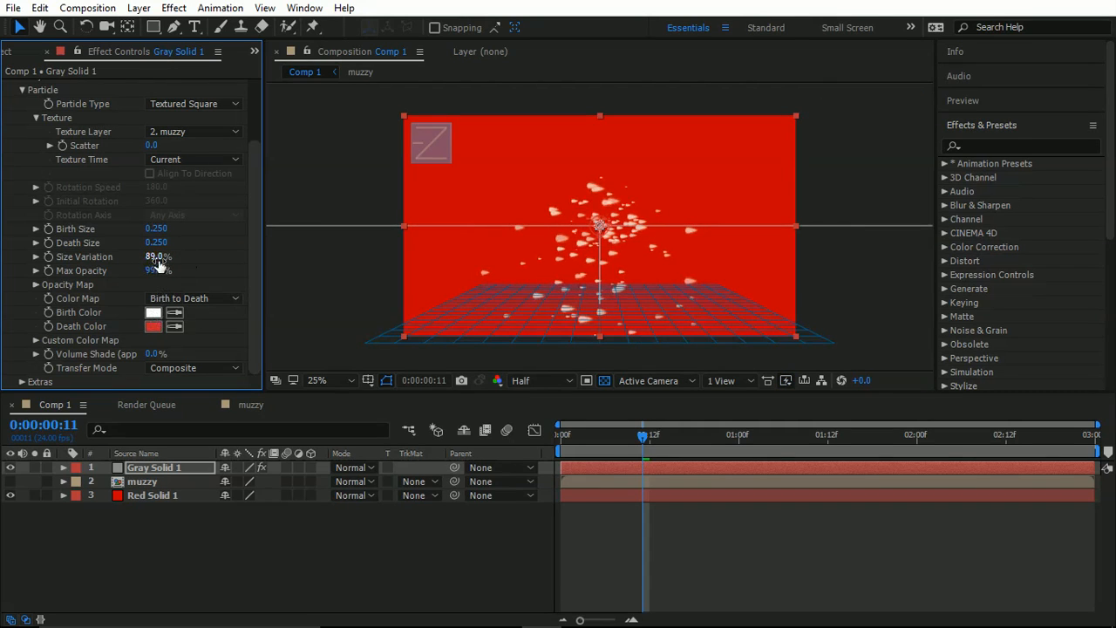
{"action": "left_click_drag", "start_coordinate": [154, 232], "coordinate": [515, 256]}
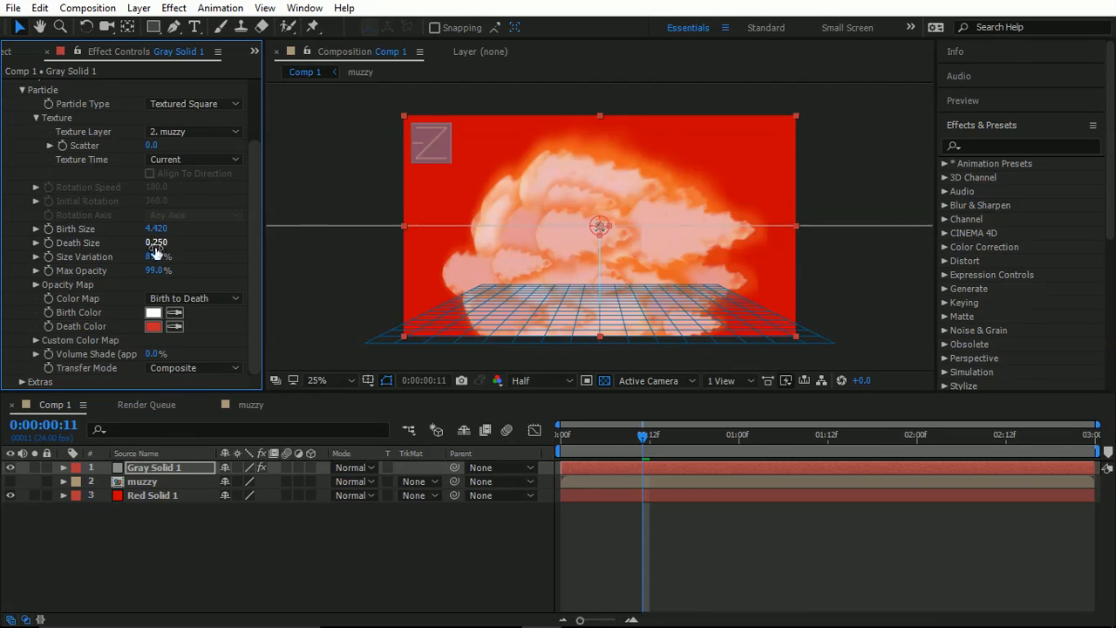
{"action": "left_click_drag", "start_coordinate": [149, 243], "coordinate": [140, 245]}
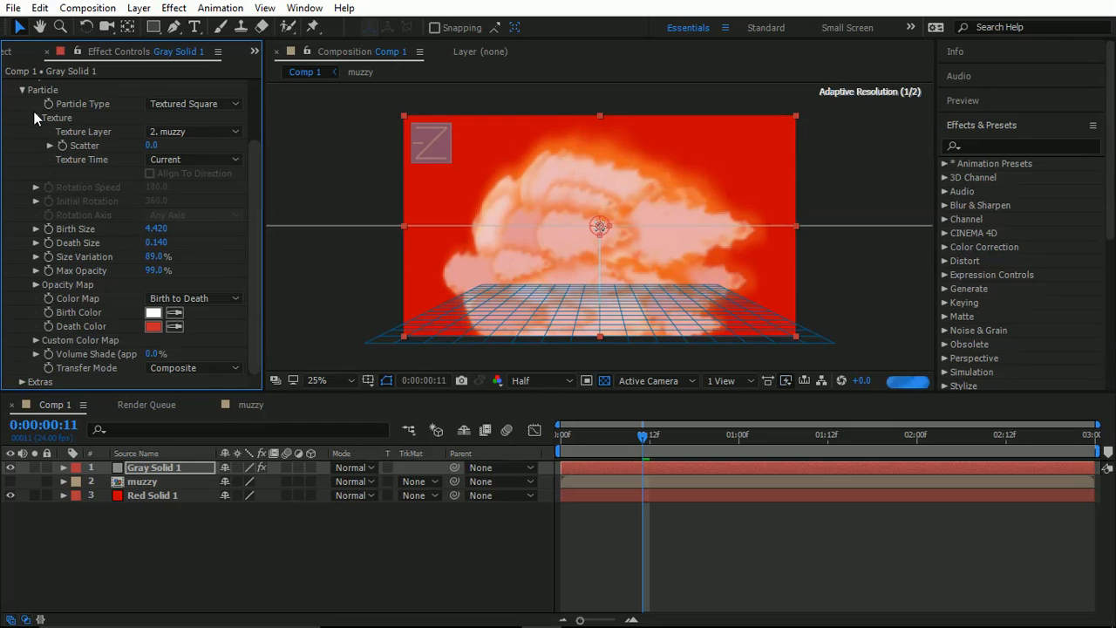
Reduce the particle birth rate to 0.3 and the longevity to 0.33 seconds.
{"action": "scroll", "coordinate": [101, 266], "scroll_direction": "up", "scroll_amount": 3}
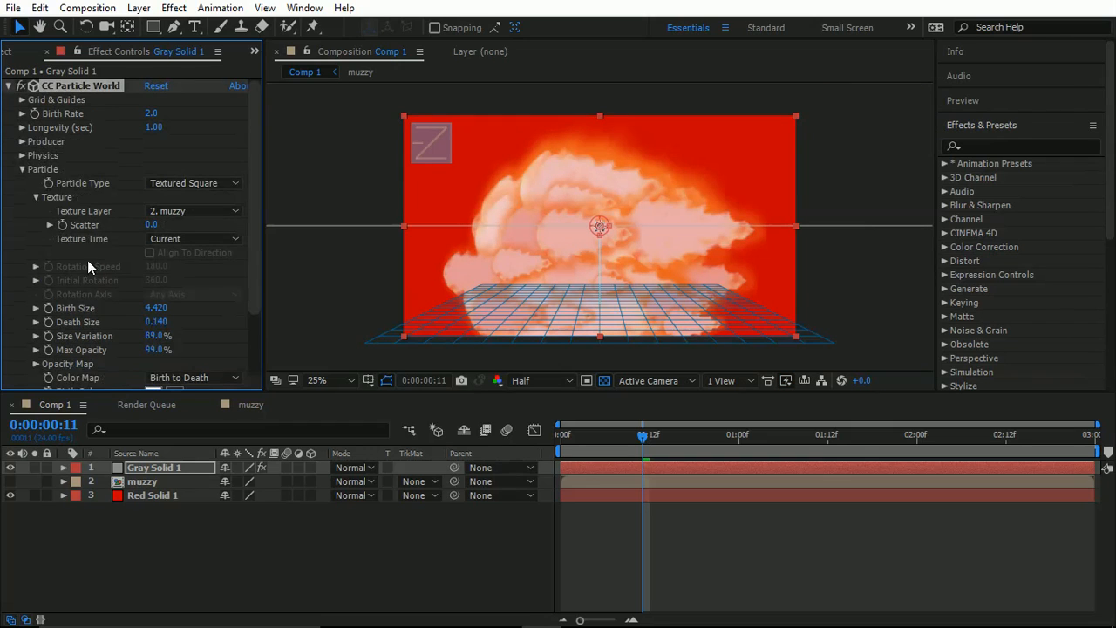
{"action": "left_click", "coordinate": [21, 170]}
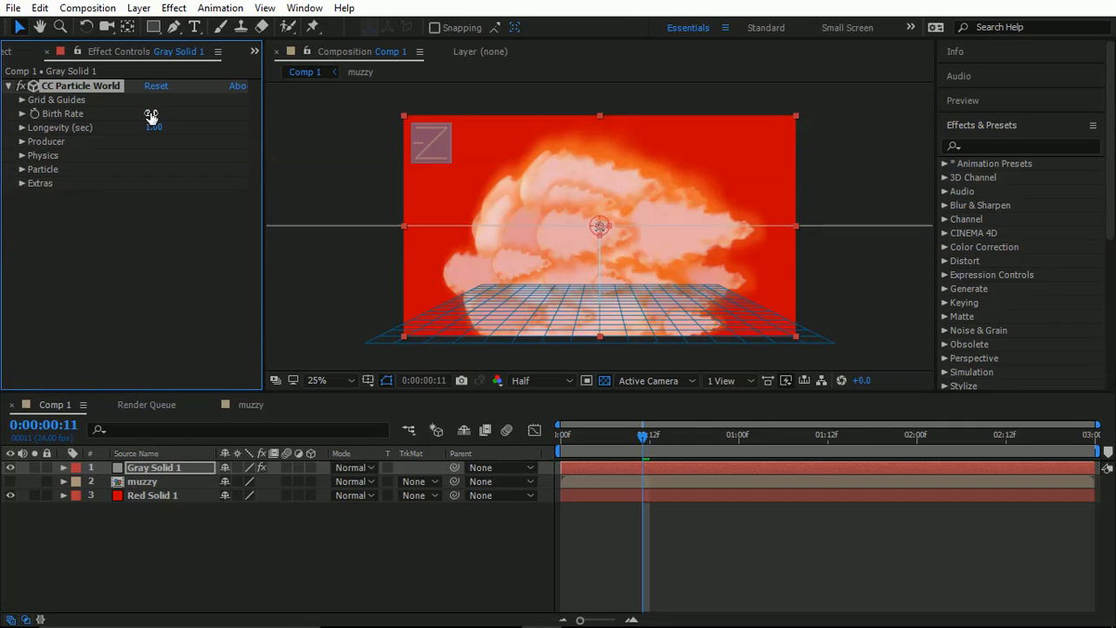
{"action": "left_click_drag", "start_coordinate": [151, 116], "coordinate": [132, 118]}
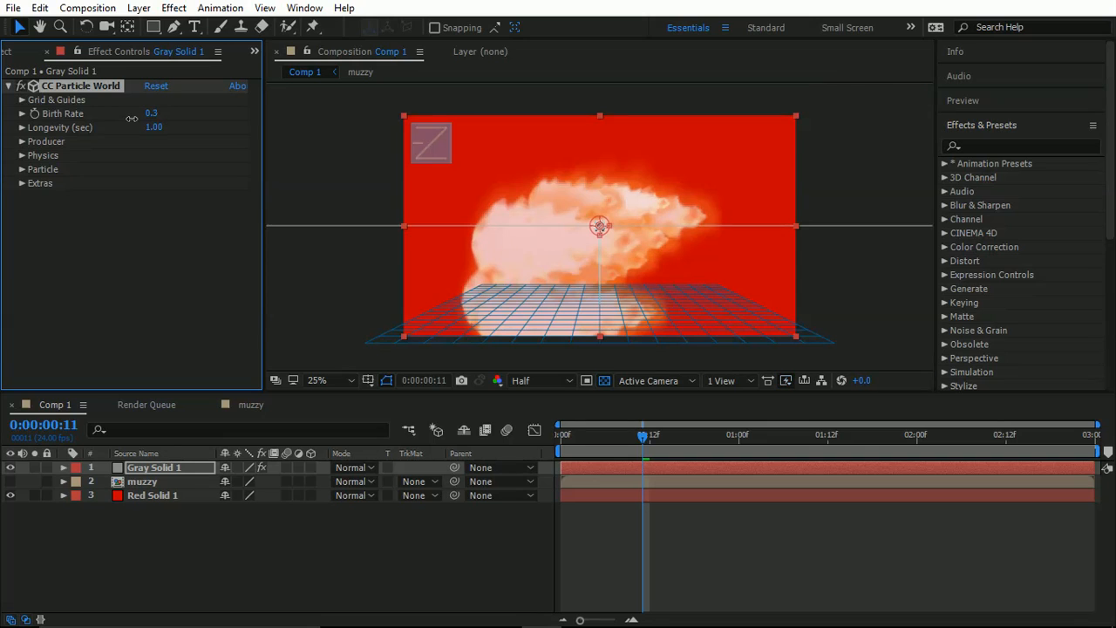
{"action": "left_click_drag", "start_coordinate": [153, 129], "coordinate": [100, 127]}
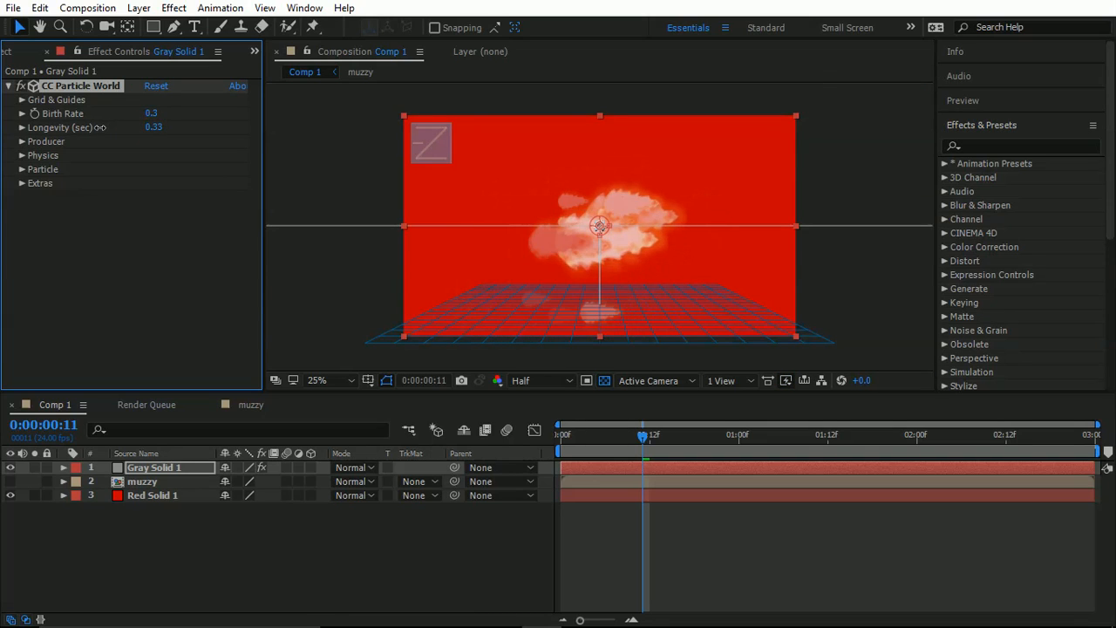
Set the producer's X, Y and Z radius to 0.000.
{"action": "left_click", "coordinate": [22, 141]}
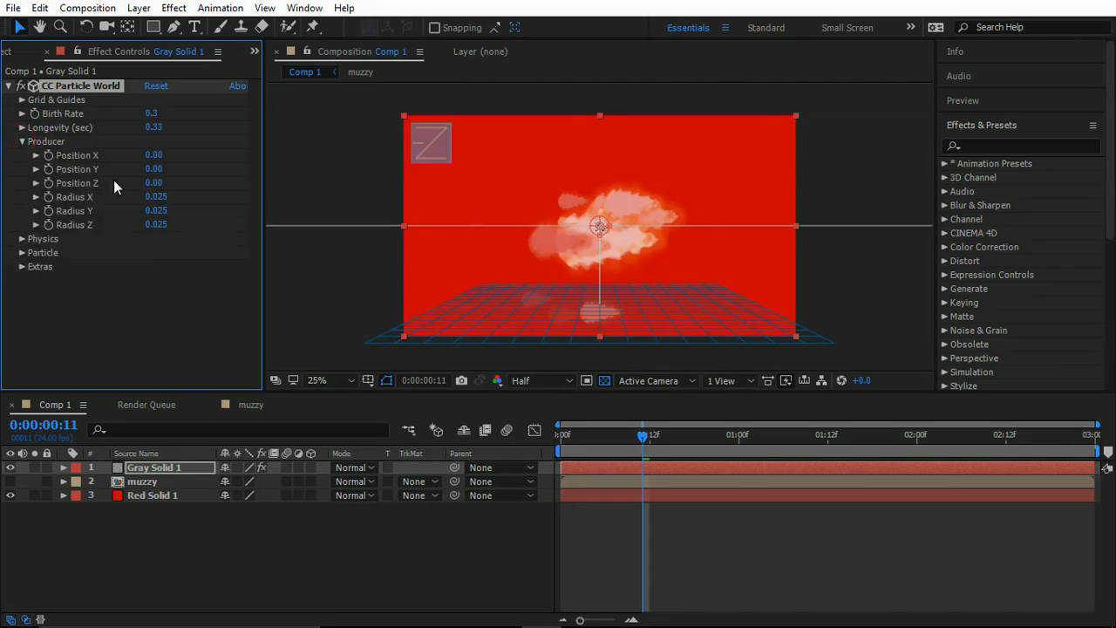
{"action": "left_click_drag", "start_coordinate": [155, 198], "coordinate": [73, 196]}
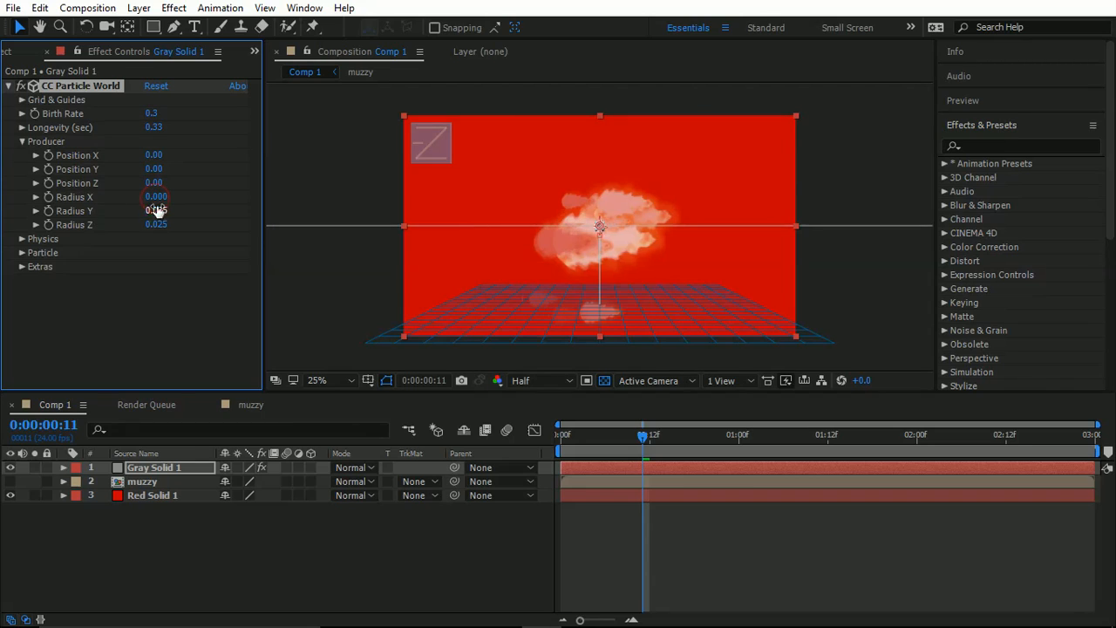
{"action": "left_click_drag", "start_coordinate": [156, 211], "coordinate": [50, 224]}
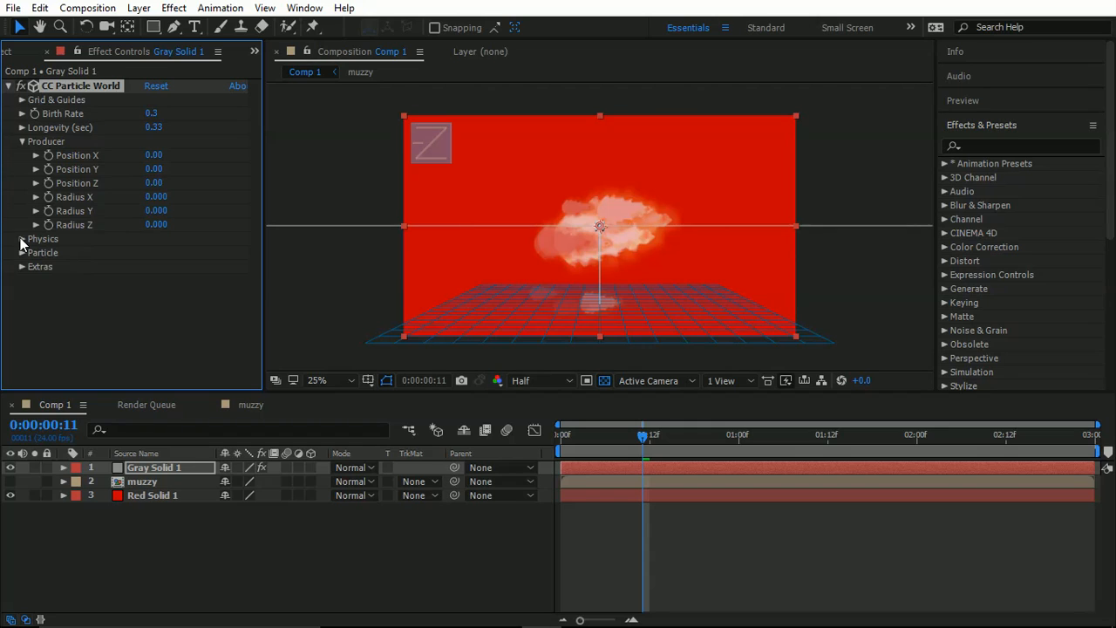
Set the physics animation to Jet Sideways with a velocity of 0.01 and gravity of 0.030.
{"action": "left_click", "coordinate": [21, 240]}
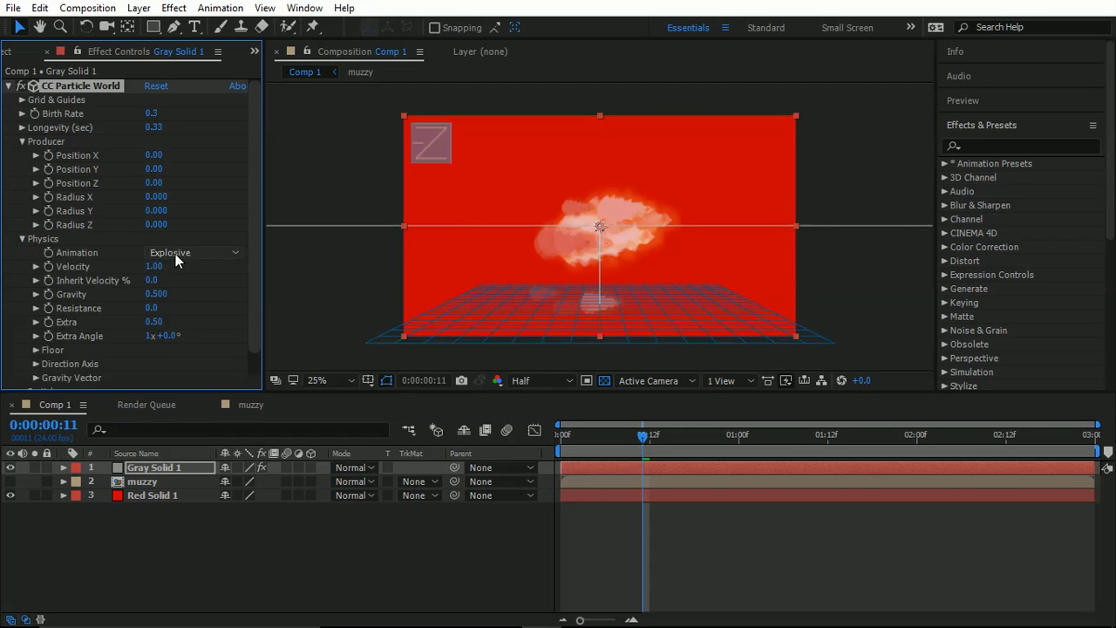
{"action": "left_click", "coordinate": [176, 254]}
{"action": "left_click", "coordinate": [201, 426]}
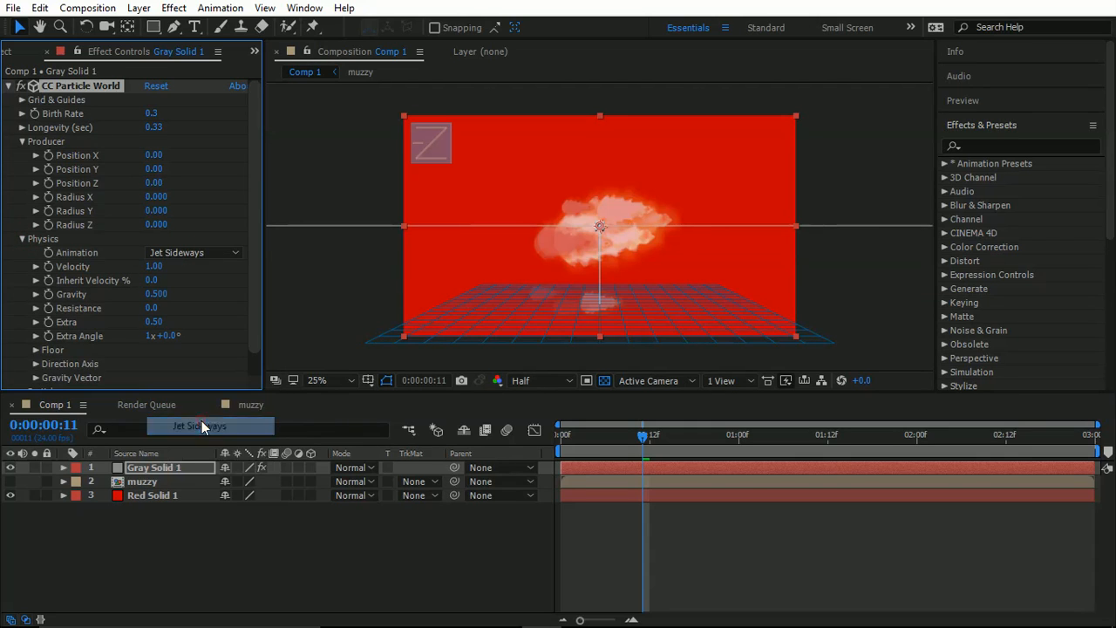
{"action": "left_click_drag", "start_coordinate": [155, 268], "coordinate": [67, 259]}
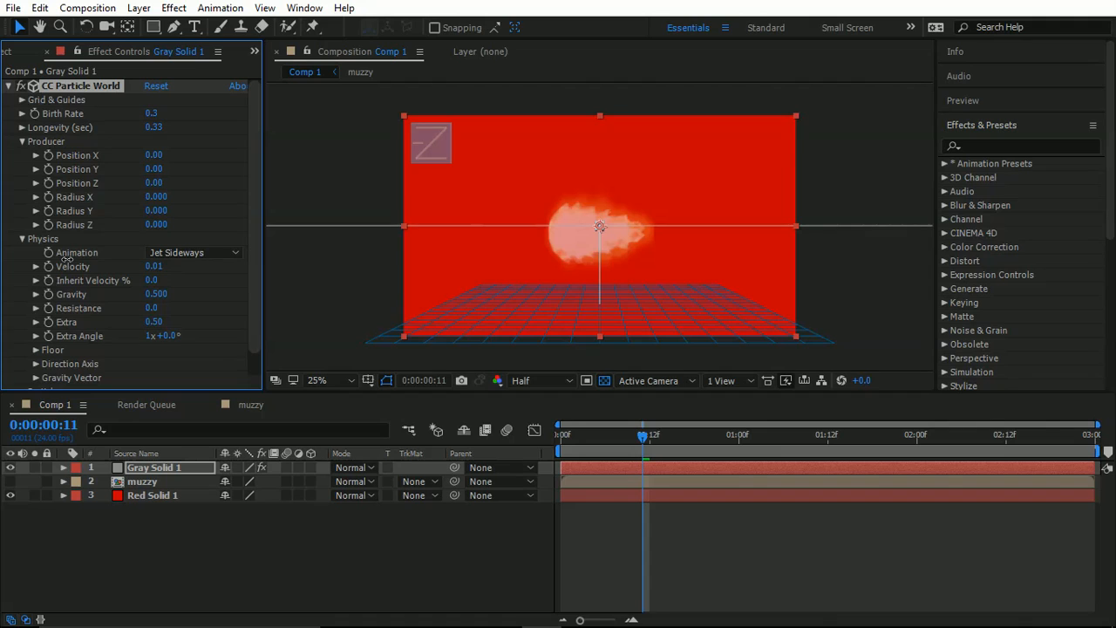
{"action": "left_click_drag", "start_coordinate": [151, 297], "coordinate": [125, 296]}
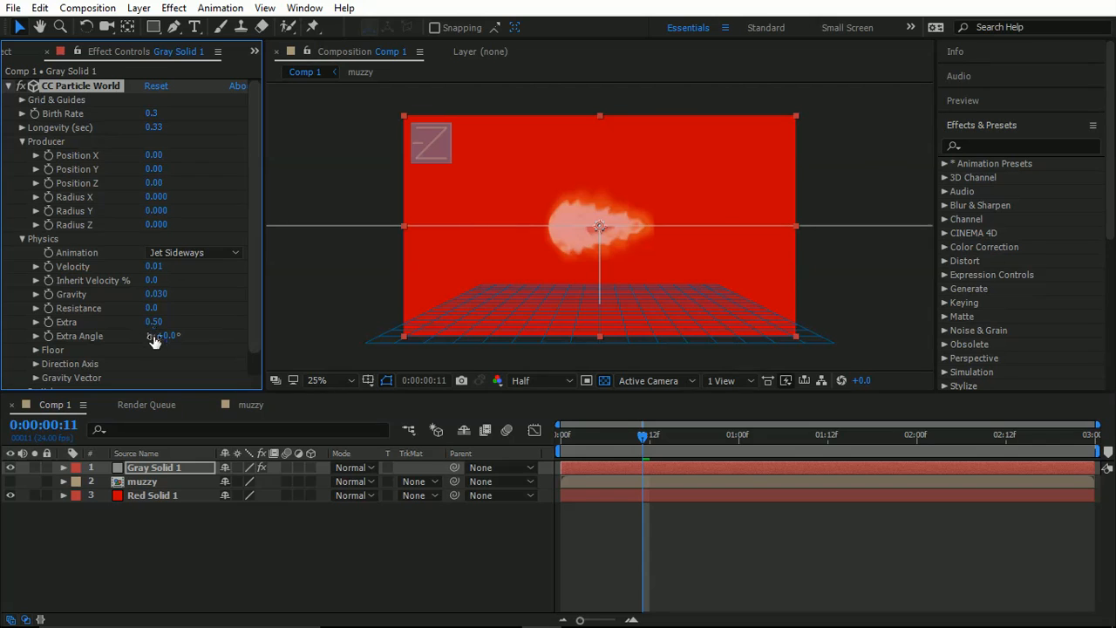
Preview the muzzle flash animation from the start of the composition.
{"action": "left_click_drag", "start_coordinate": [598, 440], "coordinate": [444, 439]}
{"action": "key", "text": "space"}
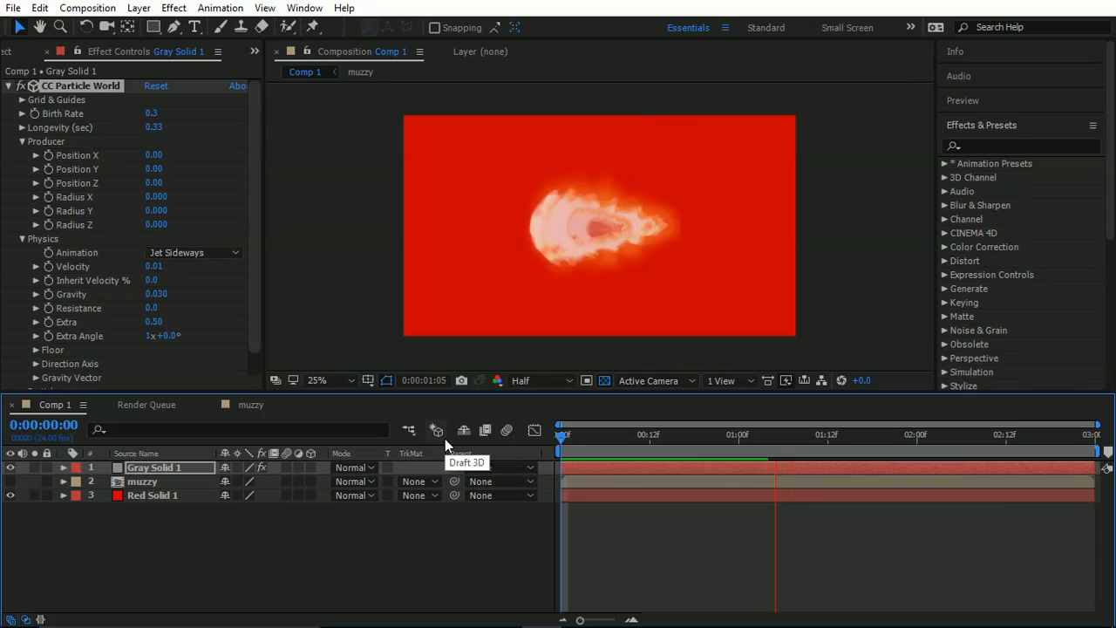
{"action": "key", "text": "space"}
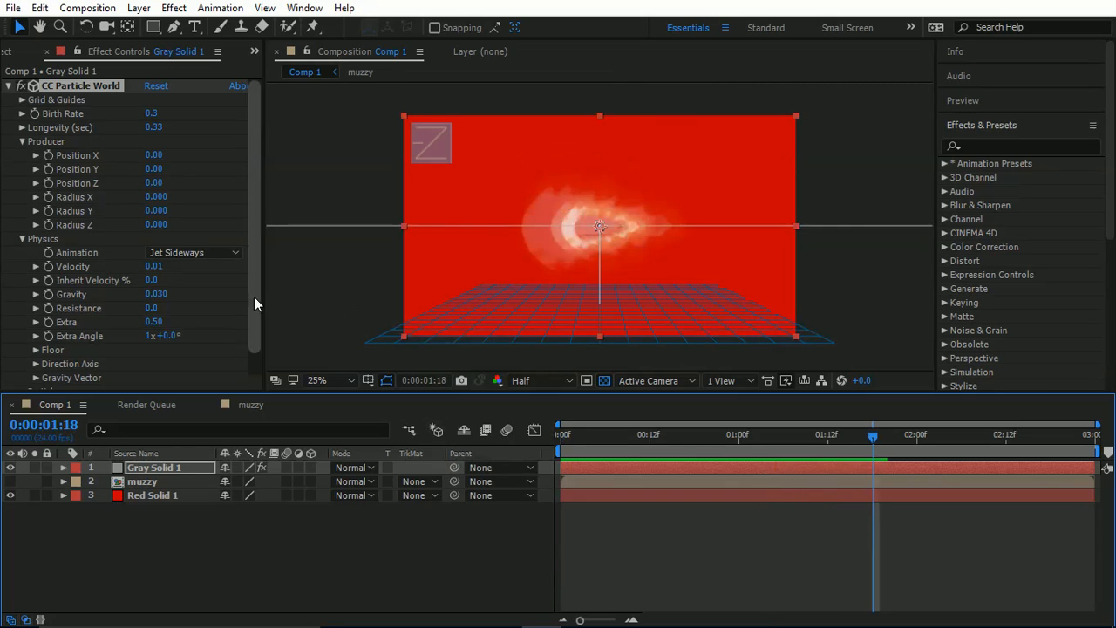
Set the particle transfer mode to Screen and preview the resulting muzzle flash.
{"action": "left_click_drag", "start_coordinate": [251, 294], "coordinate": [253, 372]}
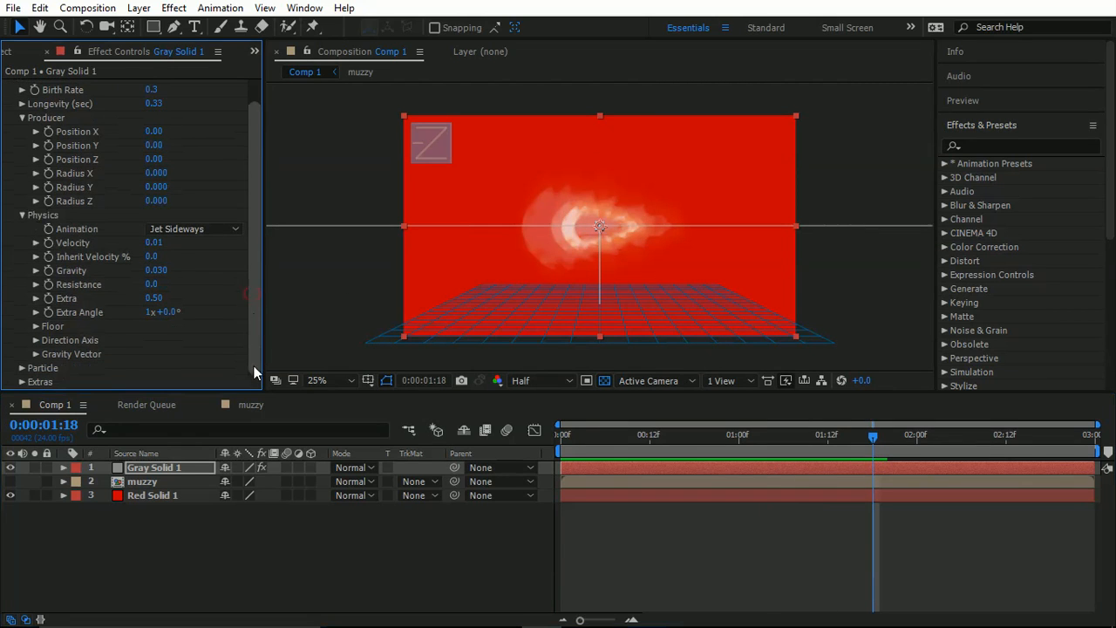
{"action": "left_click", "coordinate": [22, 368]}
{"action": "scroll", "coordinate": [253, 368], "scroll_direction": "down", "scroll_amount": 1}
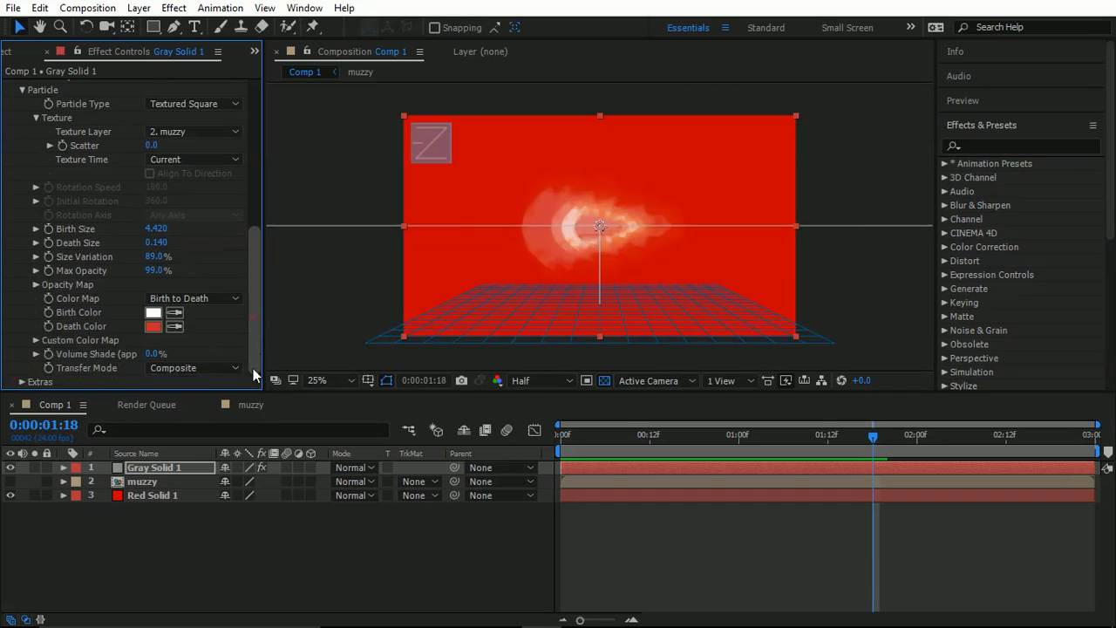
{"action": "left_click", "coordinate": [185, 370]}
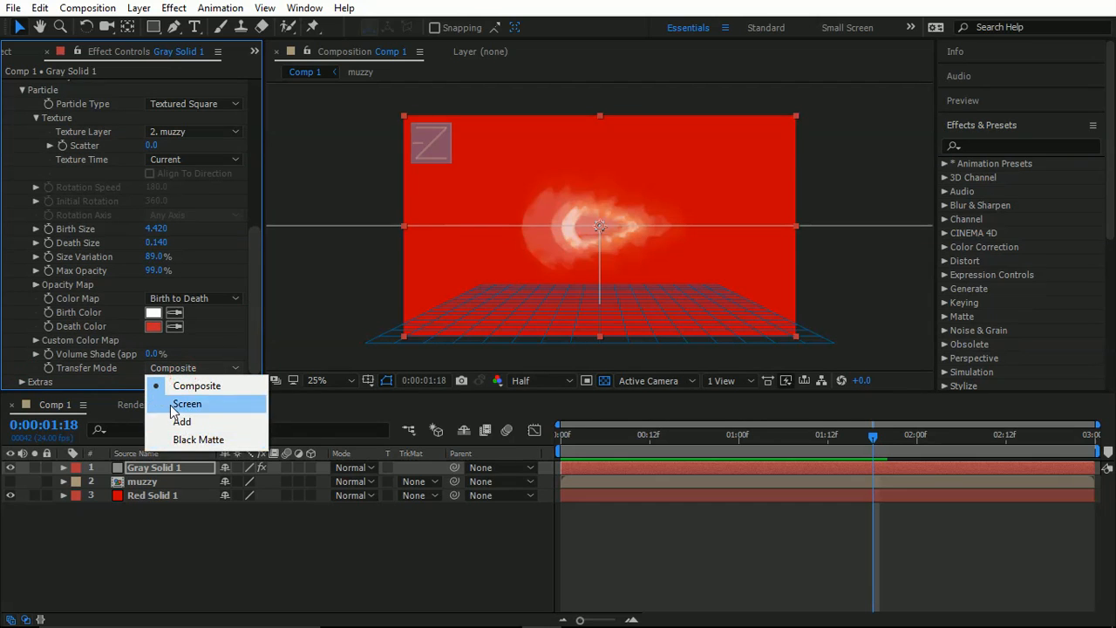
{"action": "left_click", "coordinate": [172, 405]}
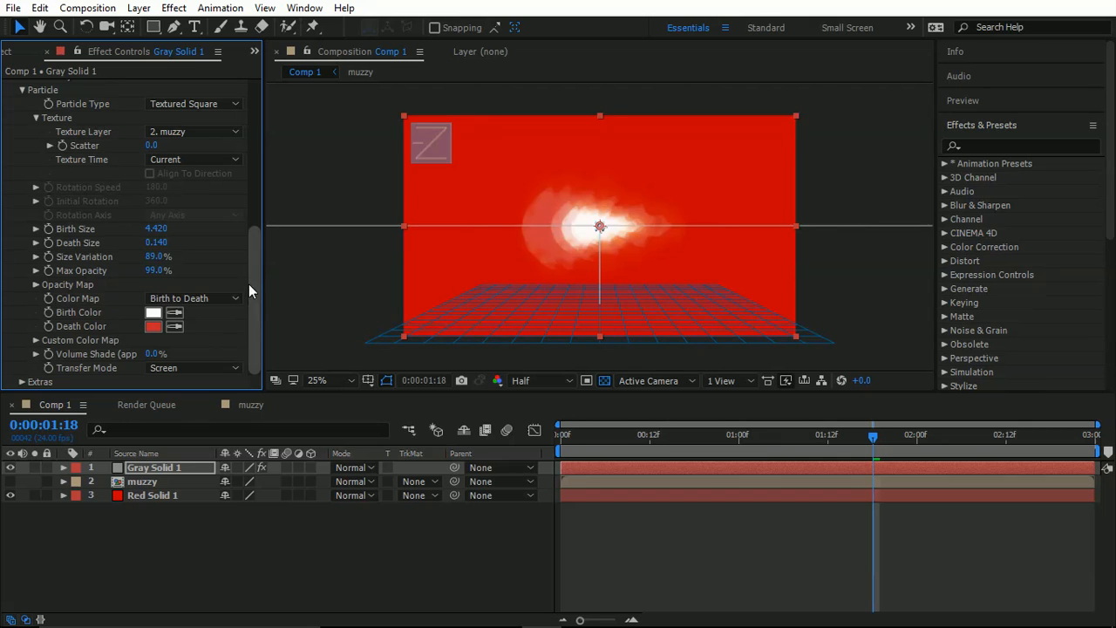
{"action": "key", "text": "space"}
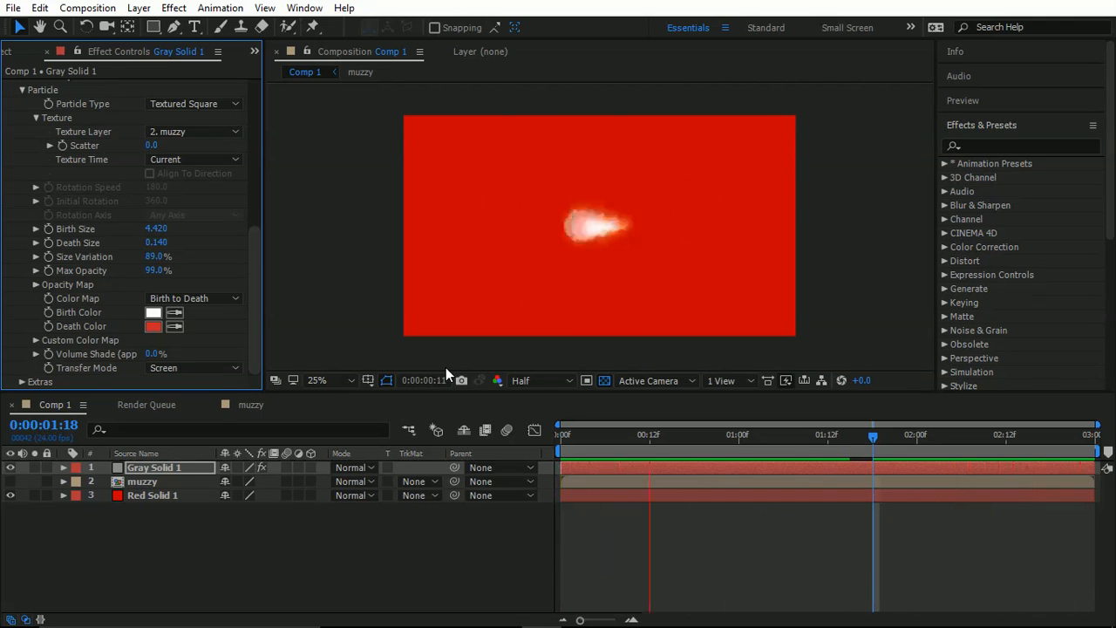
{"action": "key", "text": "space"}
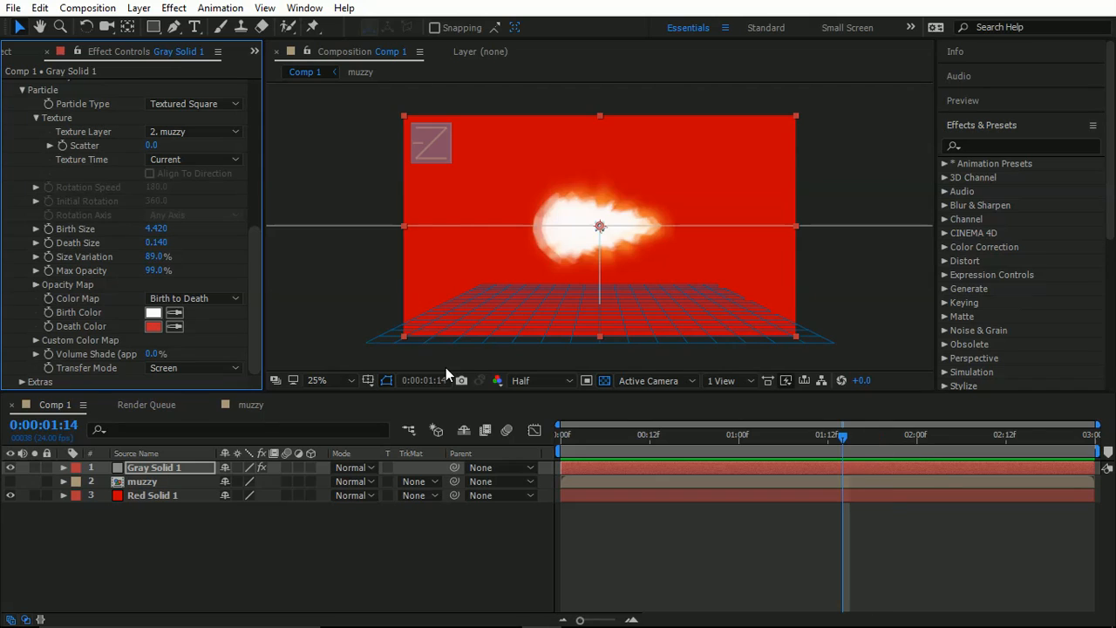
Open the muzzy pre-composition and apply the Ripple distort effect to the Muzzle flash.png layer.
{"action": "left_click", "coordinate": [146, 484]}
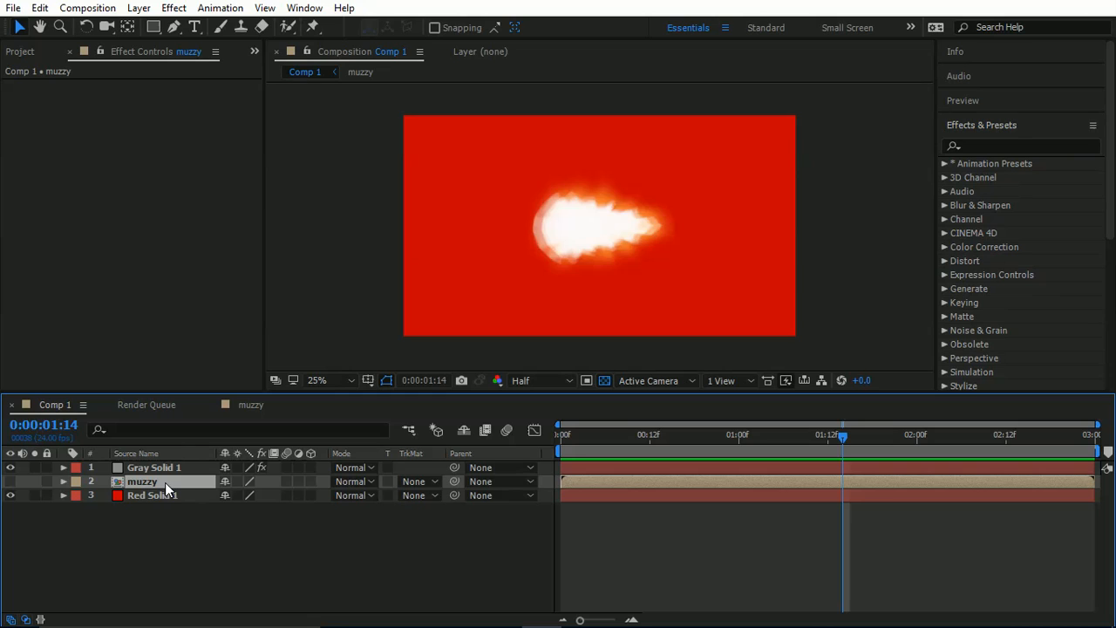
{"action": "double_click", "coordinate": [165, 482]}
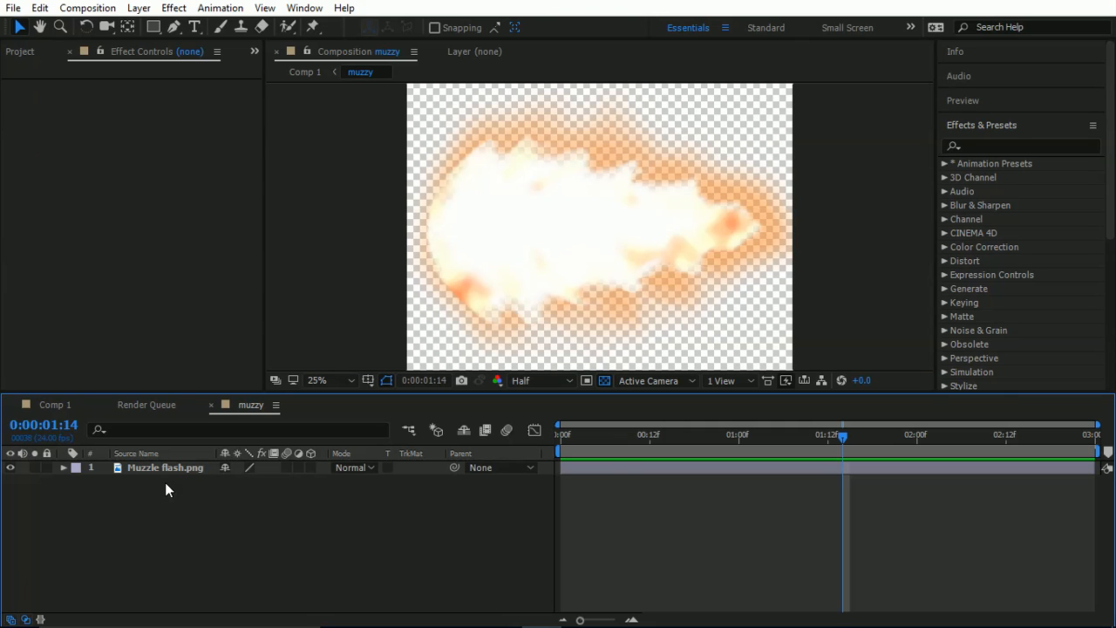
{"action": "left_click", "coordinate": [159, 474]}
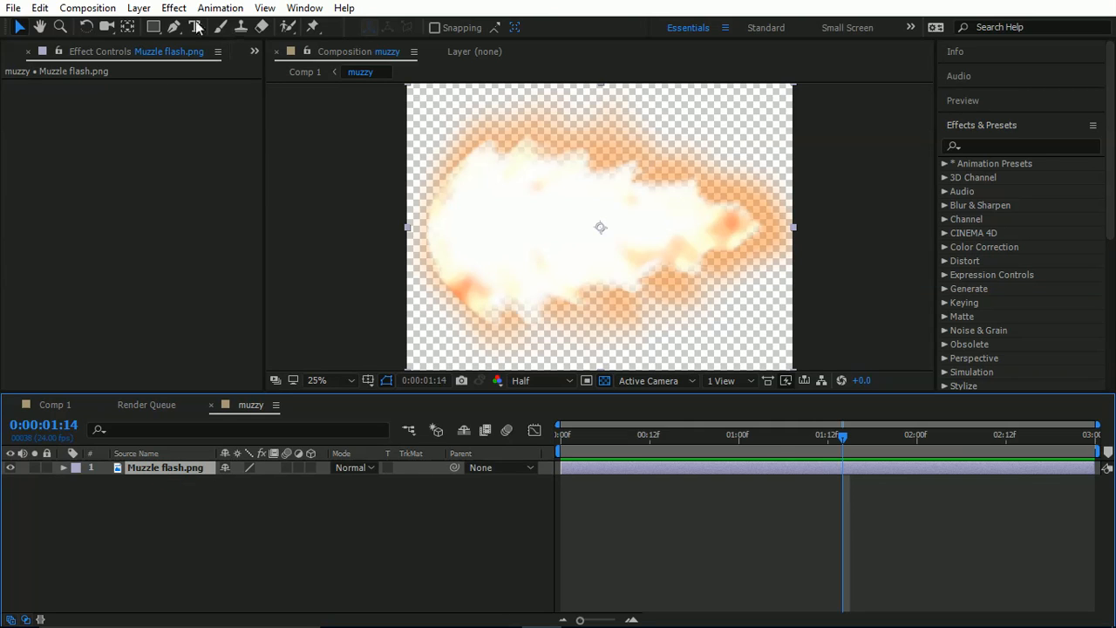
{"action": "left_click", "coordinate": [174, 8]}
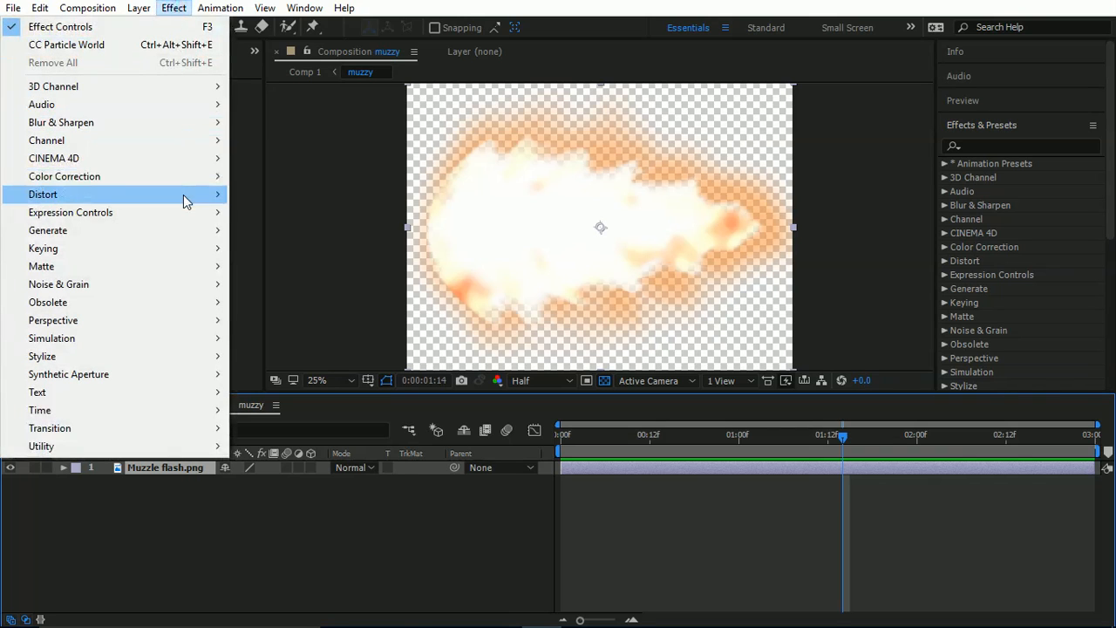
{"action": "mouse_move", "coordinate": [183, 194]}
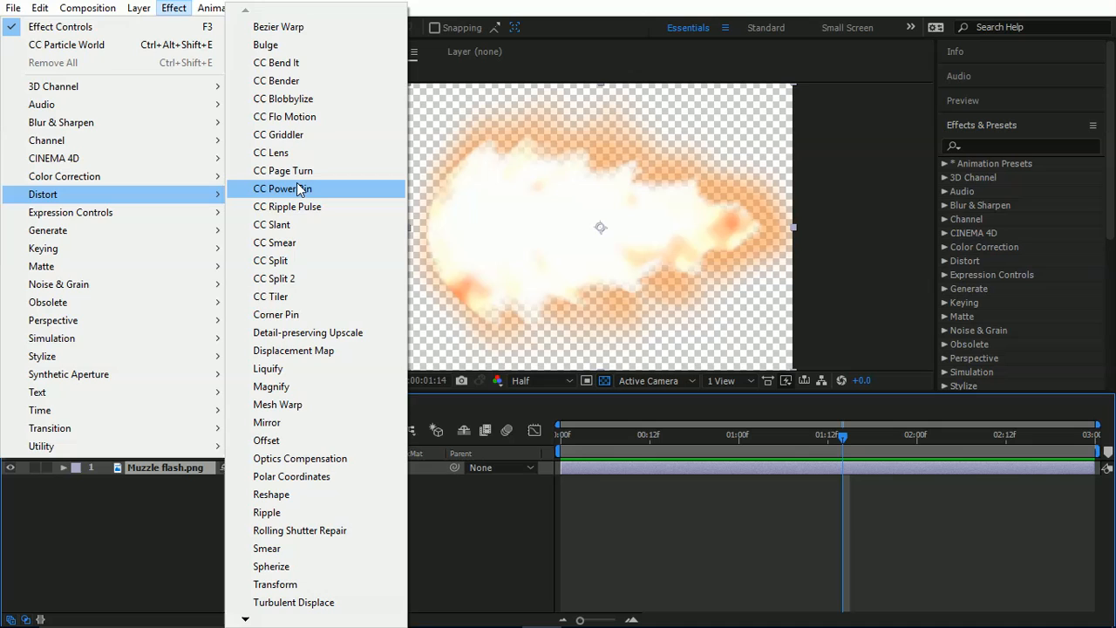
{"action": "left_click", "coordinate": [278, 511]}
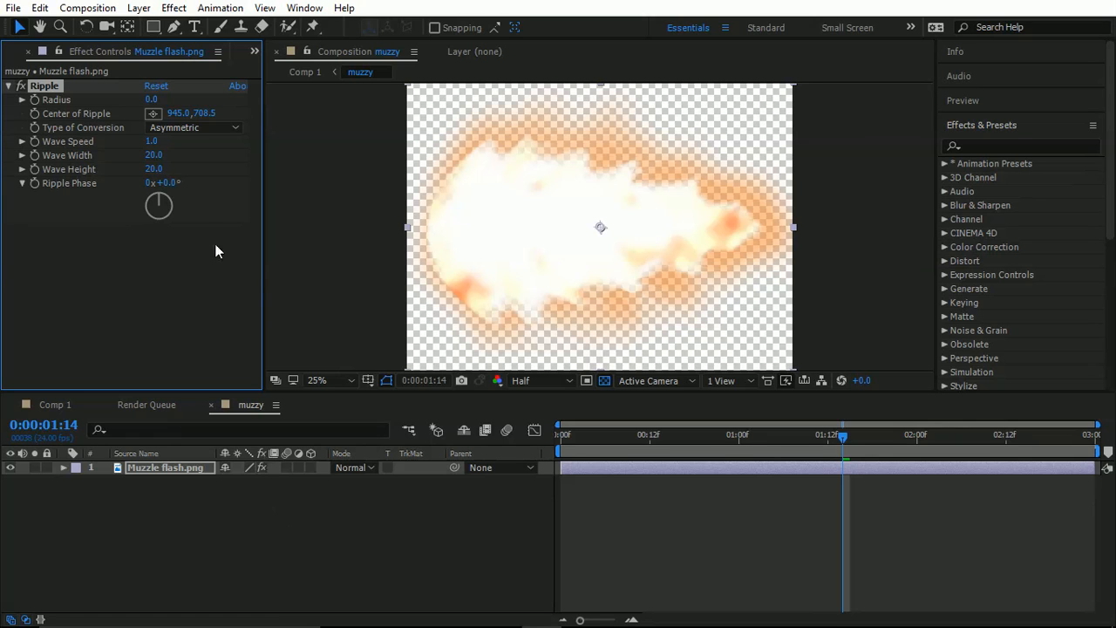
Create a solid layer in the muzzy composition with the deep blue colour 1034BA.
{"action": "left_click", "coordinate": [139, 9]}
{"action": "mouse_move", "coordinate": [224, 25]}
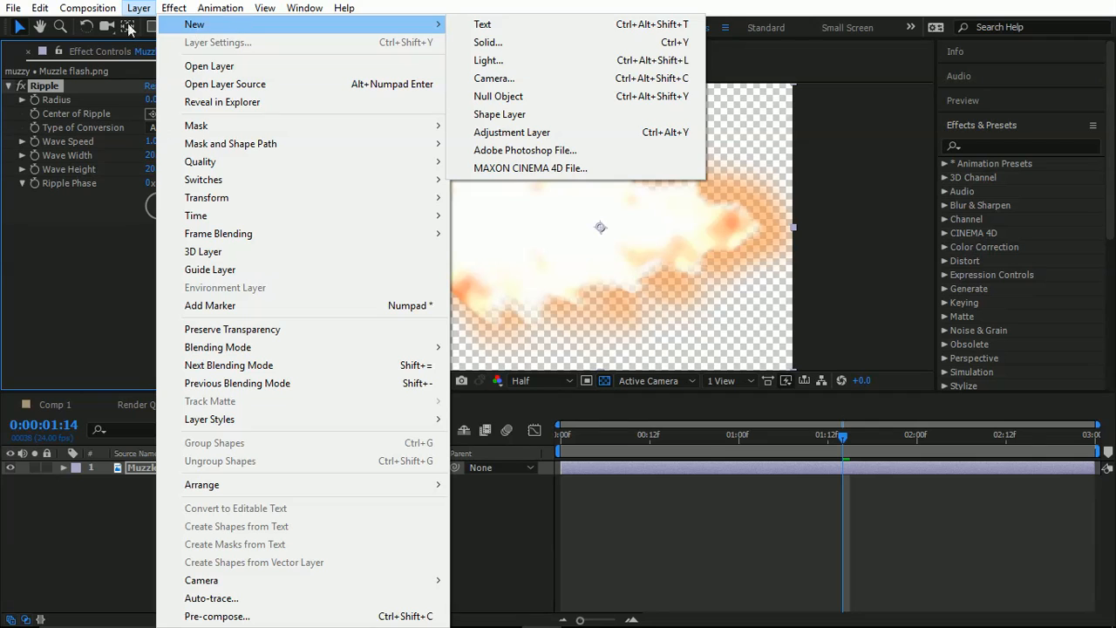
{"action": "left_click", "coordinate": [494, 44]}
{"action": "left_click", "coordinate": [179, 286]}
{"action": "left_click_drag", "start_coordinate": [195, 129], "coordinate": [253, 118]}
{"action": "left_click", "coordinate": [214, 91]}
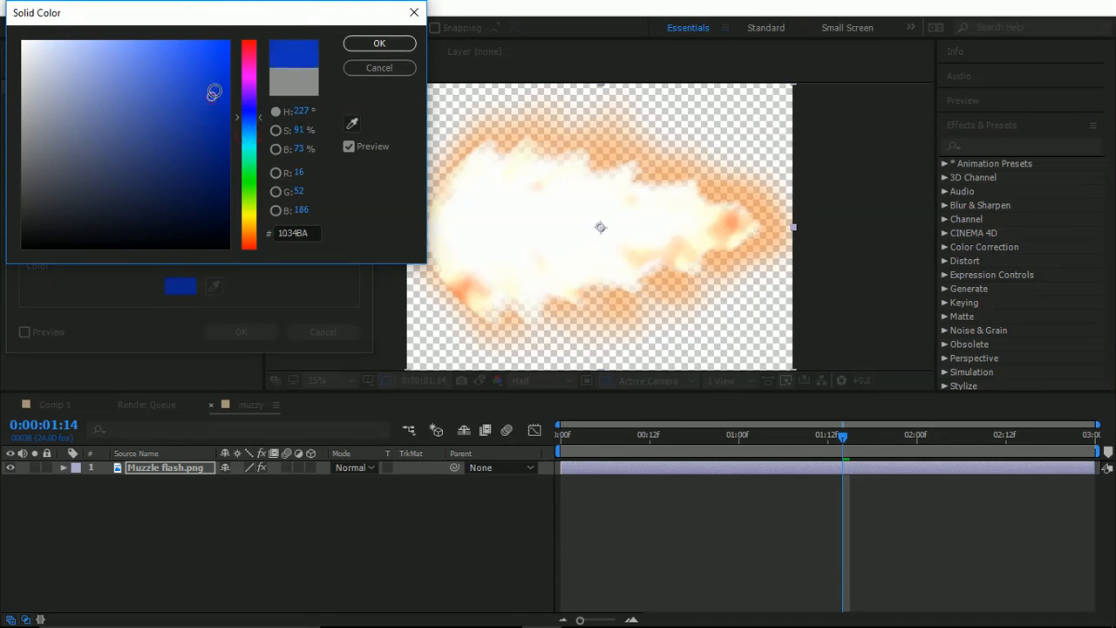
{"action": "left_click", "coordinate": [378, 48]}
{"action": "left_click", "coordinate": [237, 333]}
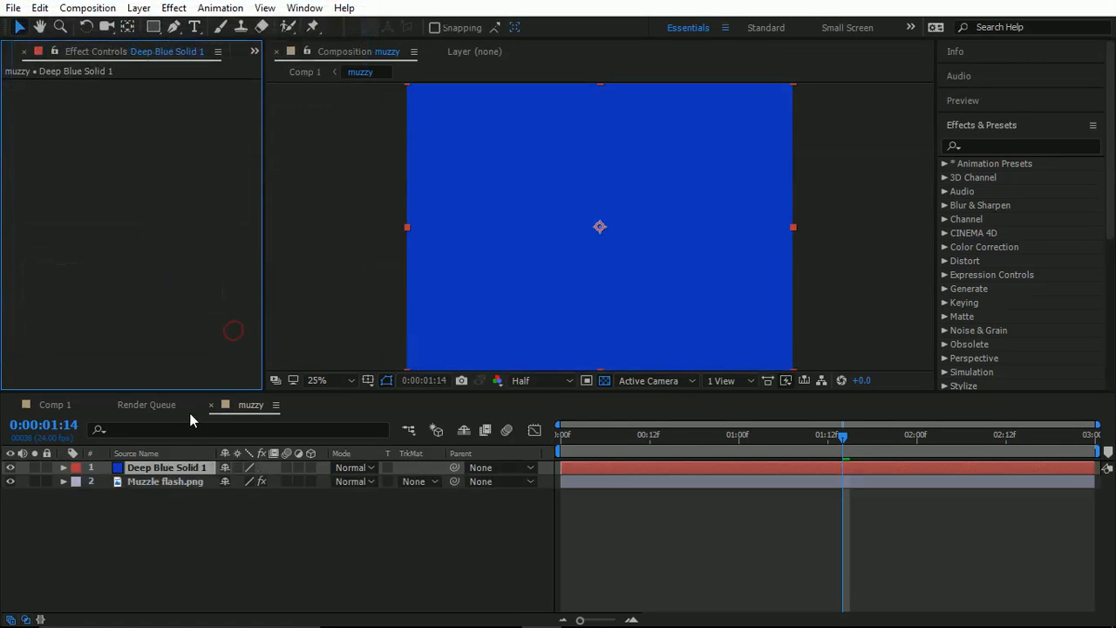
Move the blue solid below the Muzzle flash.png layer so it serves as the background.
{"action": "left_click_drag", "start_coordinate": [161, 468], "coordinate": [154, 530]}
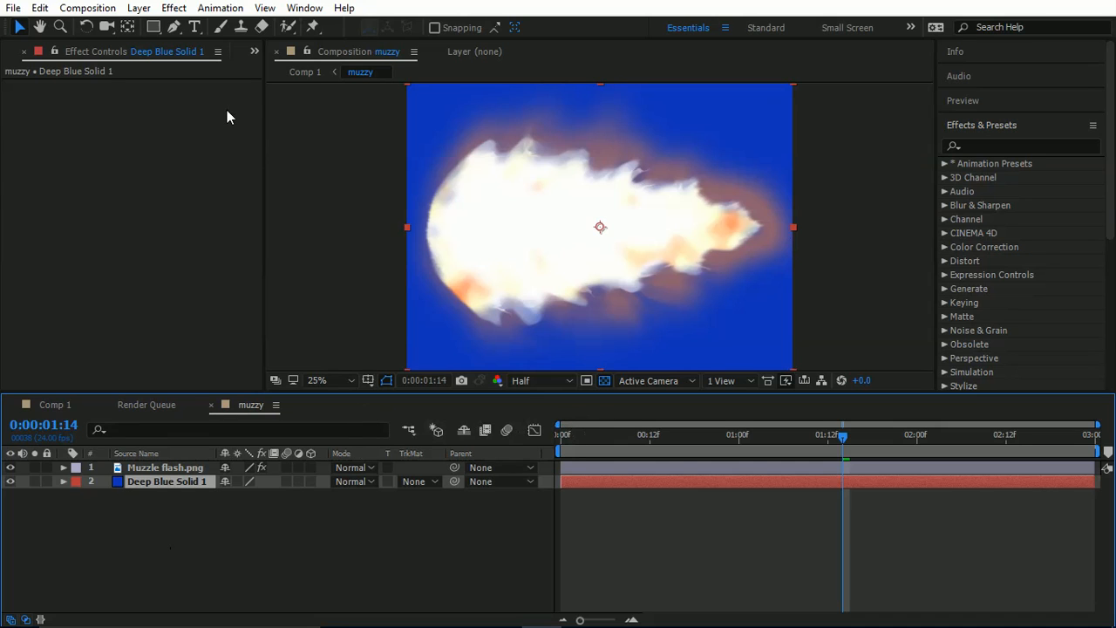
{"action": "left_click", "coordinate": [170, 9]}
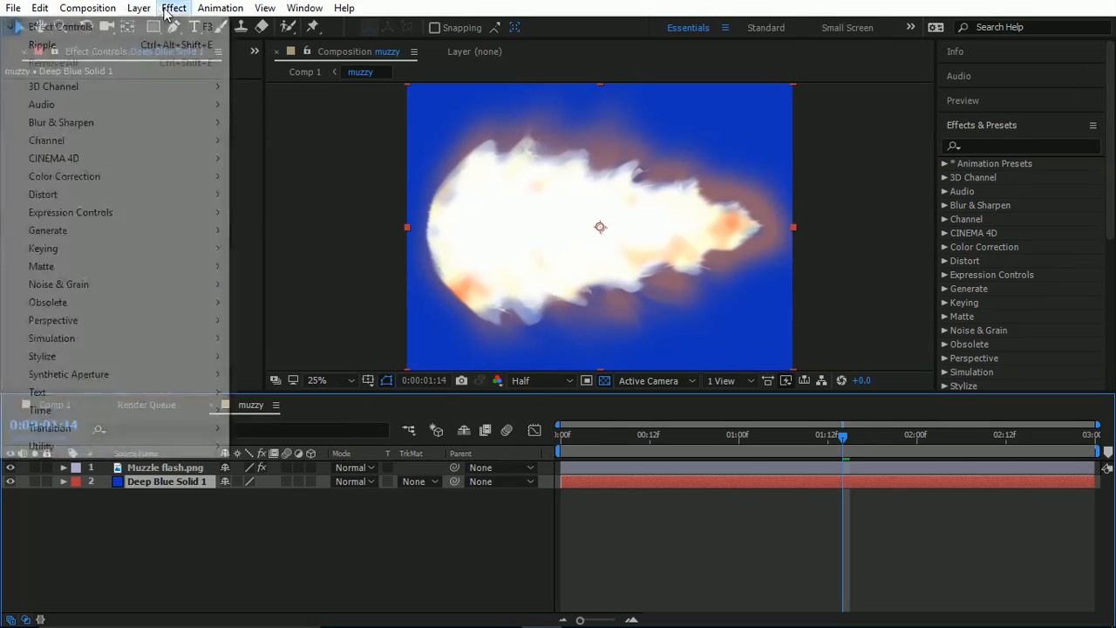
{"action": "left_click", "coordinate": [237, 177]}
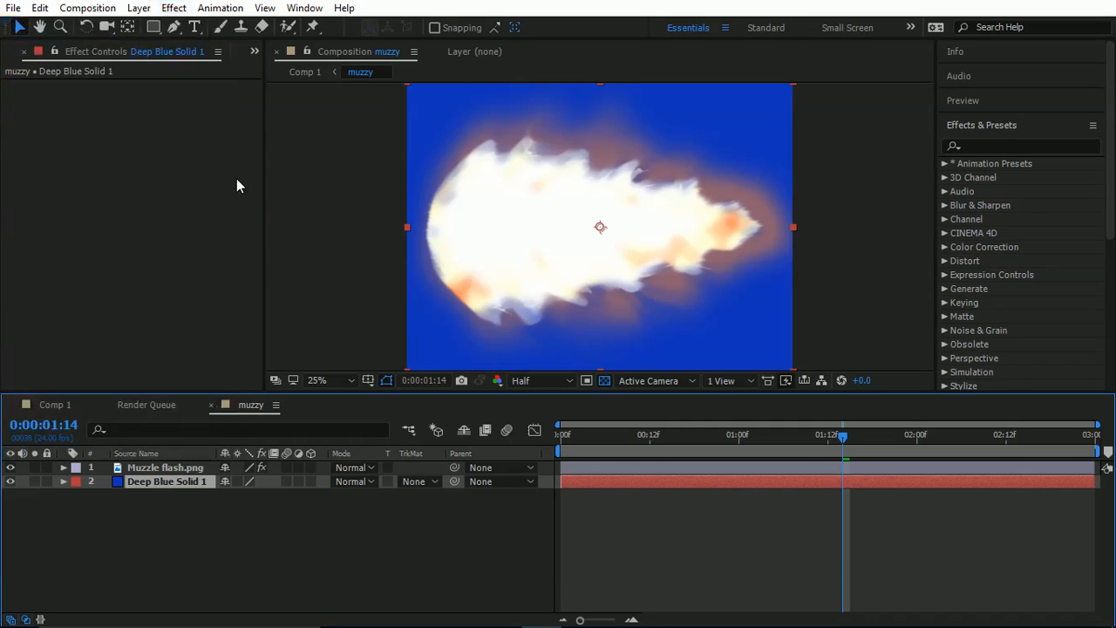
On Muzzle flash.png, set the Ripple radius to 75, wave speed to 11.4, wave width to 44.5 and wave height to 95.
{"action": "left_click", "coordinate": [163, 468]}
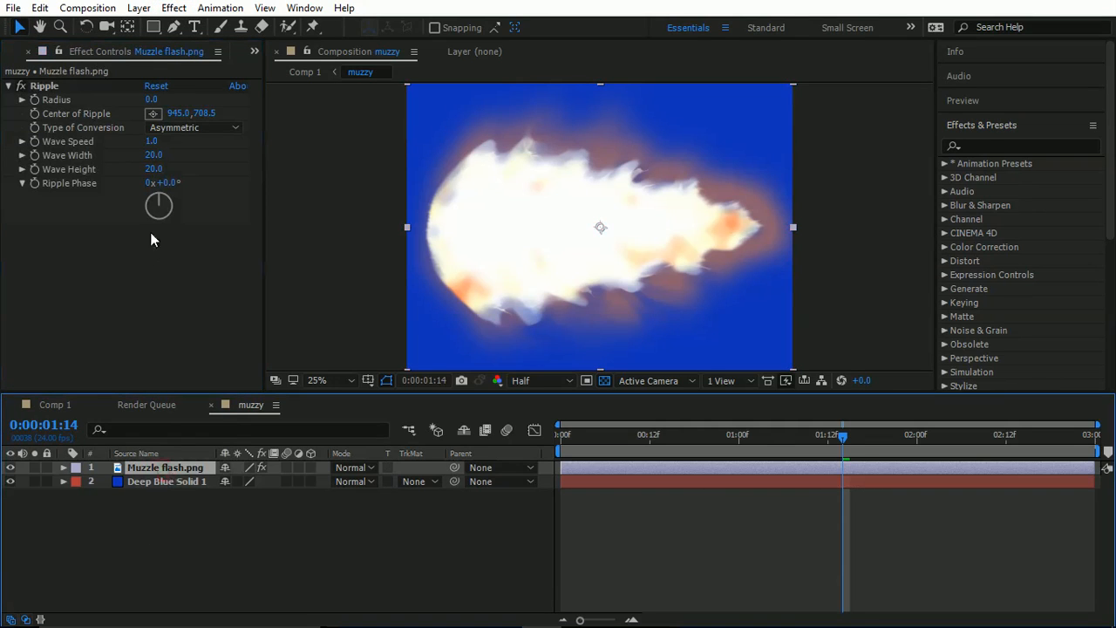
{"action": "left_click_drag", "start_coordinate": [152, 100], "coordinate": [323, 132]}
{"action": "left_click_drag", "start_coordinate": [397, 162], "coordinate": [374, 157]}
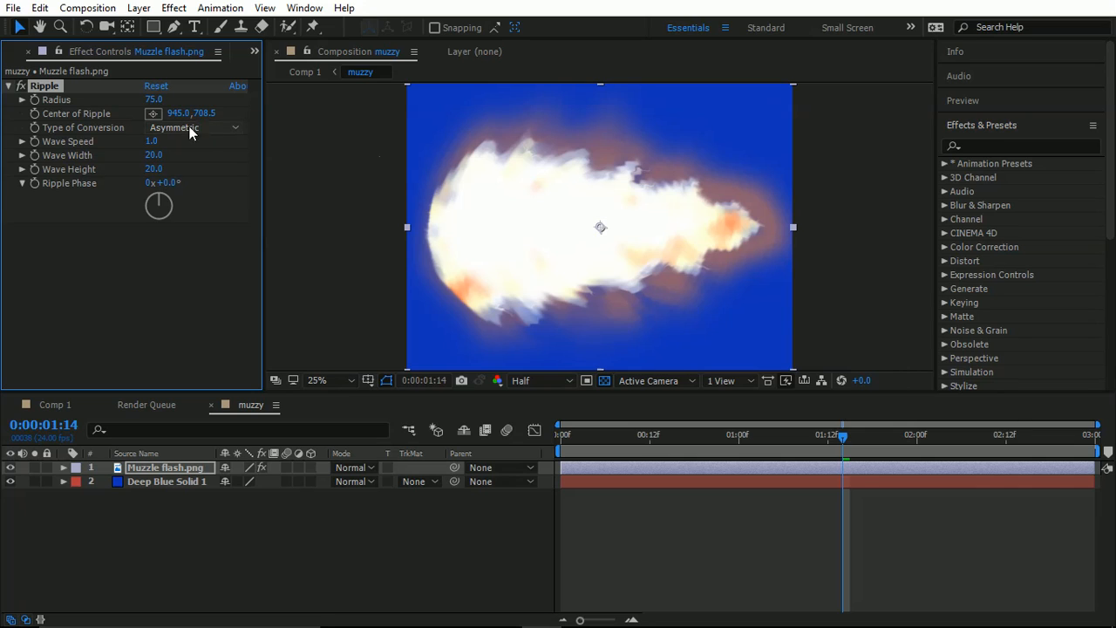
{"action": "left_click_drag", "start_coordinate": [150, 144], "coordinate": [329, 159]}
{"action": "left_click_drag", "start_coordinate": [153, 156], "coordinate": [371, 176]}
{"action": "left_click_drag", "start_coordinate": [153, 168], "coordinate": [186, 151]}
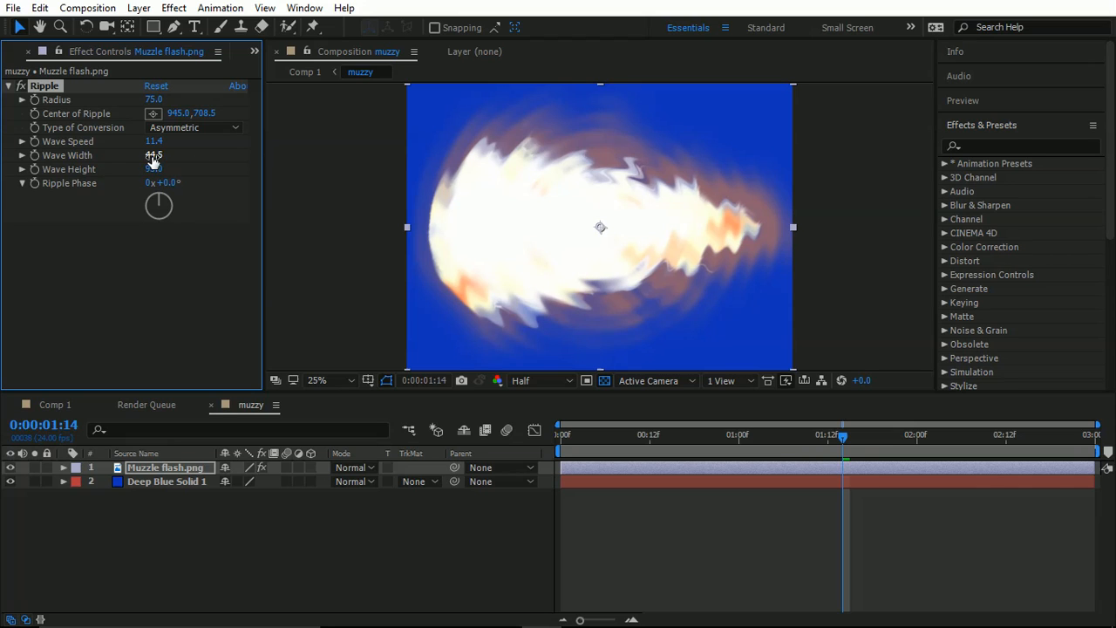
Preview the rippling muzzle flash from the start of the composition.
{"action": "left_click_drag", "start_coordinate": [577, 438], "coordinate": [534, 439]}
{"action": "key", "text": "space"}
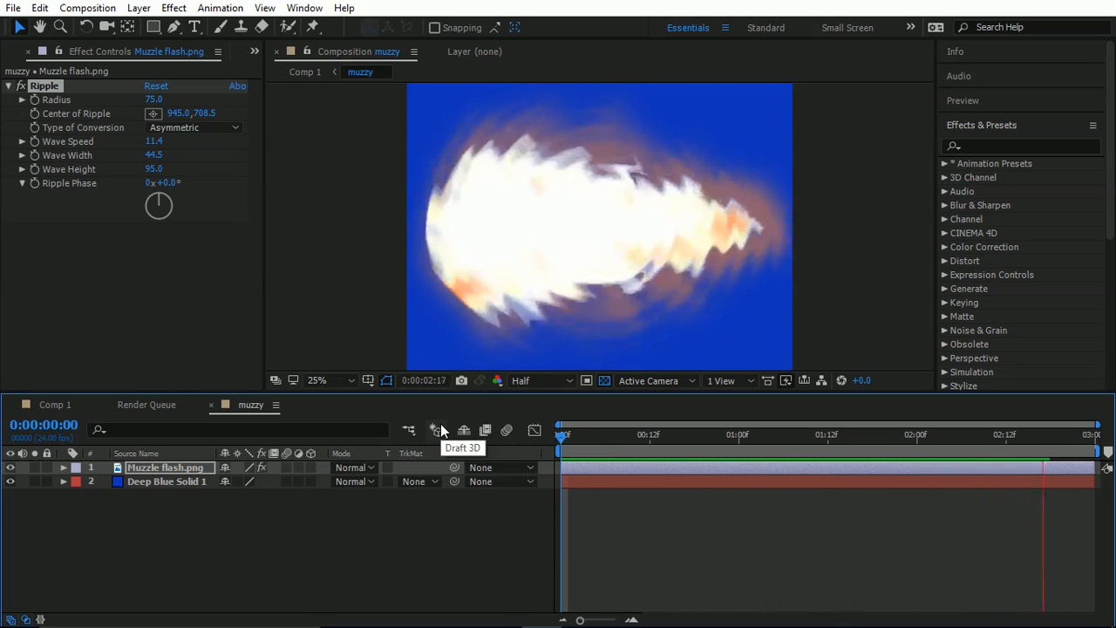
{"action": "key", "text": "space"}
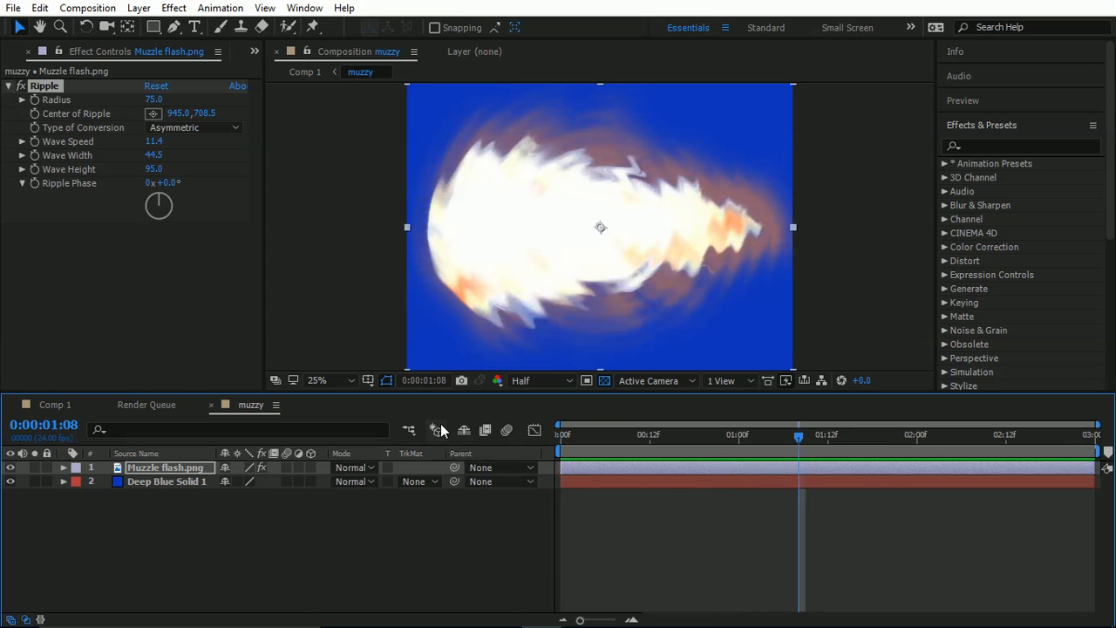
Set the Ripple wave speed to 10, wave width to 78.1 and wave height to 50.
{"action": "left_click_drag", "start_coordinate": [156, 142], "coordinate": [467, 192]}
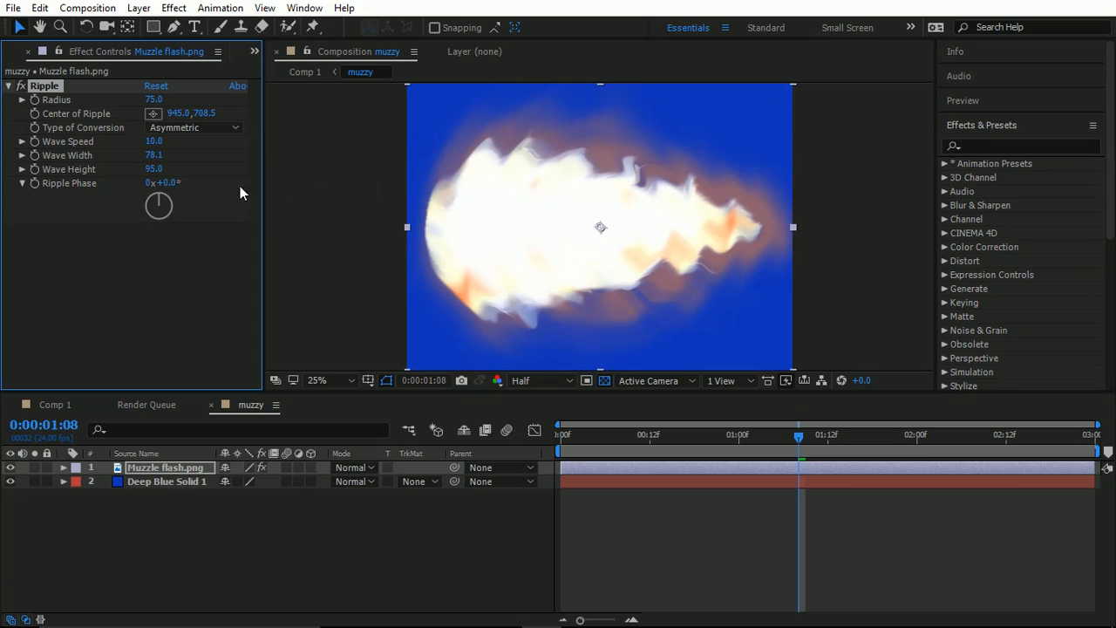
{"action": "left_click", "coordinate": [154, 169]}
{"action": "type", "text": "10"}
{"action": "key", "text": "Return"}
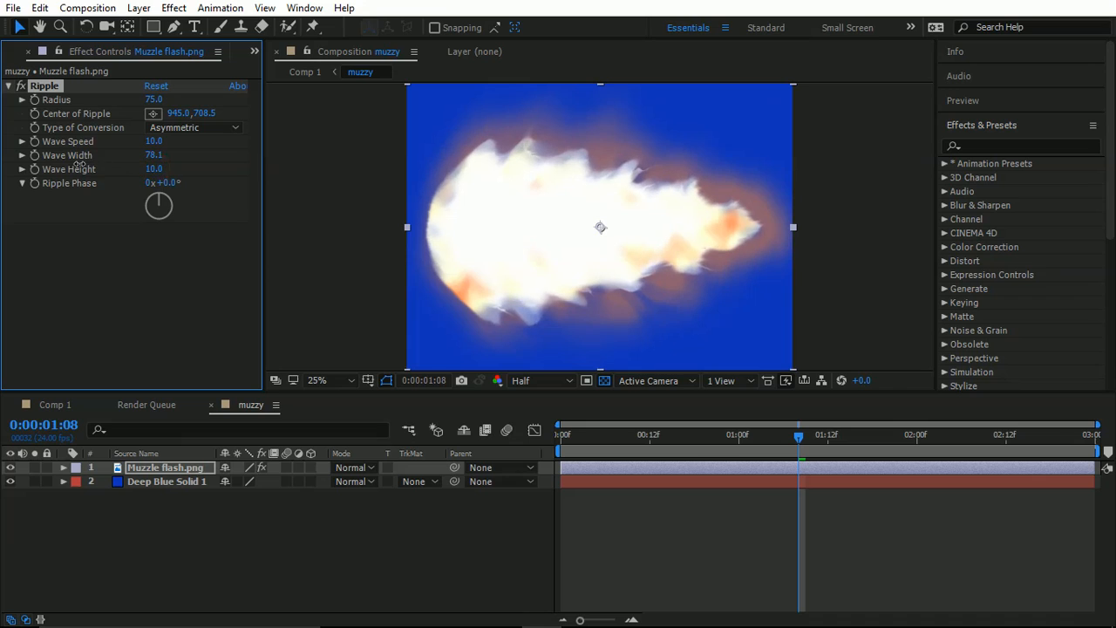
{"action": "left_click_drag", "start_coordinate": [86, 166], "coordinate": [135, 181]}
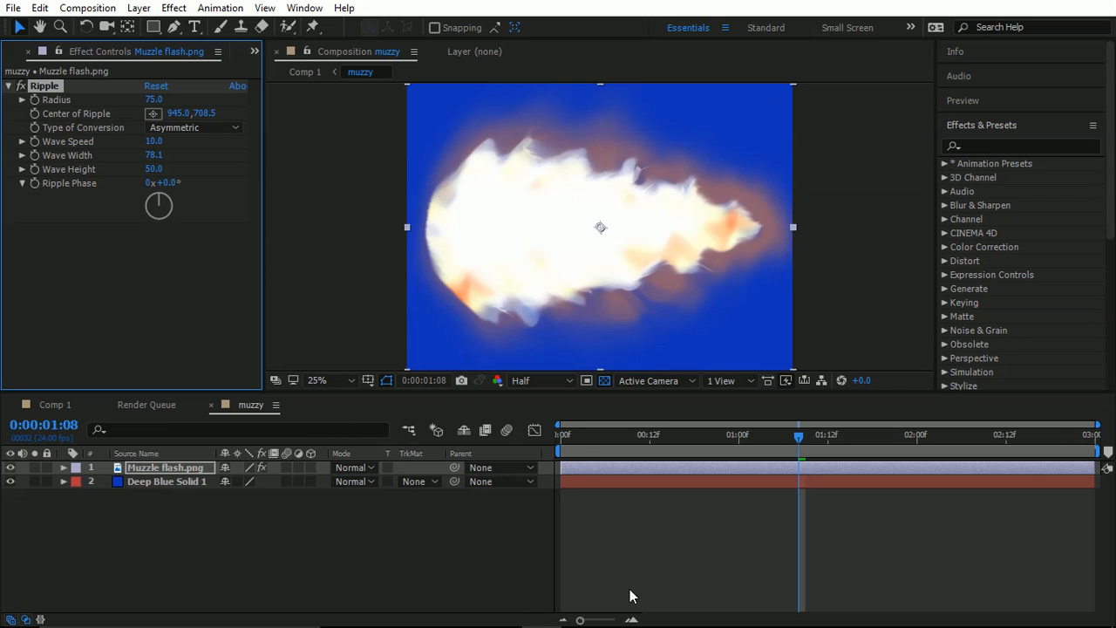
Preview the adjusted Ripple settings from the start of the muzzy composition.
{"action": "left_click_drag", "start_coordinate": [579, 443], "coordinate": [523, 440]}
{"action": "key", "text": "space"}
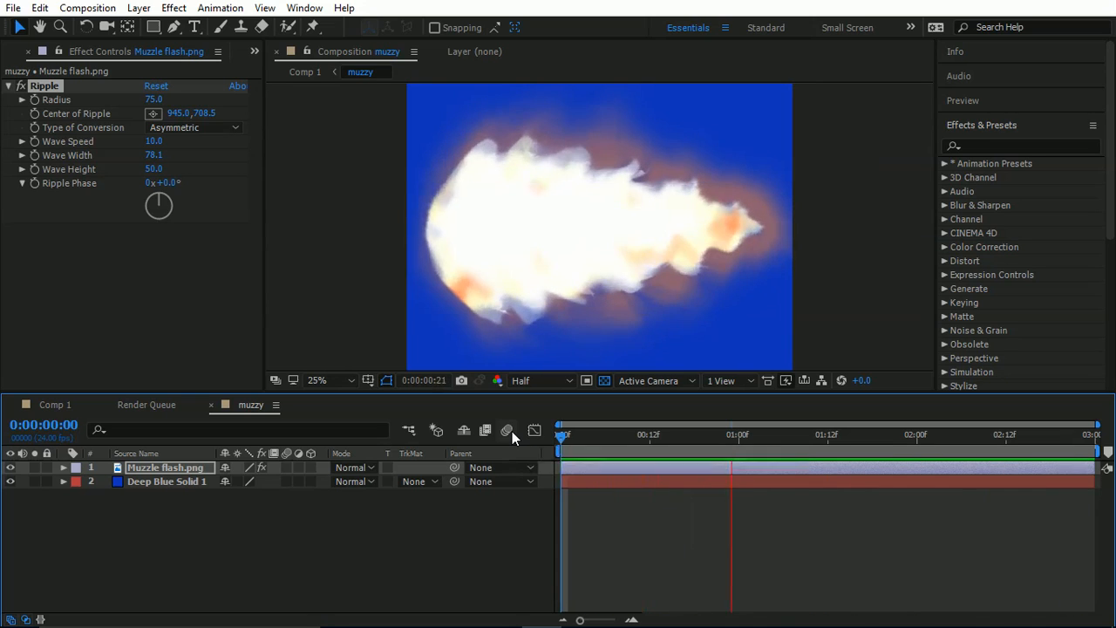
{"action": "key", "text": "space"}
Disable the Ripple effect and apply Turbulent Displace to the Muzzle flash.png layer.
{"action": "left_click", "coordinate": [37, 255]}
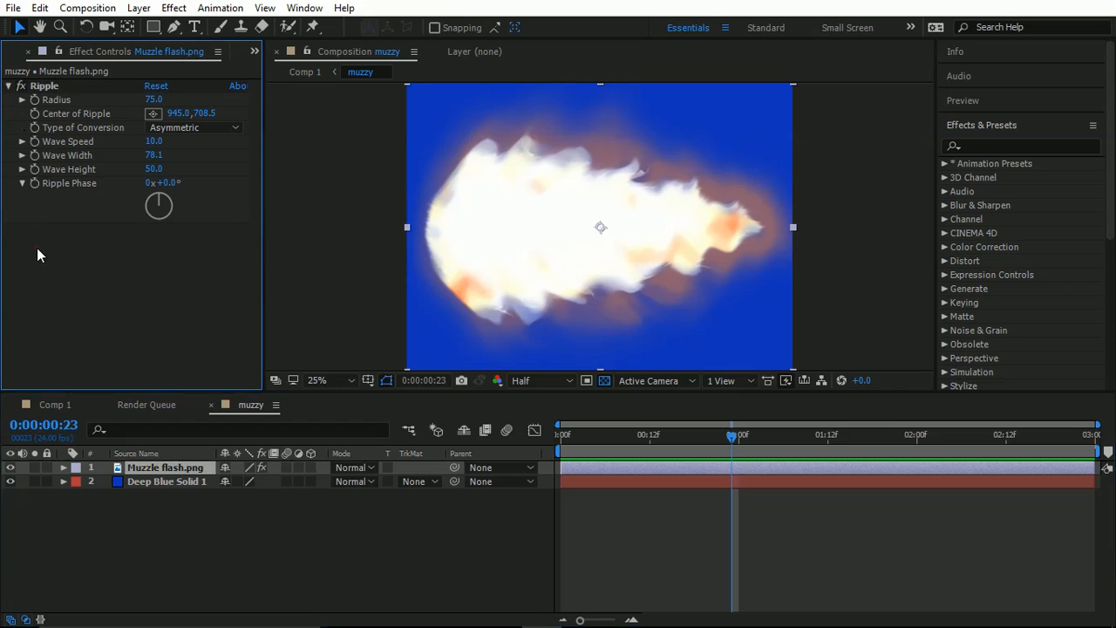
{"action": "left_click", "coordinate": [9, 86]}
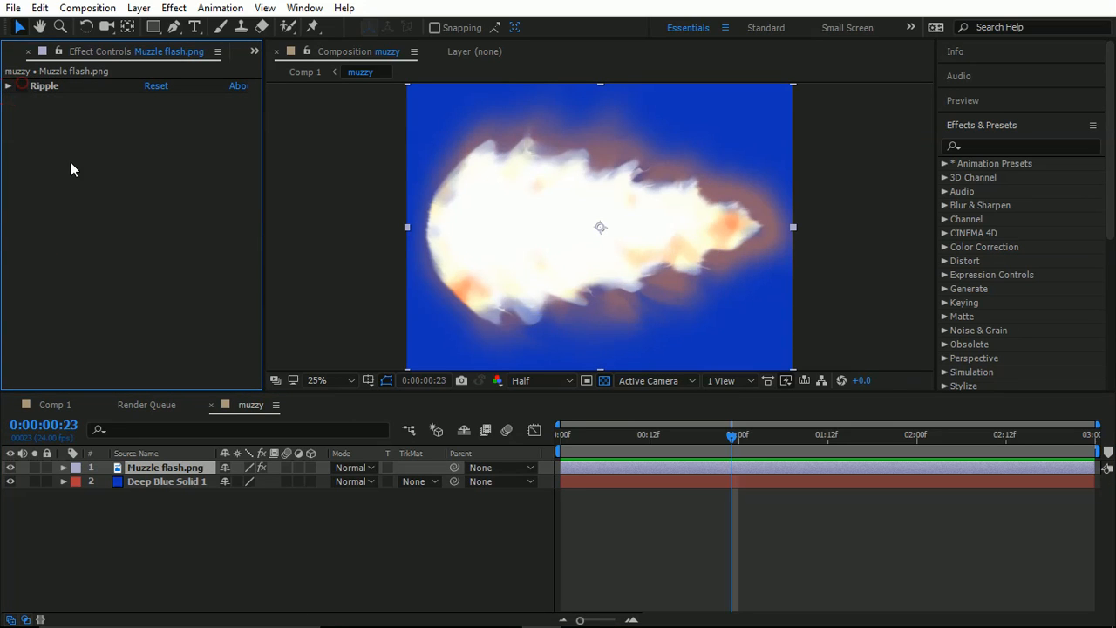
{"action": "left_click", "coordinate": [175, 8]}
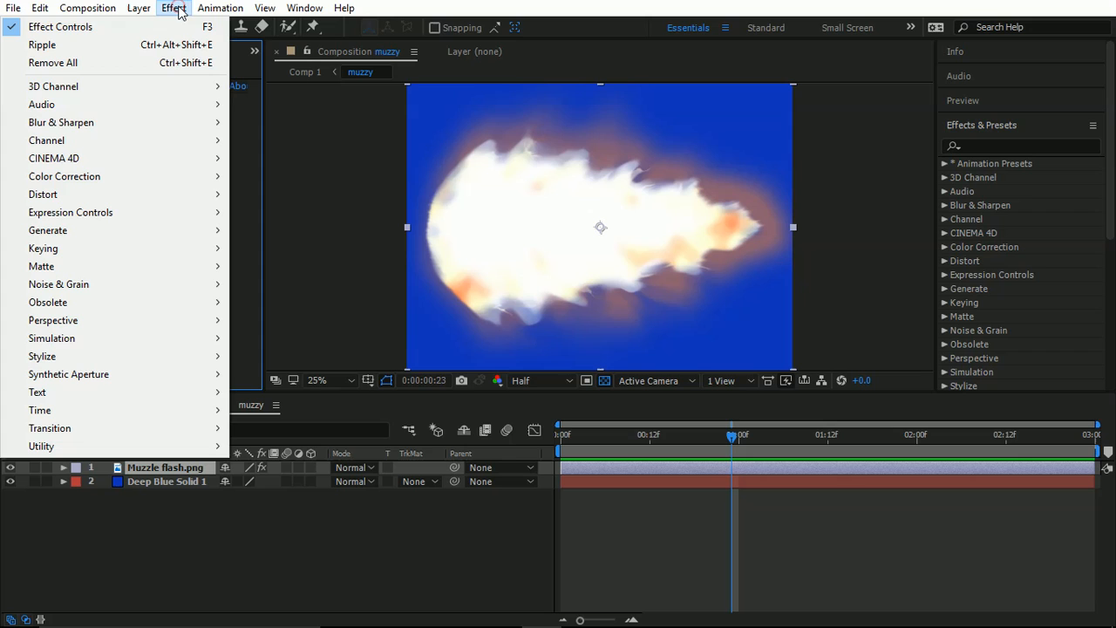
{"action": "mouse_move", "coordinate": [164, 201]}
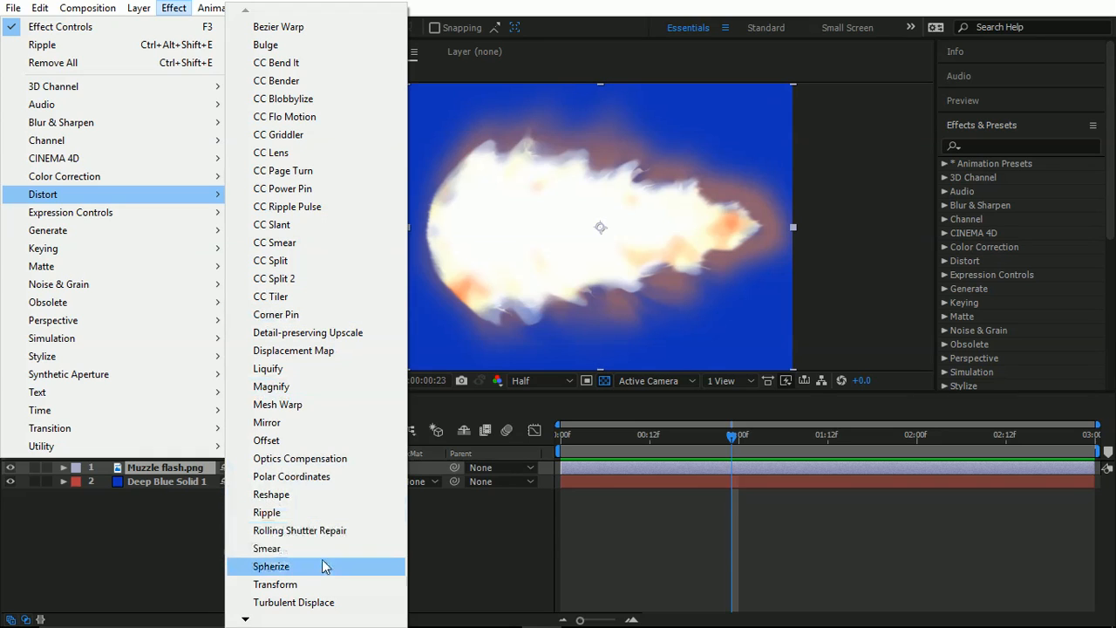
{"action": "left_click", "coordinate": [315, 602]}
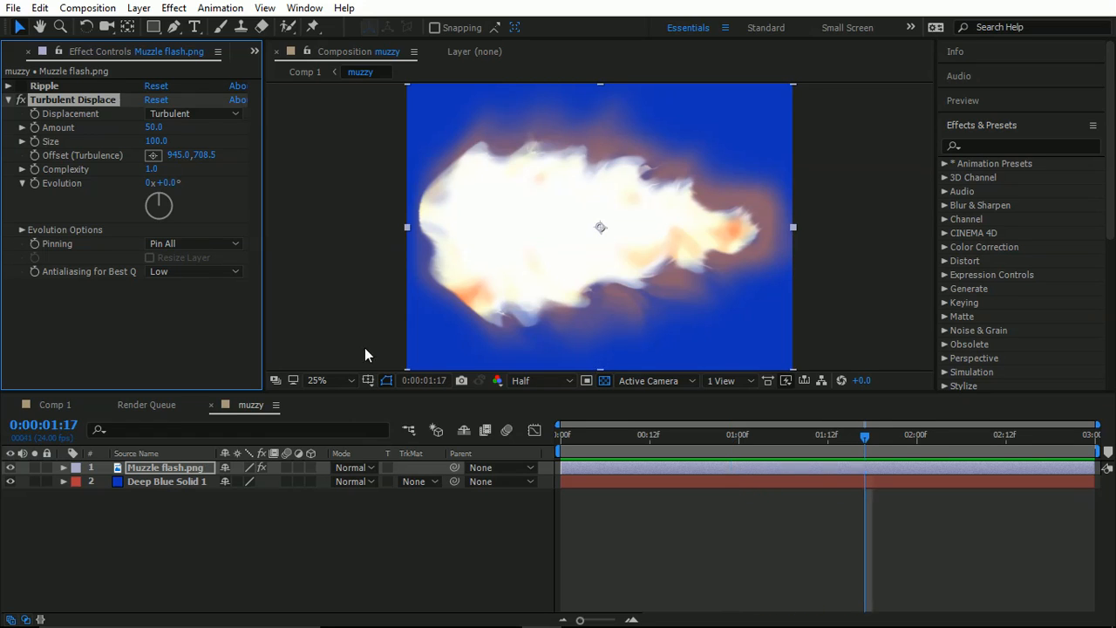
Try Twist as the Turbulent Displace displacement type and switch back to Turbulent.
{"action": "left_click", "coordinate": [162, 114]}
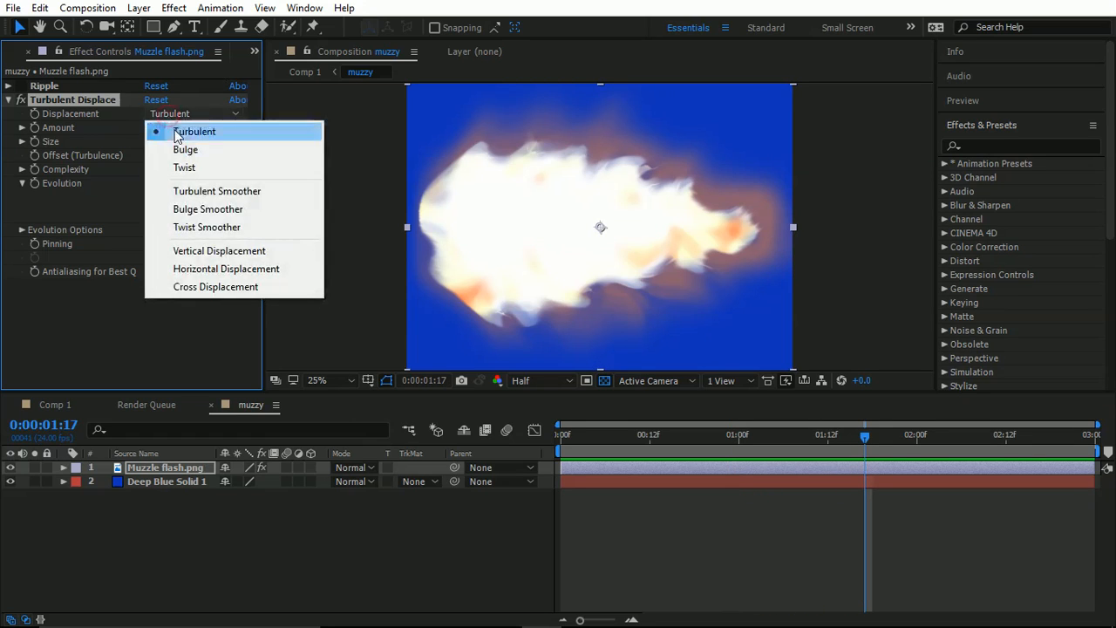
{"action": "left_click", "coordinate": [188, 171]}
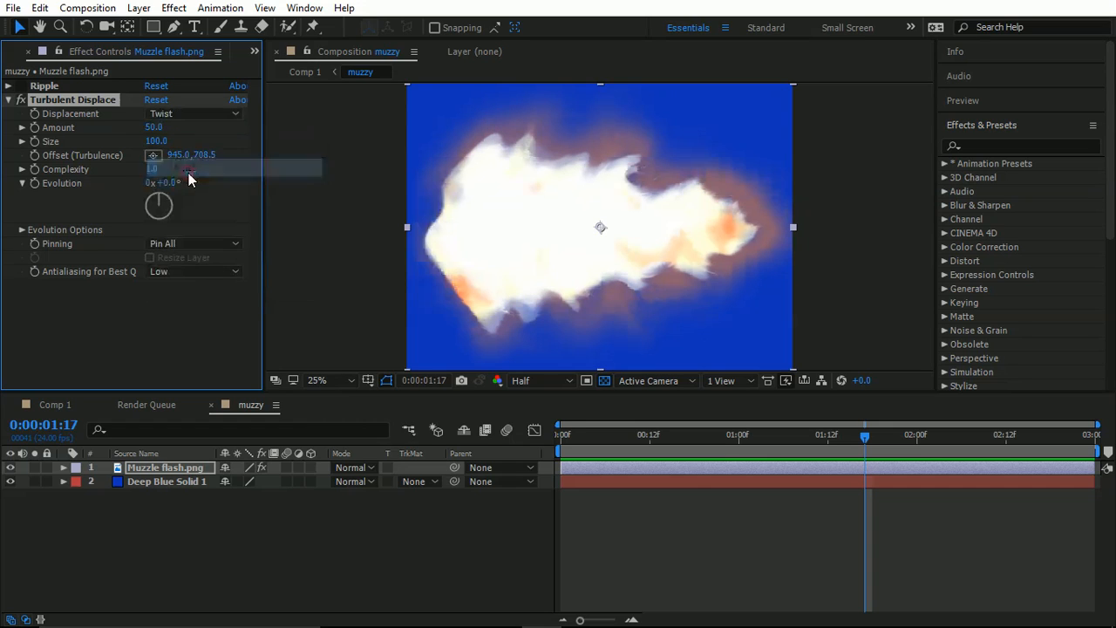
{"action": "left_click", "coordinate": [173, 115]}
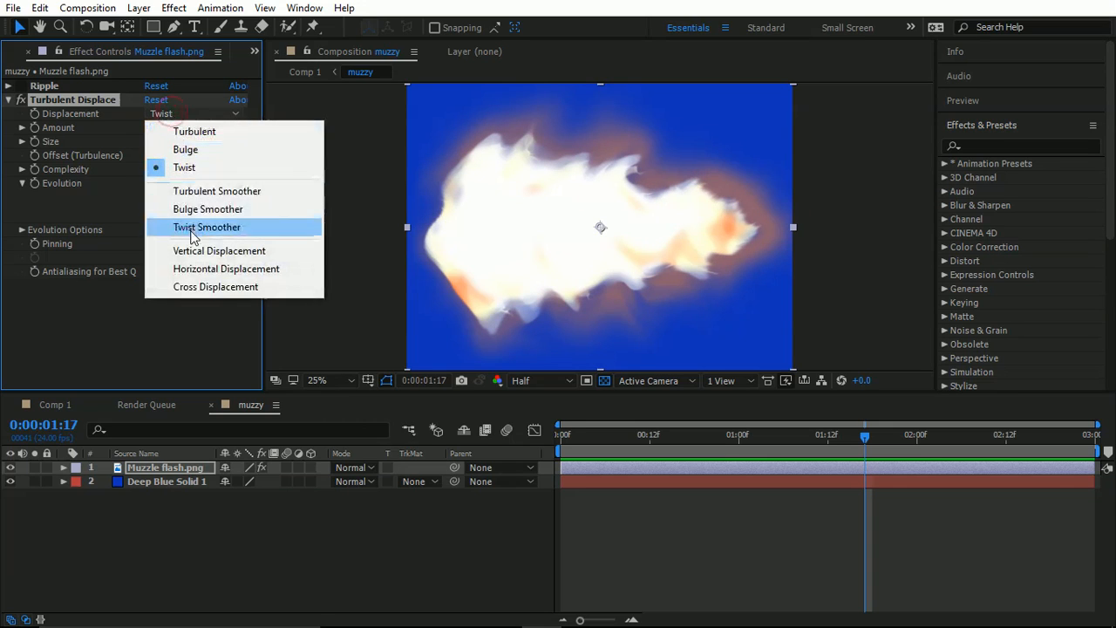
{"action": "left_click", "coordinate": [189, 133]}
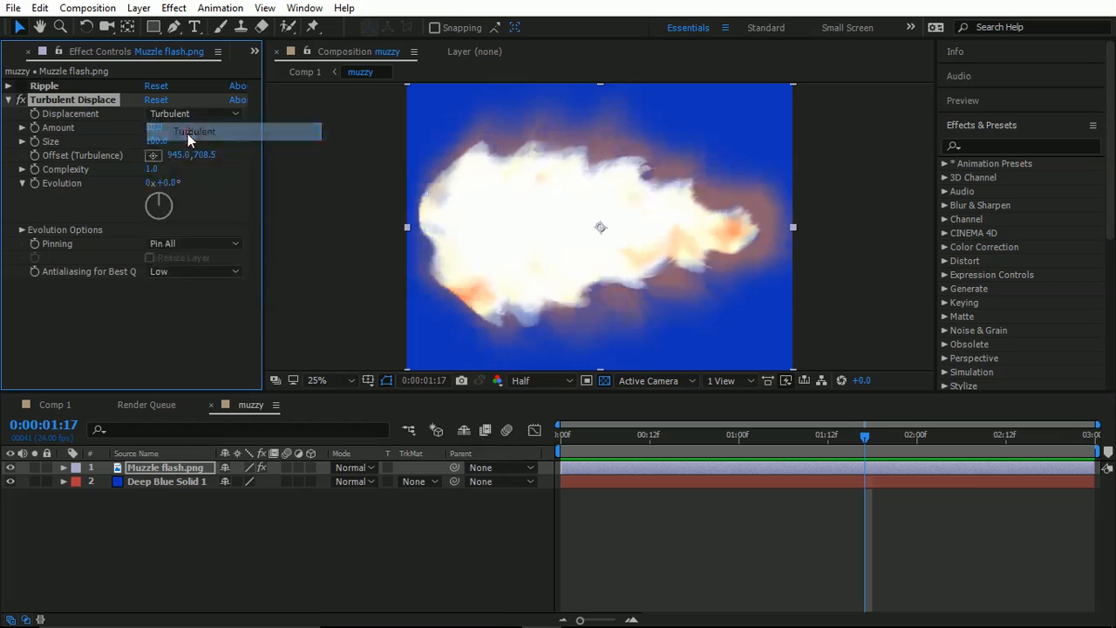
Set the Turbulent Displace amount to 91, size to 111 and complexity to 1.5.
{"action": "left_click_drag", "start_coordinate": [151, 131], "coordinate": [191, 151]}
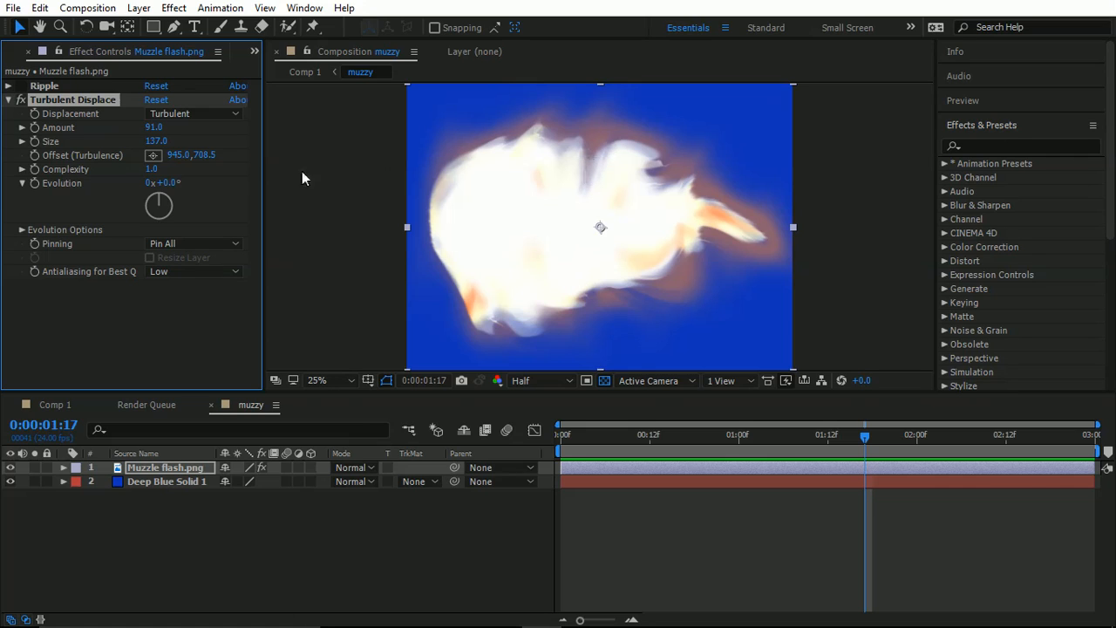
{"action": "left_click", "coordinate": [162, 142]}
{"action": "type", "text": "111"}
{"action": "key", "text": "Return"}
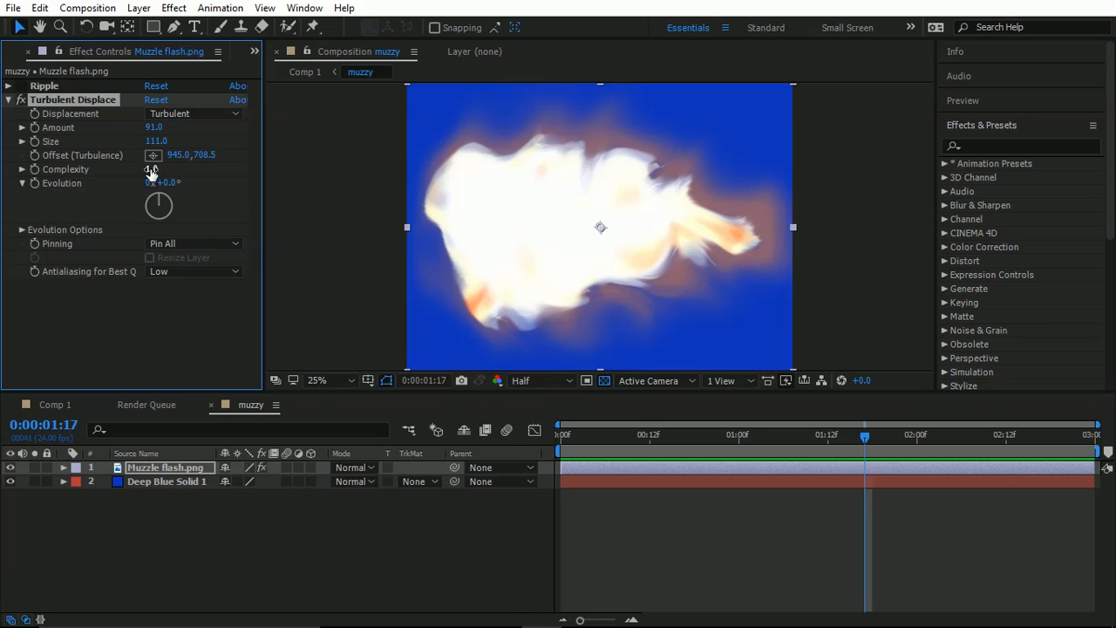
{"action": "left_click_drag", "start_coordinate": [152, 168], "coordinate": [201, 178]}
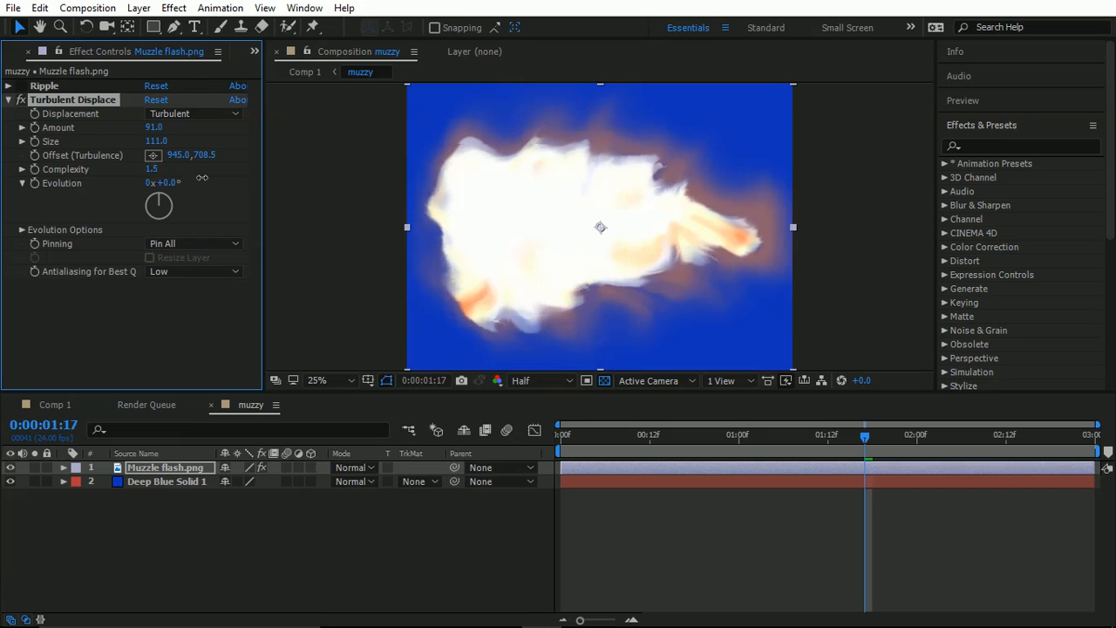
Try a different Evolution angle, undo it, and move the current time to the start of the muzzy composition.
{"action": "left_click_drag", "start_coordinate": [163, 201], "coordinate": [130, 190]}
{"action": "key", "text": "ctrl+z"}
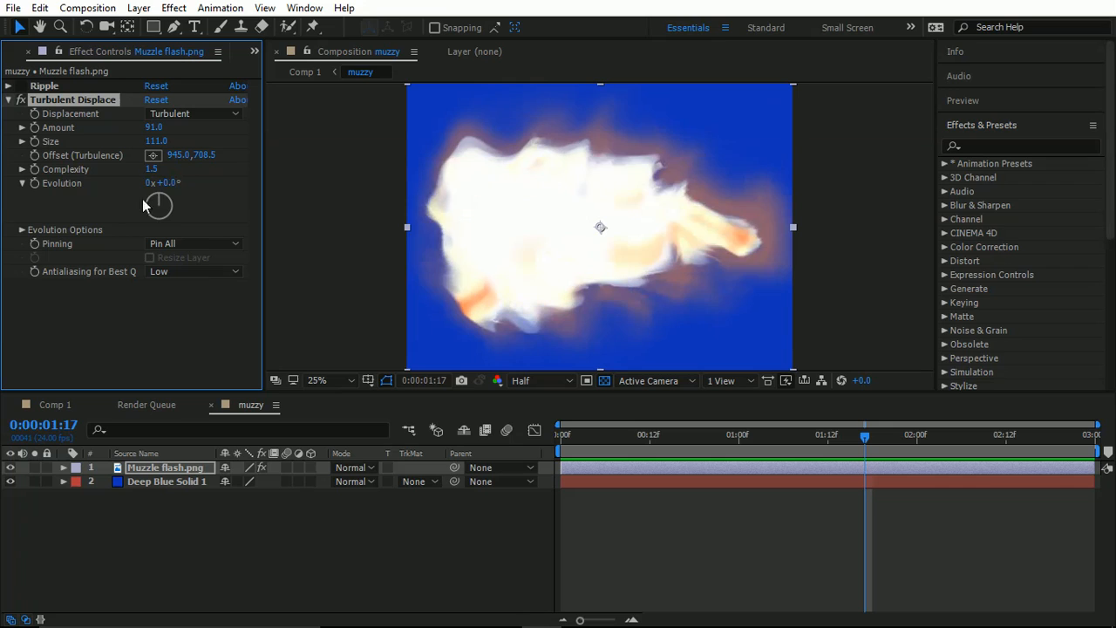
{"action": "left_click_drag", "start_coordinate": [583, 436], "coordinate": [494, 440]}
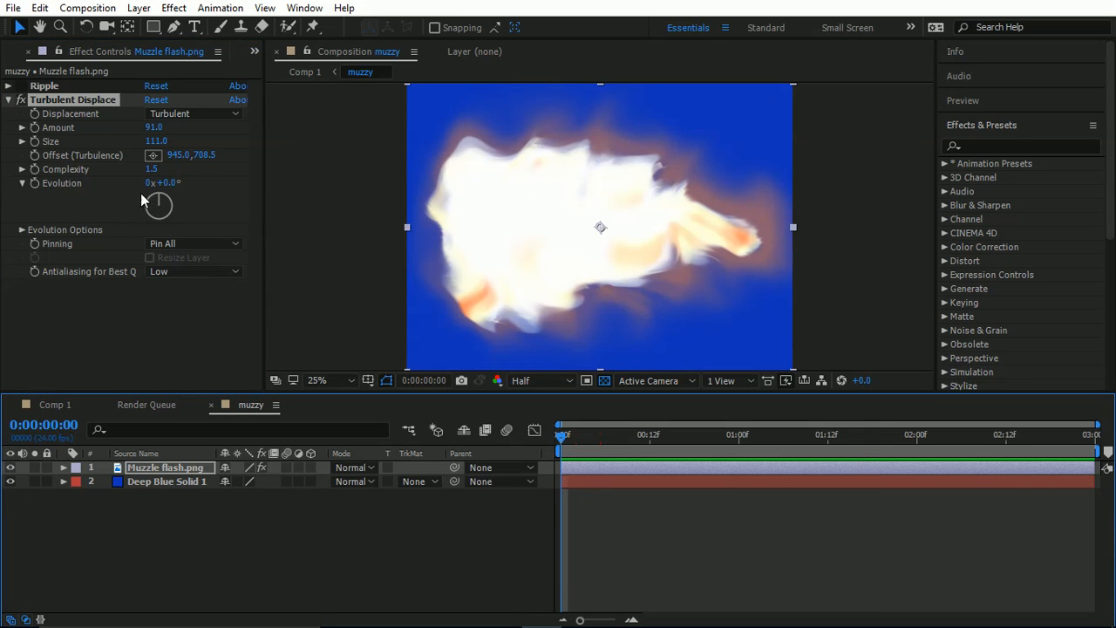
Keyframe the Turbulent Displace Evolution from 0° at the start of the composition to 11x+15° at 0:00:02:23.
{"action": "left_click", "coordinate": [36, 181]}
{"action": "left_click_drag", "start_coordinate": [900, 453], "coordinate": [1090, 440]}
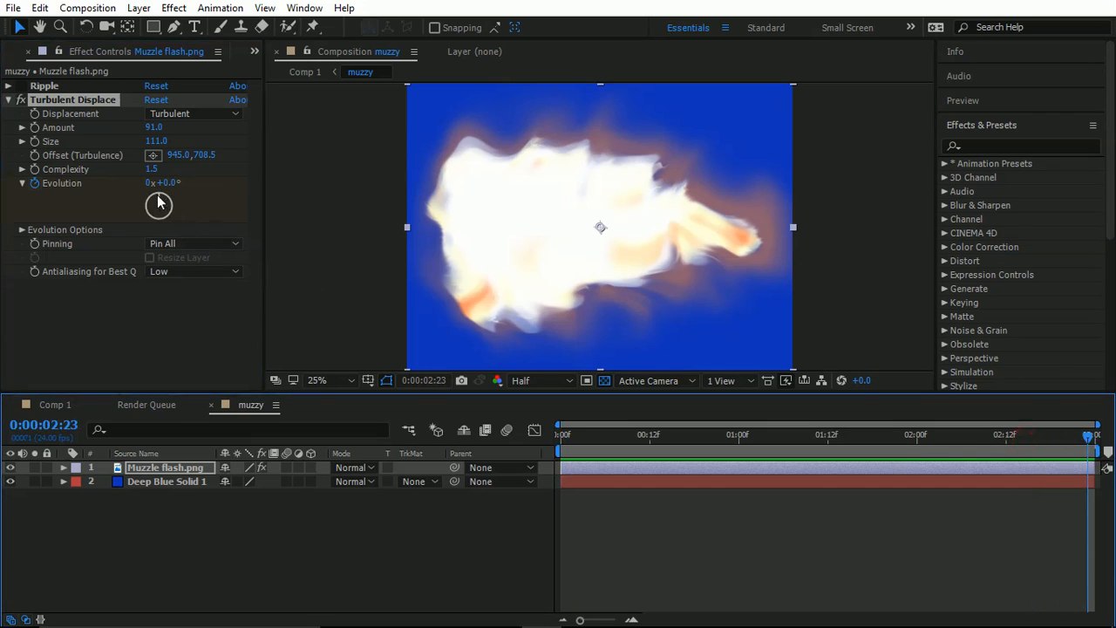
{"action": "left_click", "coordinate": [145, 184]}
{"action": "mouse_move", "coordinate": [162, 204]}
{"action": "left_mouse_down"}
{"action": "mouse_move", "coordinate": [130, 135]}
{"action": "mouse_move", "coordinate": [178, 136]}
{"action": "mouse_move", "coordinate": [146, 191]}
{"action": "left_mouse_up"}
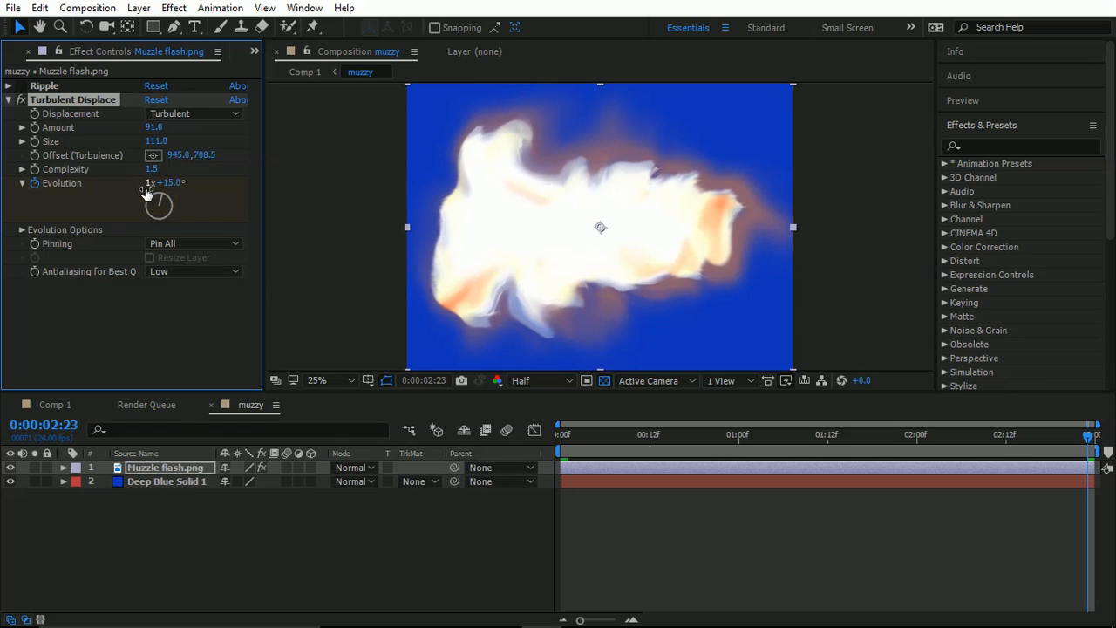
{"action": "left_click", "coordinate": [146, 186]}
{"action": "type", "text": "11"}
{"action": "left_click", "coordinate": [151, 361]}
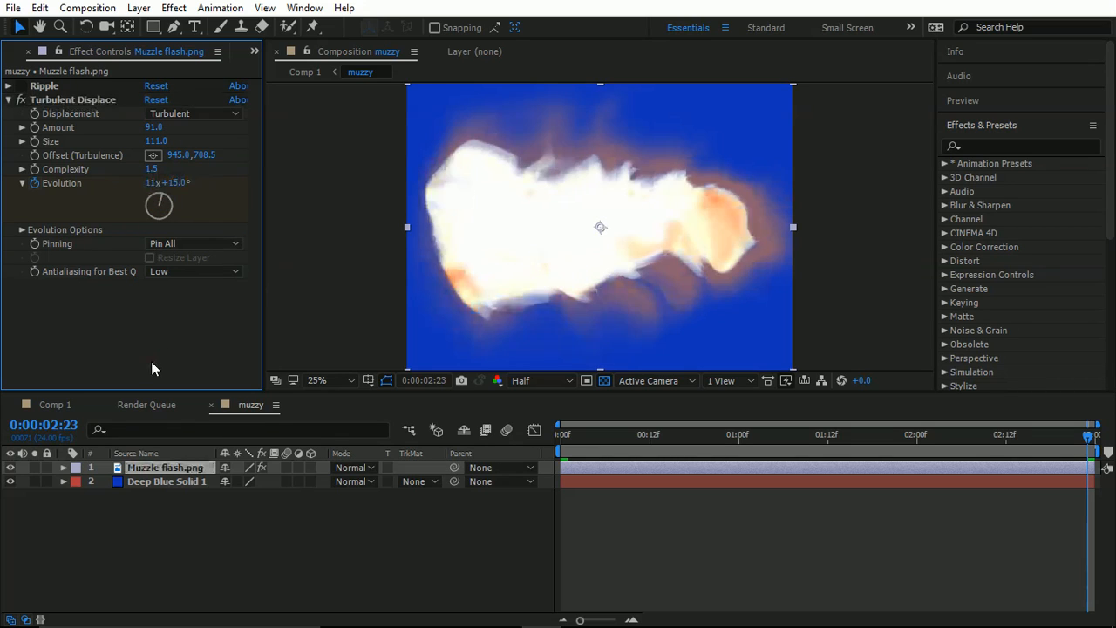
Play the muzzy composition from the start to preview the Evolution animation.
{"action": "left_click", "coordinate": [567, 441]}
{"action": "key", "text": "space"}
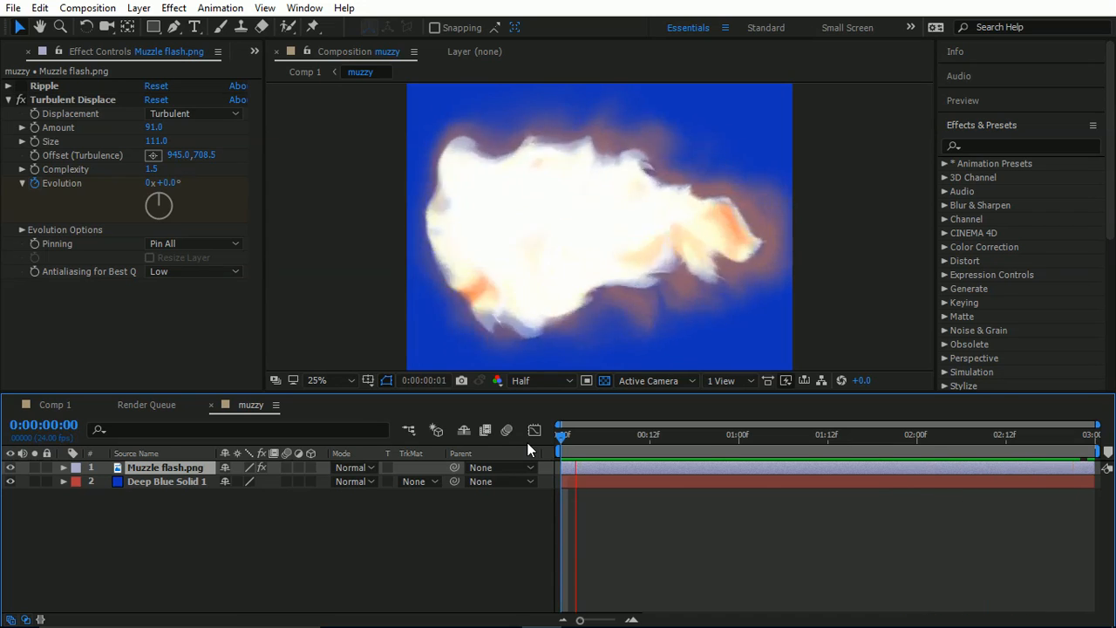
{"action": "key", "text": "space"}
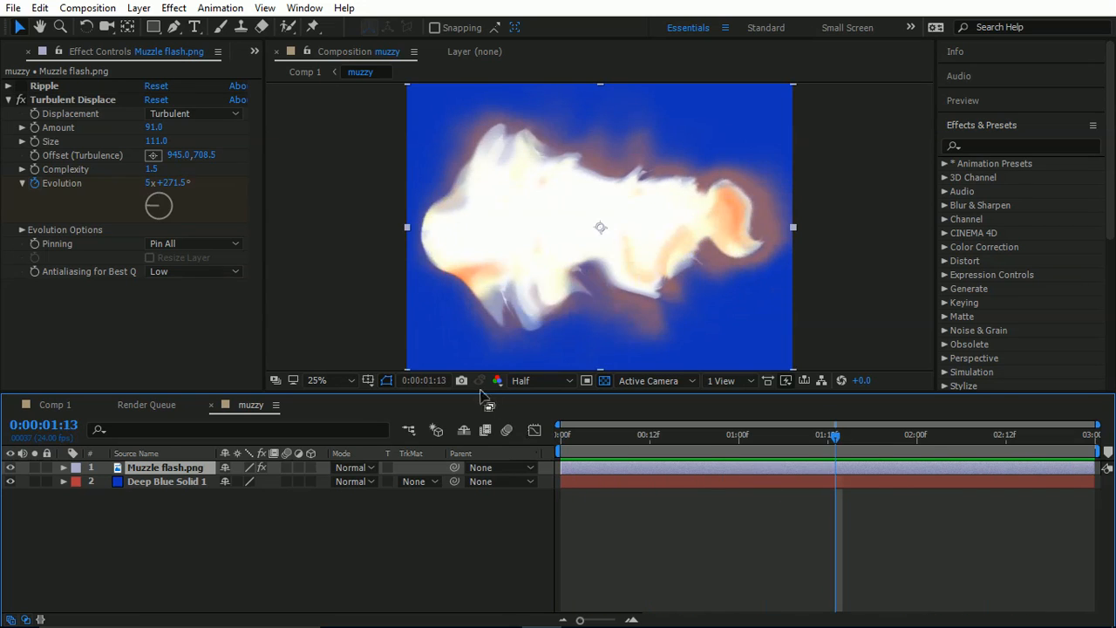
Re-enable the Ripple effect and preview it combined with Turbulent Displace from the start.
{"action": "left_click", "coordinate": [21, 85]}
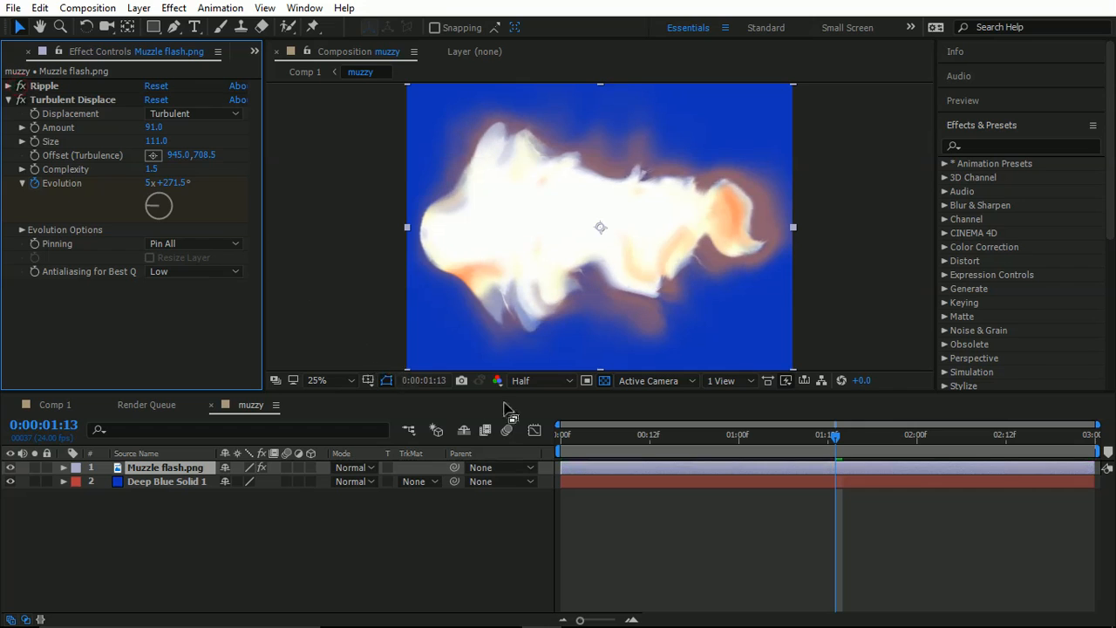
{"action": "left_click", "coordinate": [560, 434]}
{"action": "key", "text": "space"}
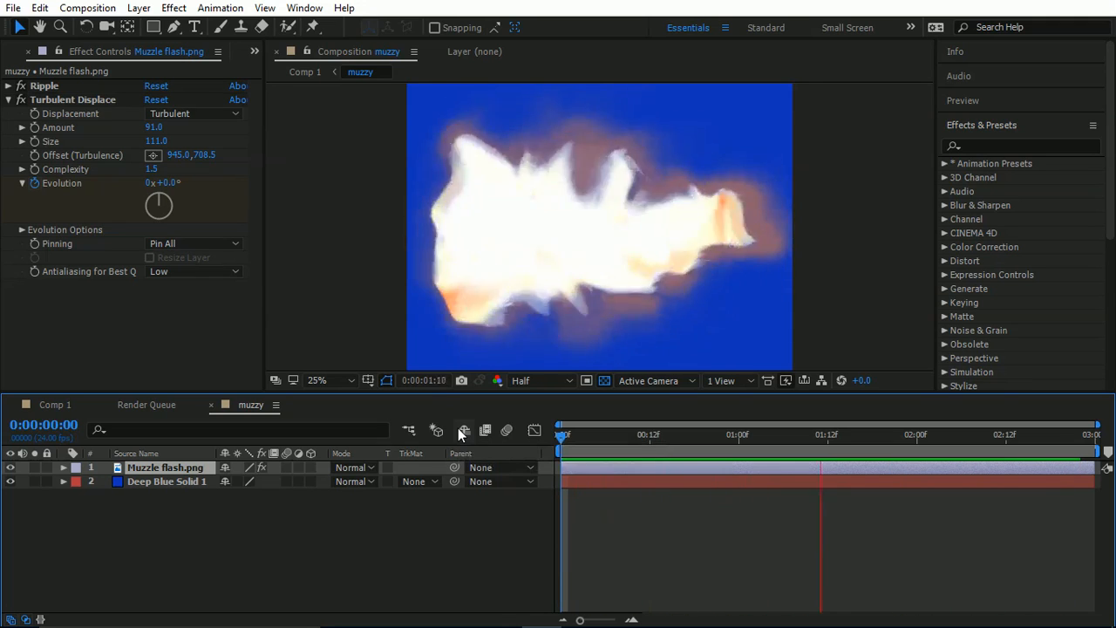
{"action": "key", "text": "space"}
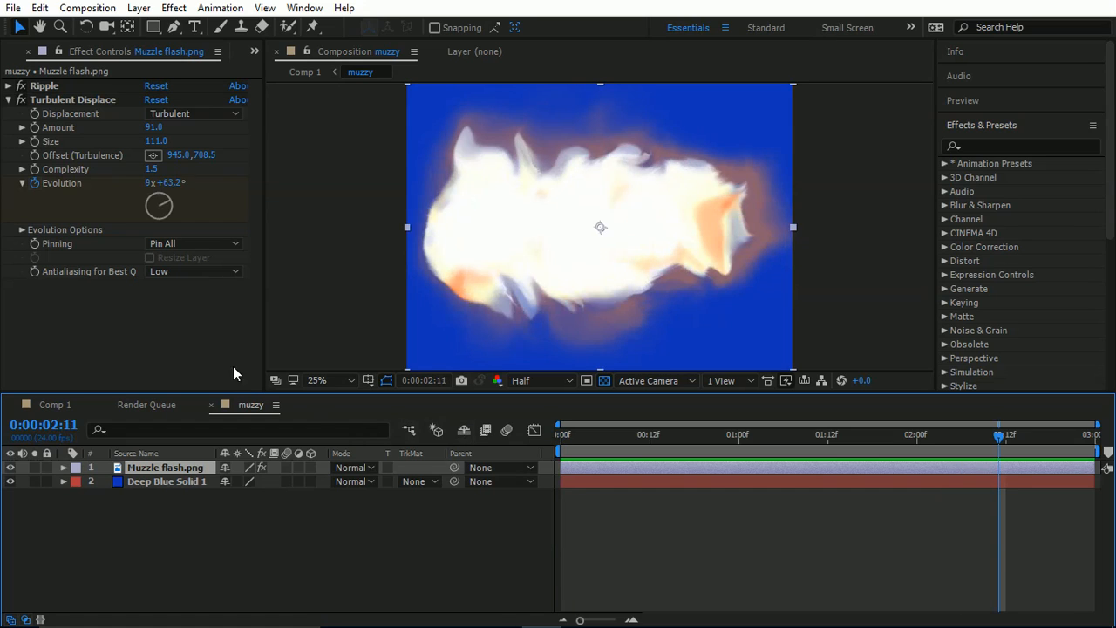
Disable the Ripple and Turbulent Displace effects and apply Wave Warp to the Muzzle flash.png layer.
{"action": "left_click", "coordinate": [17, 98]}
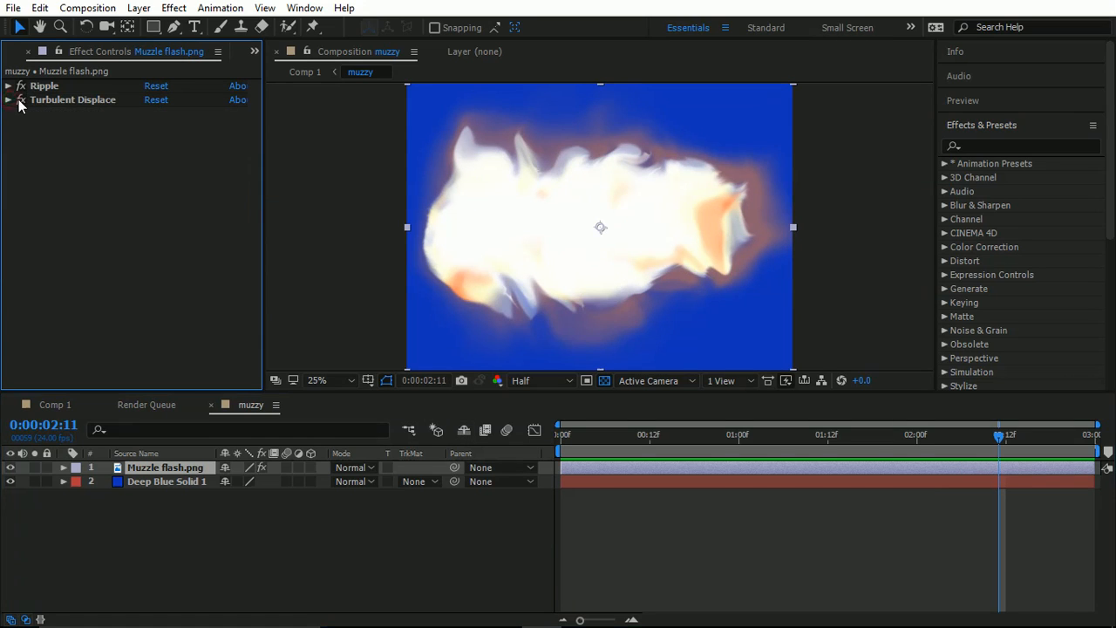
{"action": "left_click", "coordinate": [19, 86]}
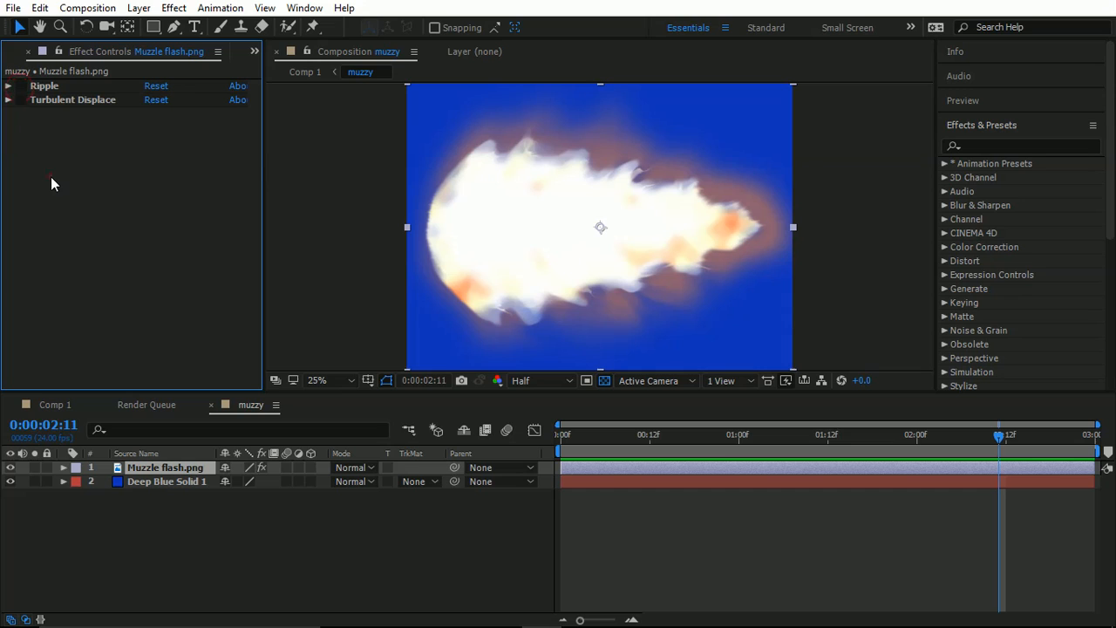
{"action": "left_click", "coordinate": [174, 8]}
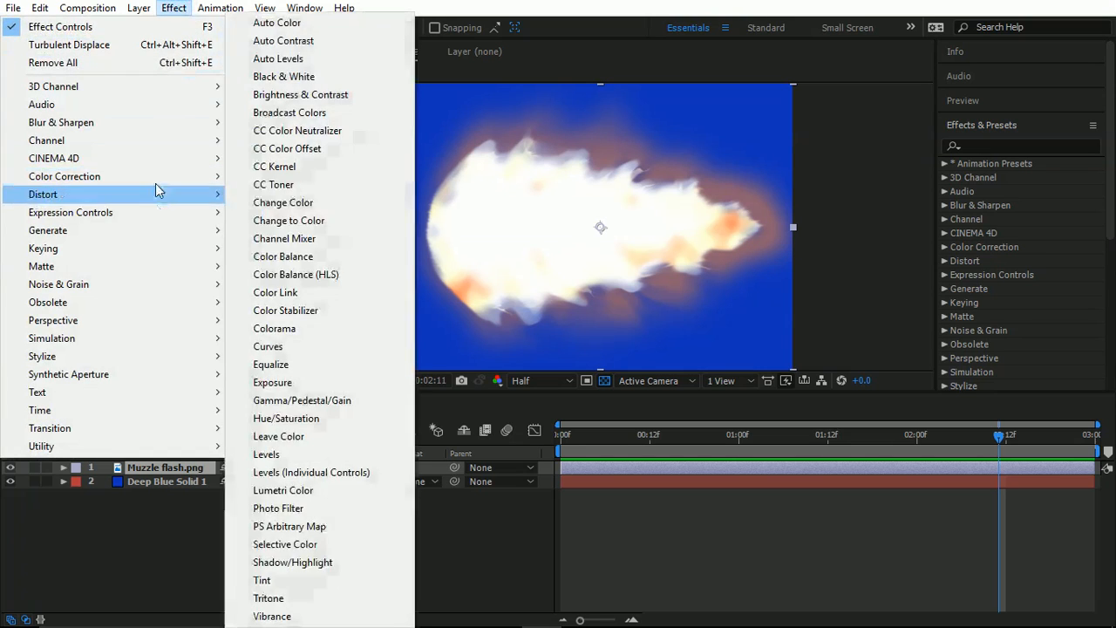
{"action": "mouse_move", "coordinate": [164, 197]}
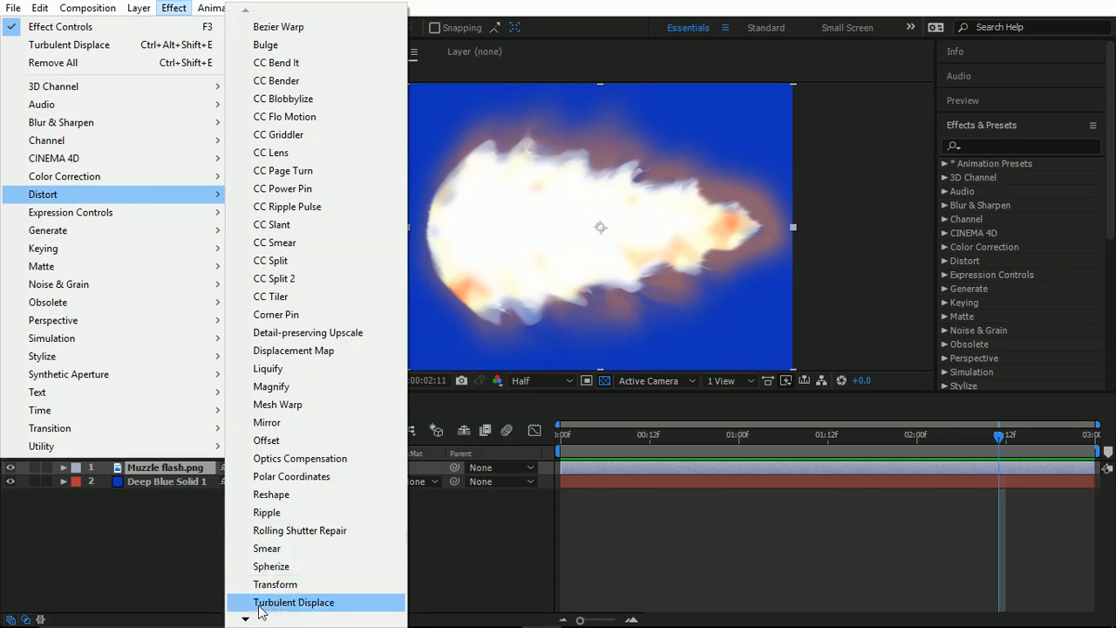
{"action": "mouse_move", "coordinate": [247, 617]}
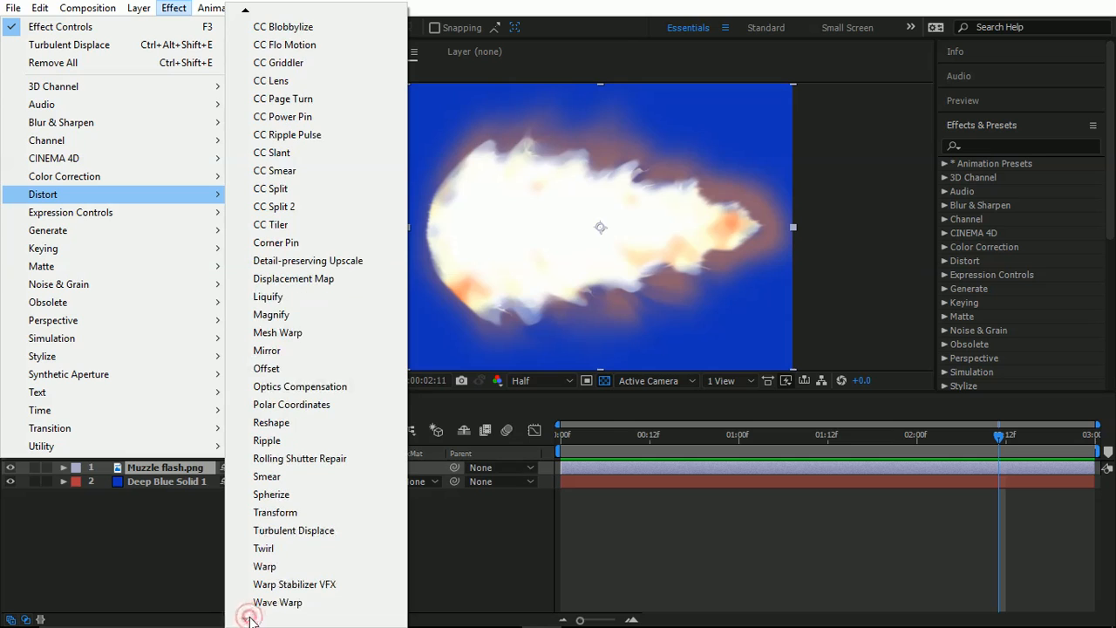
{"action": "left_click", "coordinate": [261, 600]}
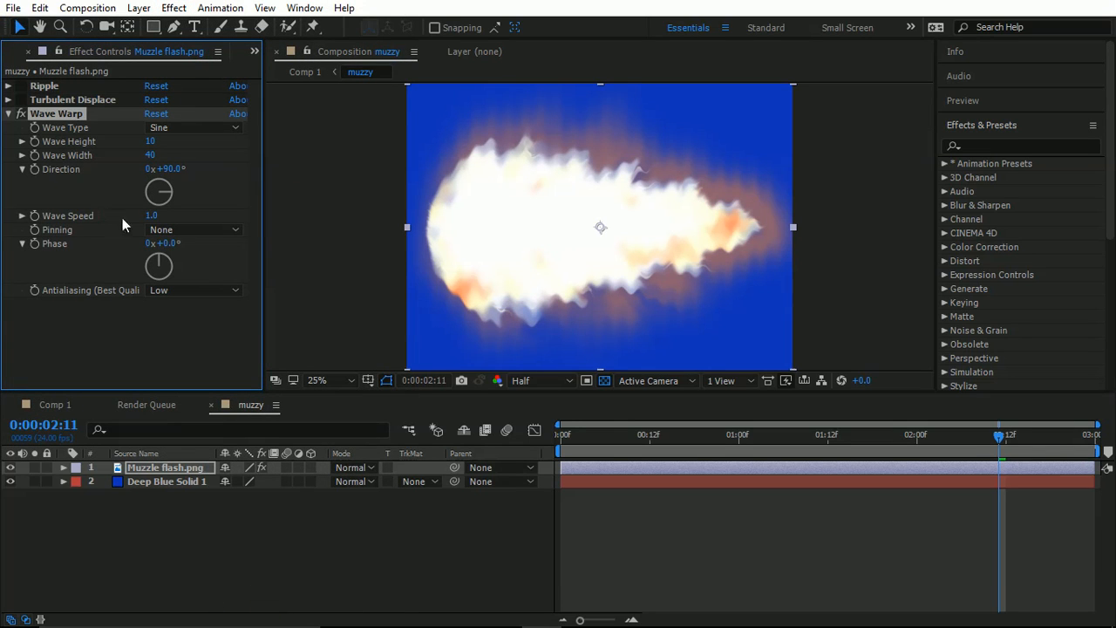
Set the Wave Warp height to 9, width to 44 and speed to 1.6, and preview the result.
{"action": "left_click_drag", "start_coordinate": [617, 434], "coordinate": [731, 464]}
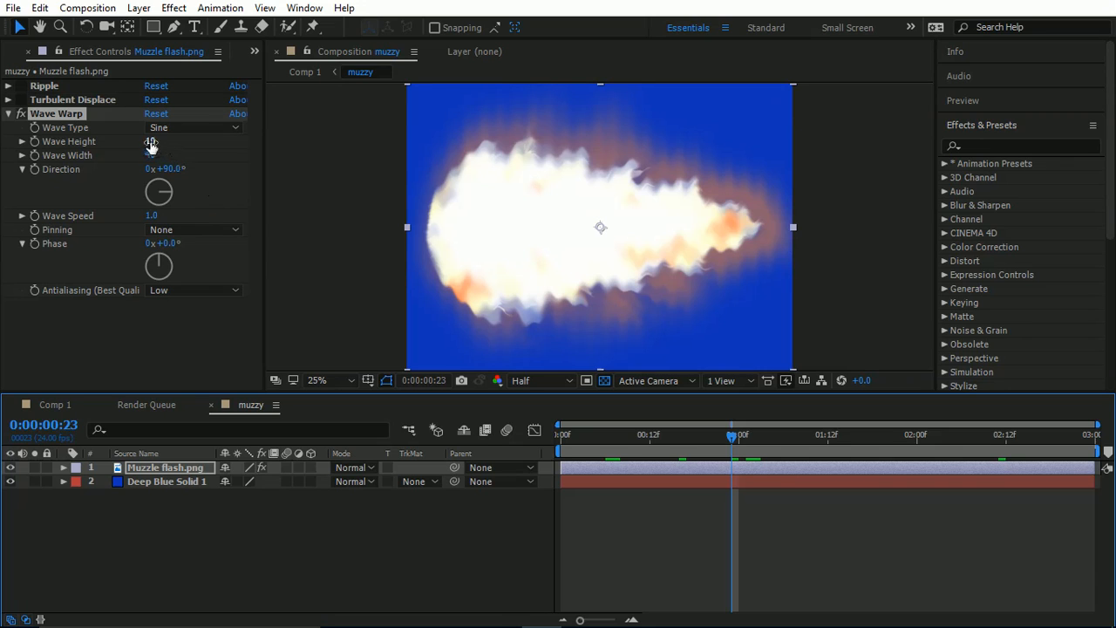
{"action": "mouse_move", "coordinate": [150, 146]}
{"action": "left_mouse_down"}
{"action": "mouse_move", "coordinate": [237, 153]}
{"action": "mouse_move", "coordinate": [129, 148]}
{"action": "mouse_move", "coordinate": [188, 160]}
{"action": "mouse_move", "coordinate": [149, 140]}
{"action": "left_mouse_up"}
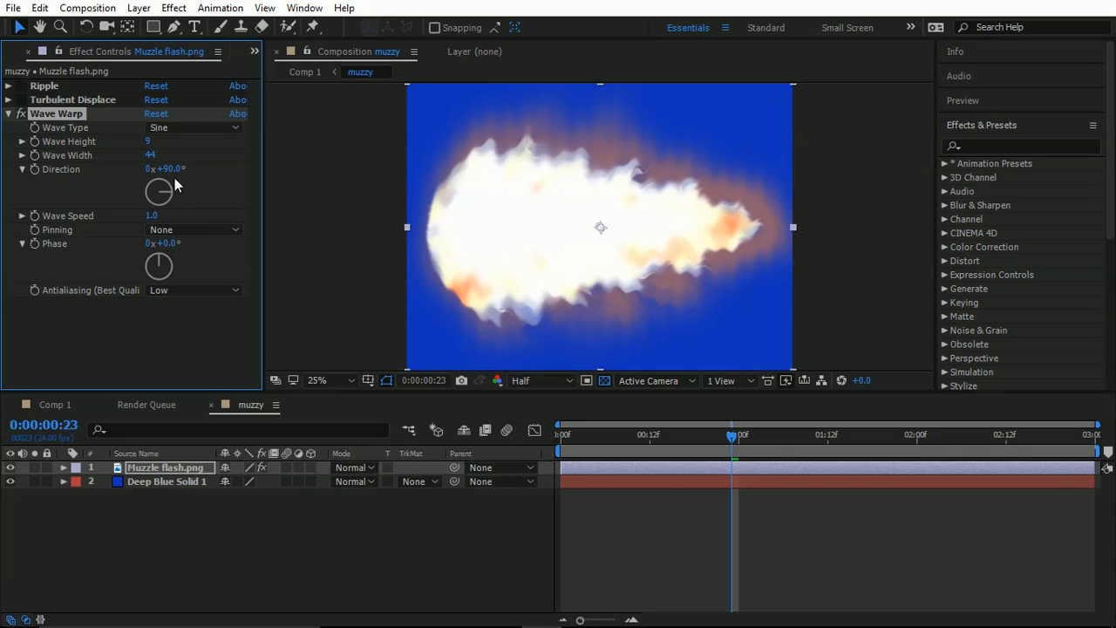
{"action": "left_click_drag", "start_coordinate": [148, 218], "coordinate": [195, 218]}
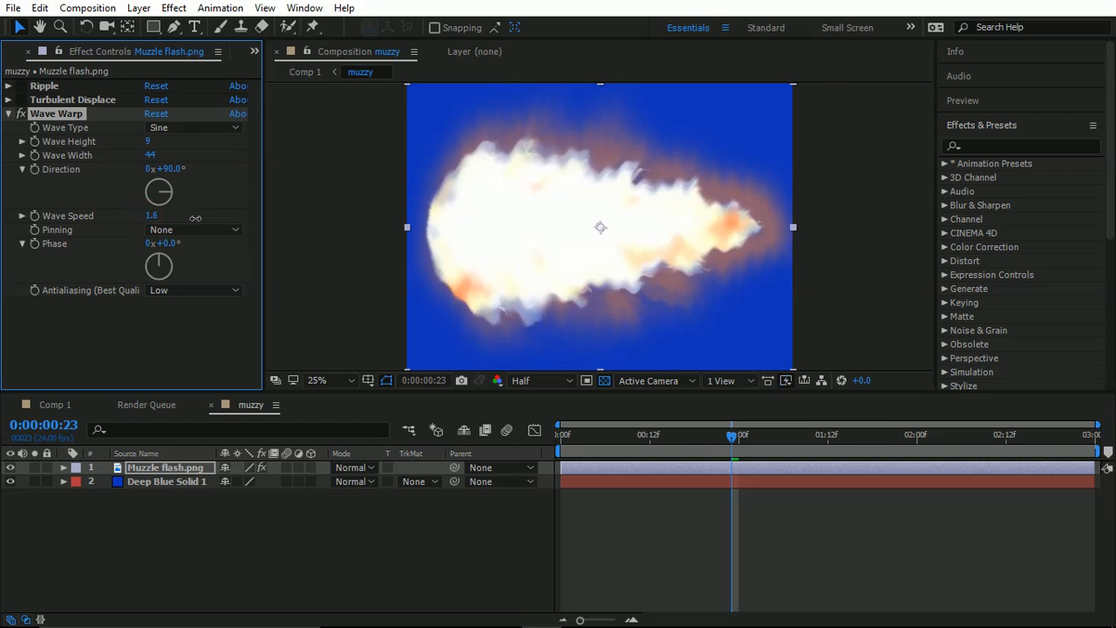
{"action": "key", "text": "space"}
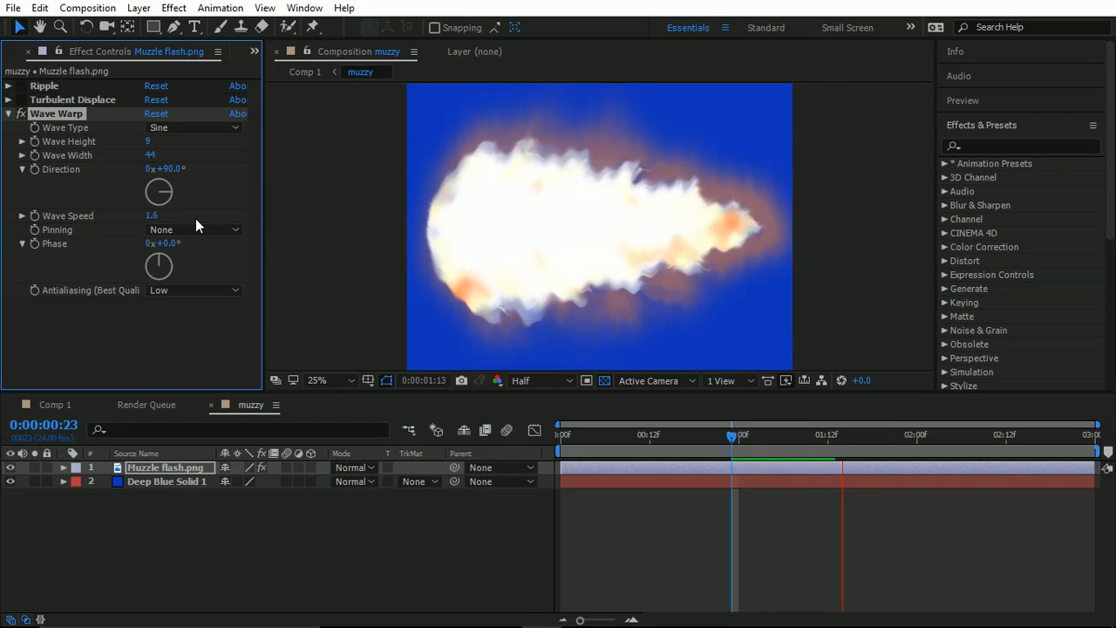
{"action": "key", "text": "space"}
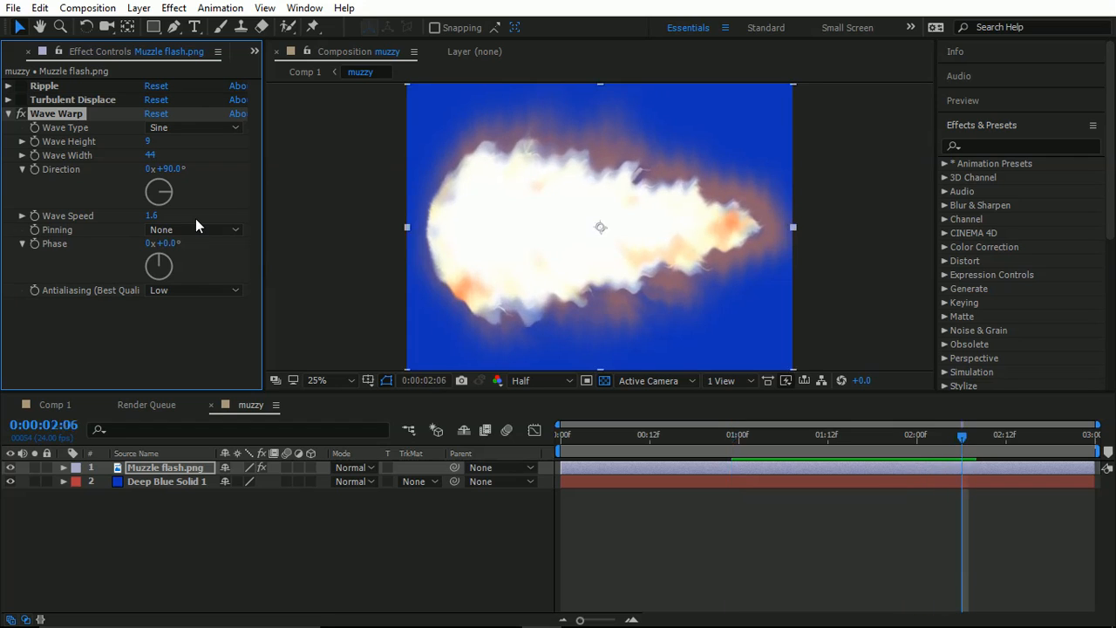
Disable Wave Warp and apply the Wiggle - gelatin animation preset to the Muzzle flash.png layer.
{"action": "left_click", "coordinate": [10, 116]}
{"action": "left_click", "coordinate": [82, 211]}
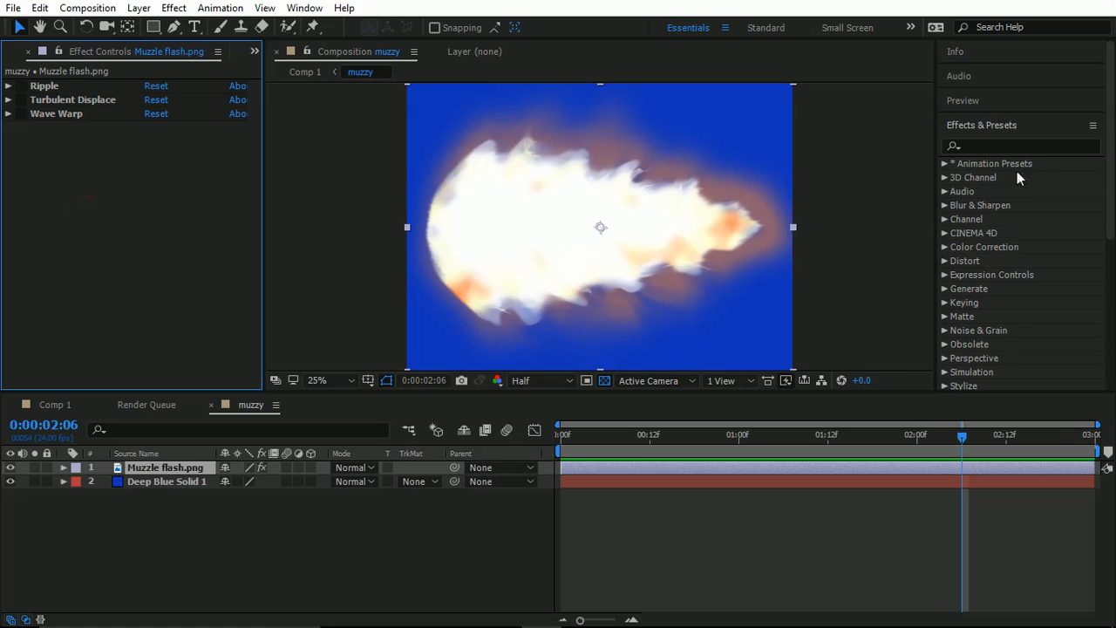
{"action": "left_click", "coordinate": [1026, 144]}
{"action": "type", "text": "gelat"}
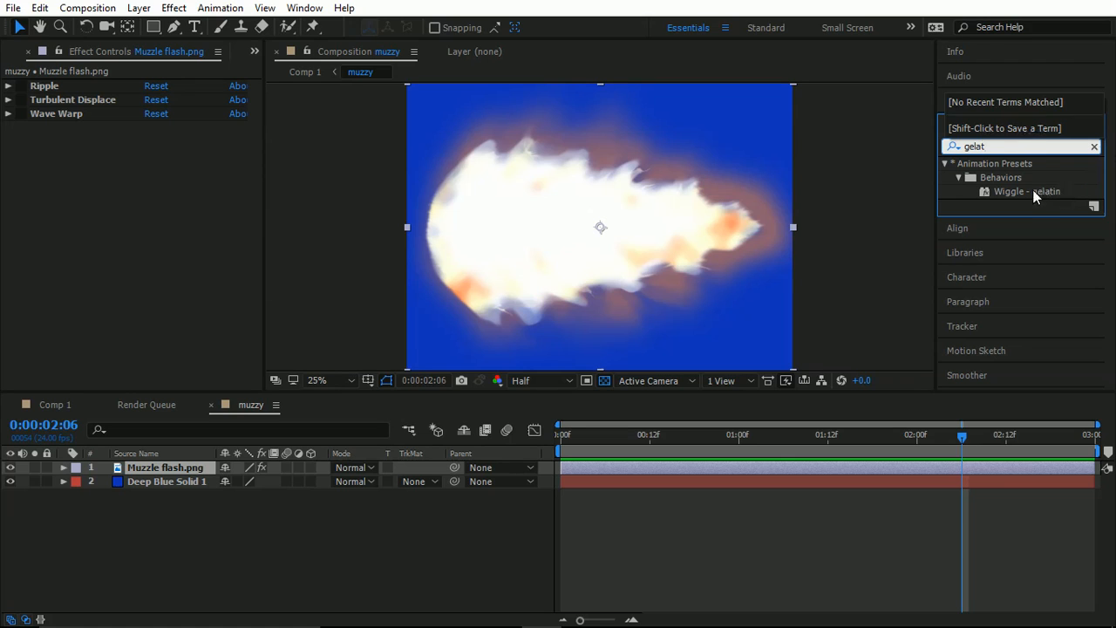
{"action": "left_click", "coordinate": [1033, 191]}
{"action": "left_click_drag", "start_coordinate": [1015, 191], "coordinate": [547, 201]}
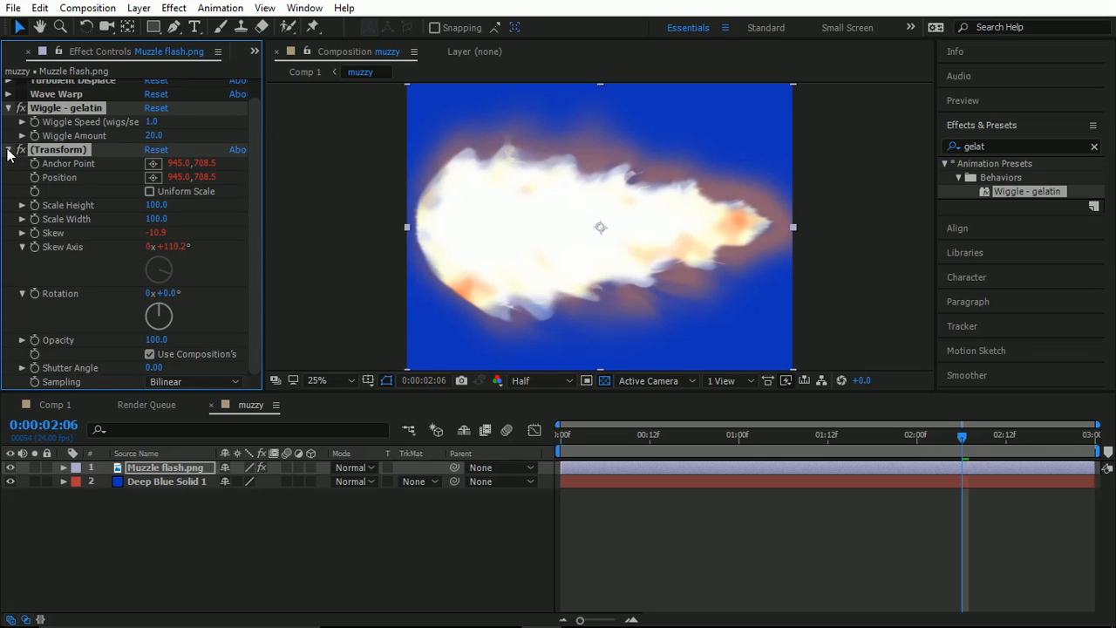
Collapse the preset's Transform settings and preview the gelatin wiggle motion.
{"action": "left_click", "coordinate": [9, 153]}
{"action": "key", "text": "space"}
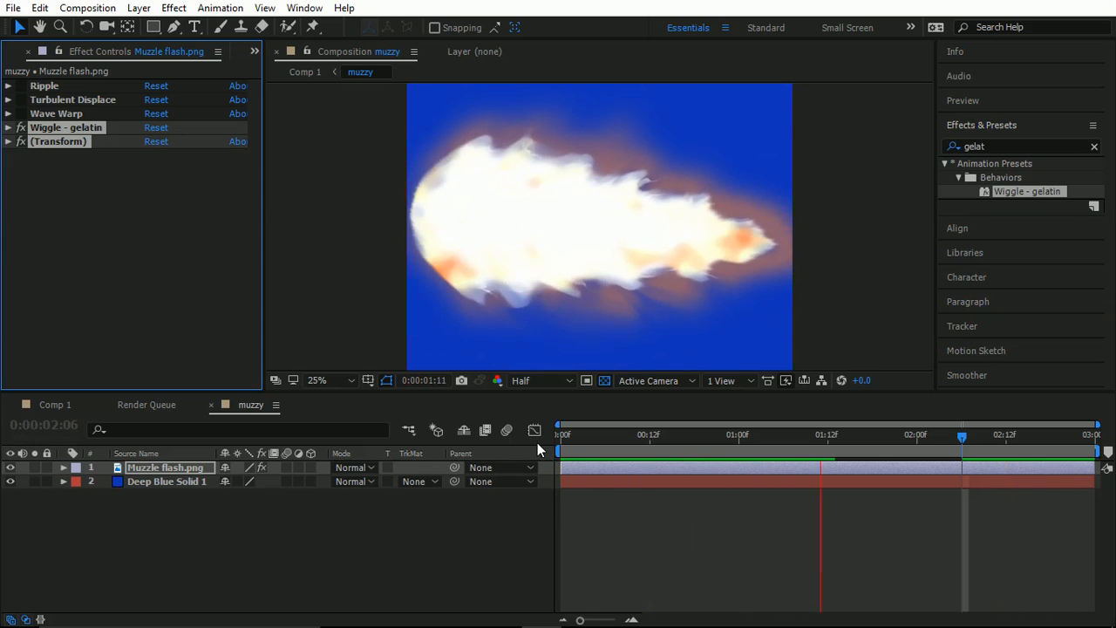
{"action": "key", "text": "space"}
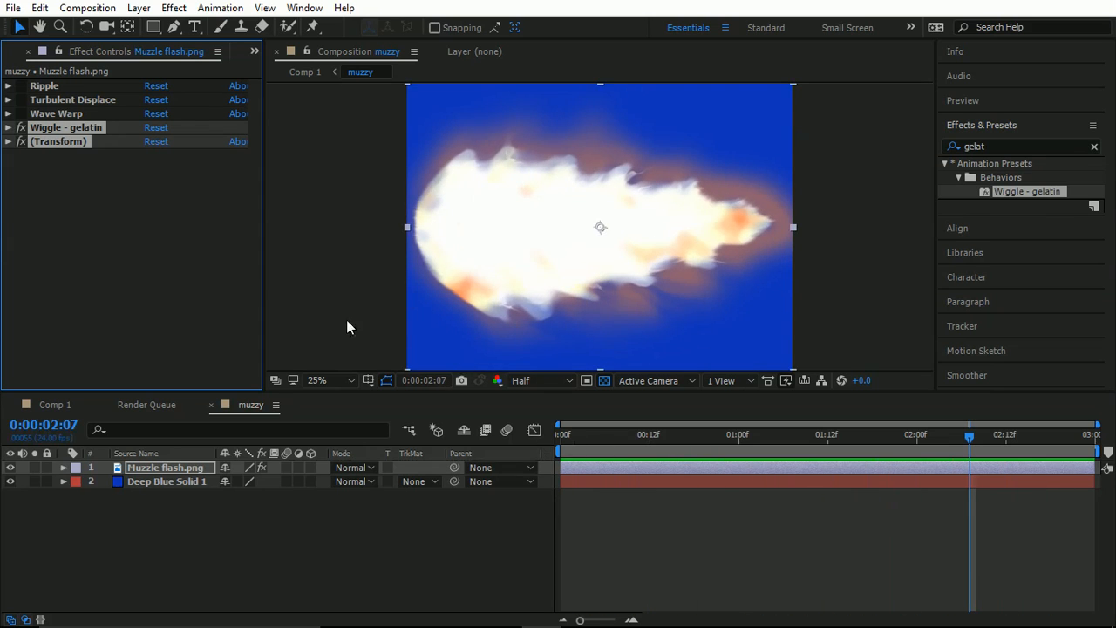
Set the Wiggle - gelatin amount to 8.2 and play back the muzzy composition.
{"action": "left_click", "coordinate": [38, 186]}
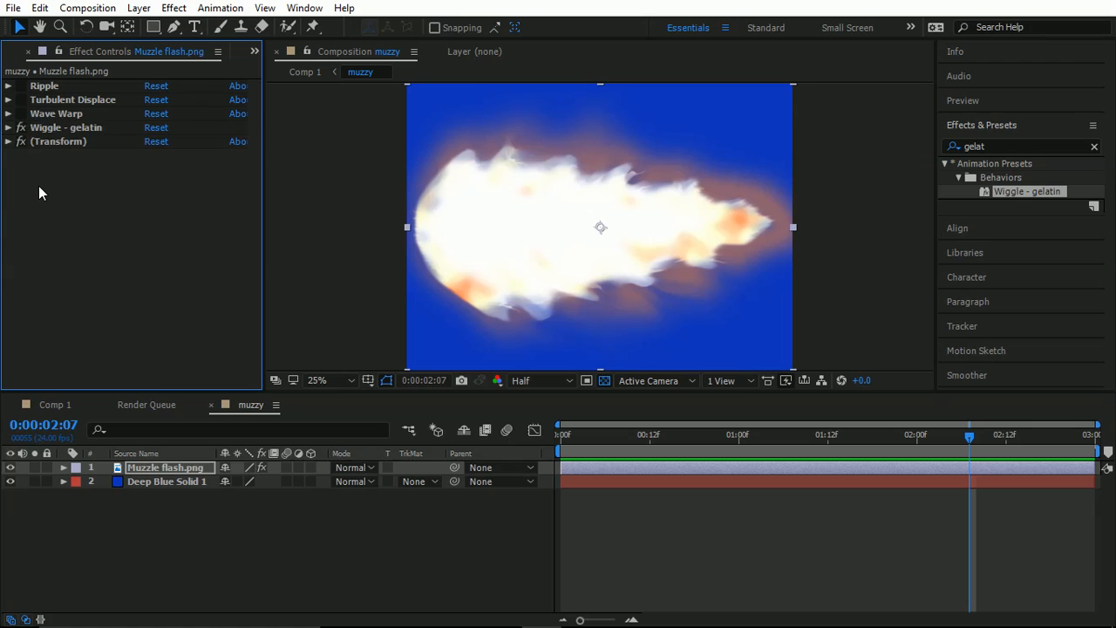
{"action": "left_click", "coordinate": [8, 128]}
{"action": "left_click_drag", "start_coordinate": [153, 158], "coordinate": [59, 159]}
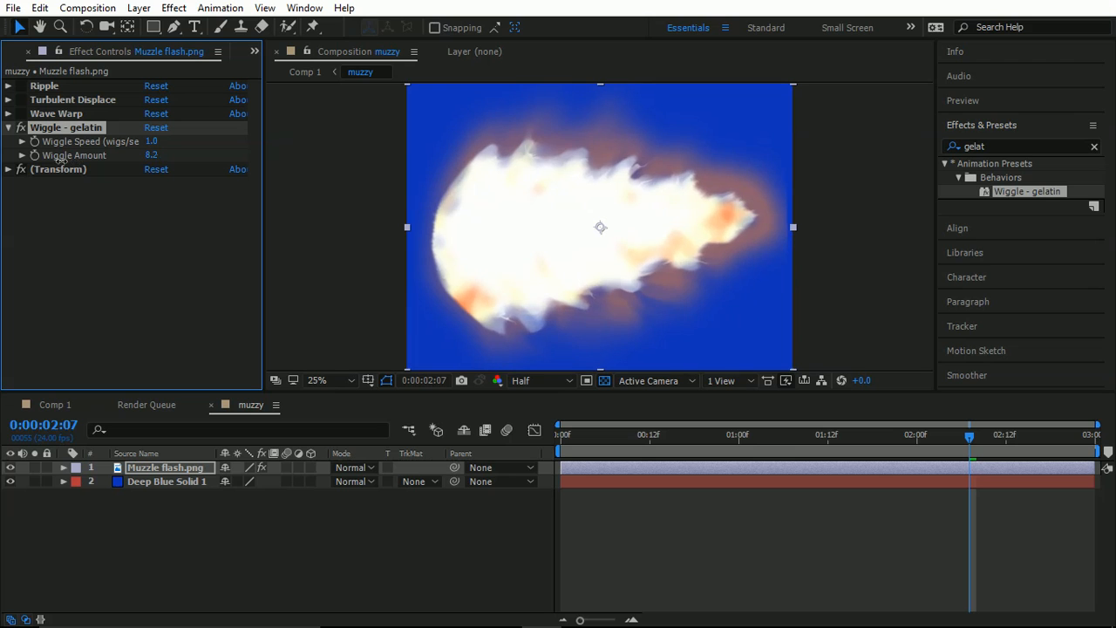
{"action": "key", "text": "space"}
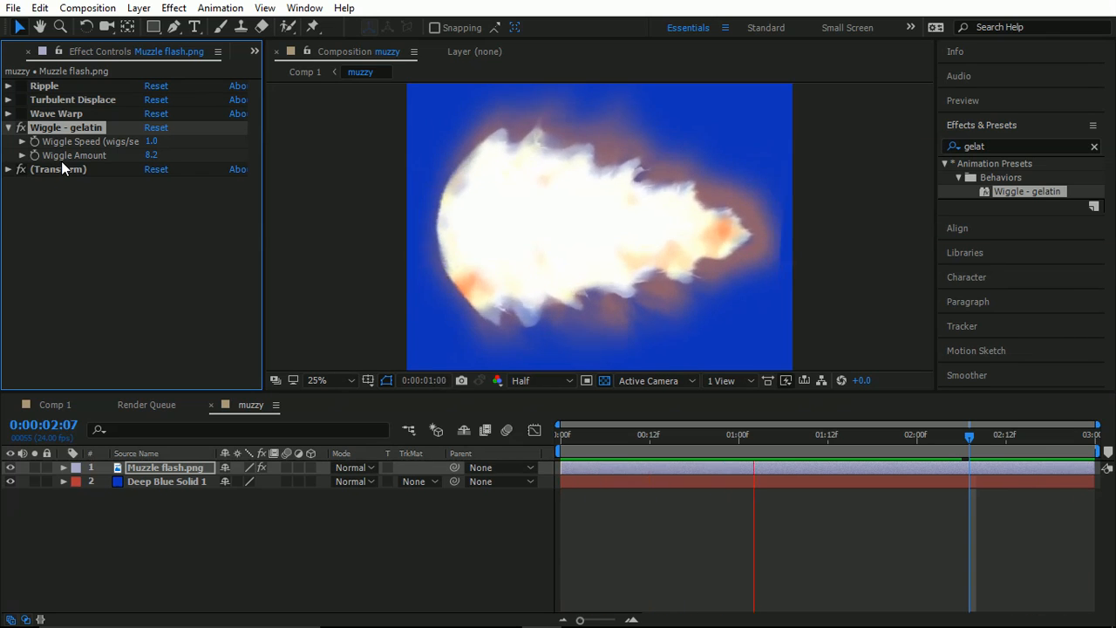
{"action": "key", "text": "space"}
Enlarge the muzzy composition to 2086 × 1564 px with its aspect ratio locked.
{"action": "key", "text": "ctrl+k"}
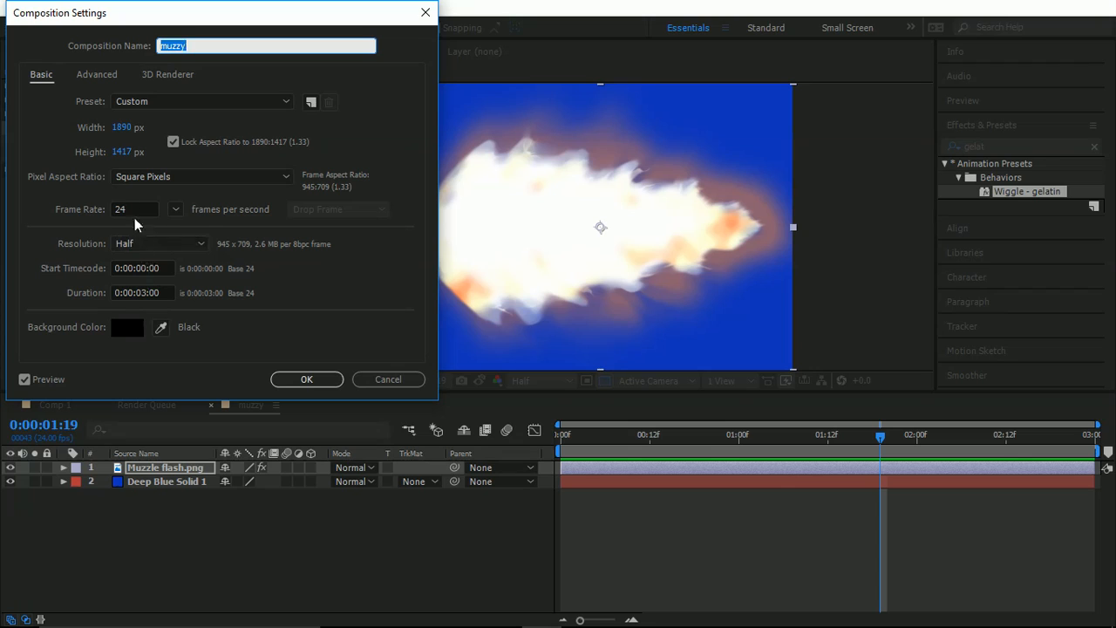
{"action": "left_click_drag", "start_coordinate": [123, 129], "coordinate": [329, 304]}
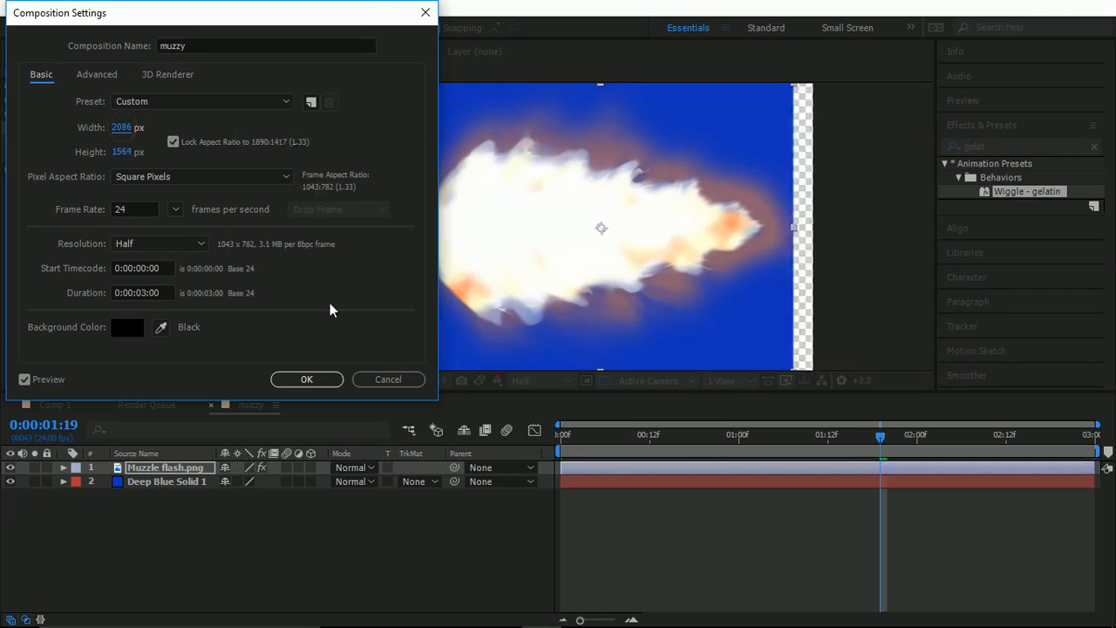
{"action": "left_click", "coordinate": [296, 378]}
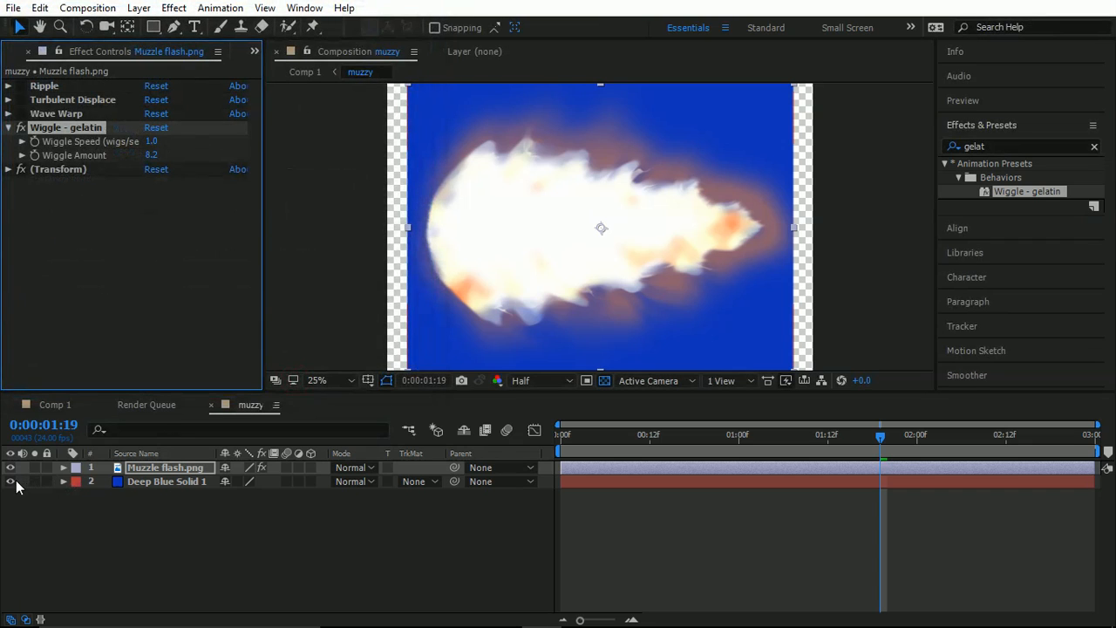
Hide the Deep Blue Solid 1 layer and preview the particle effect in Comp 1 from the start.
{"action": "left_click", "coordinate": [11, 481]}
{"action": "left_click", "coordinate": [58, 403]}
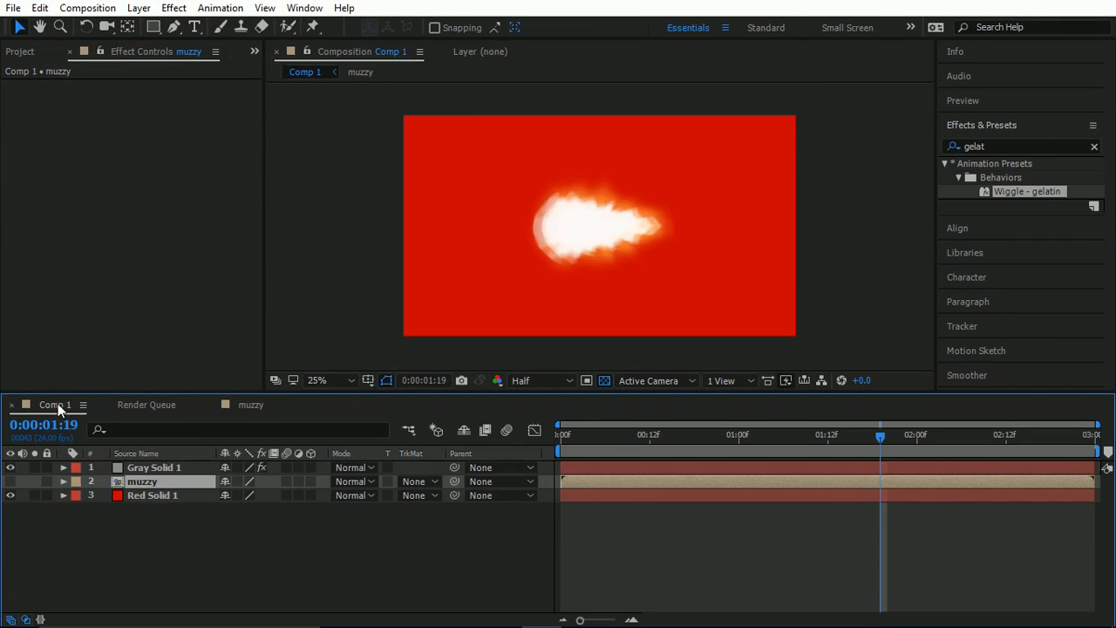
{"action": "left_click_drag", "start_coordinate": [592, 439], "coordinate": [472, 430]}
{"action": "key", "text": "space"}
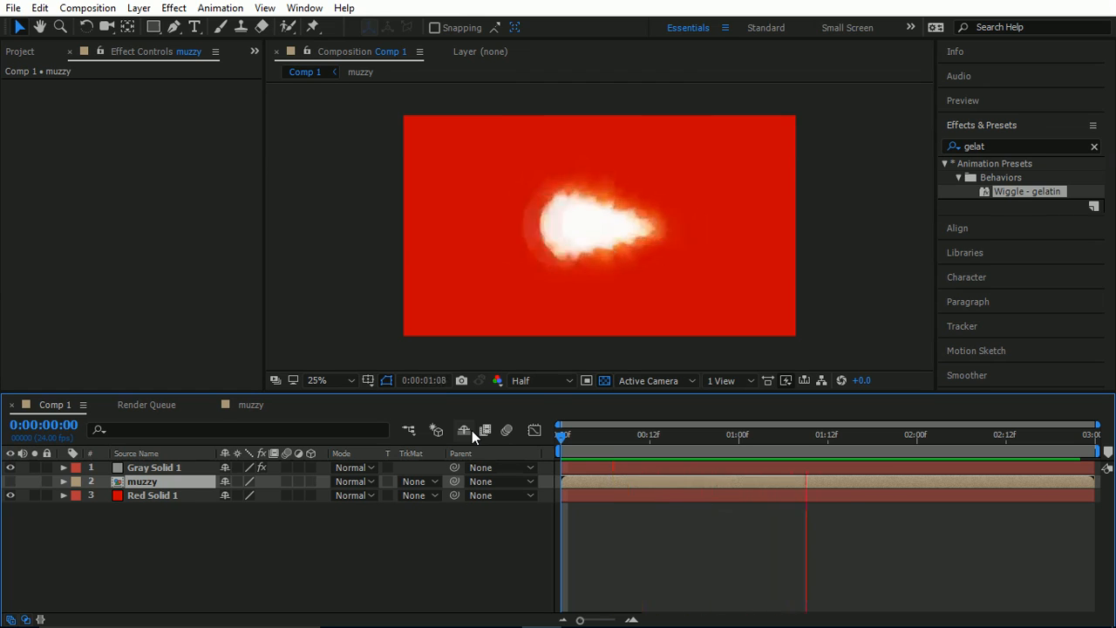
{"action": "key", "text": "space"}
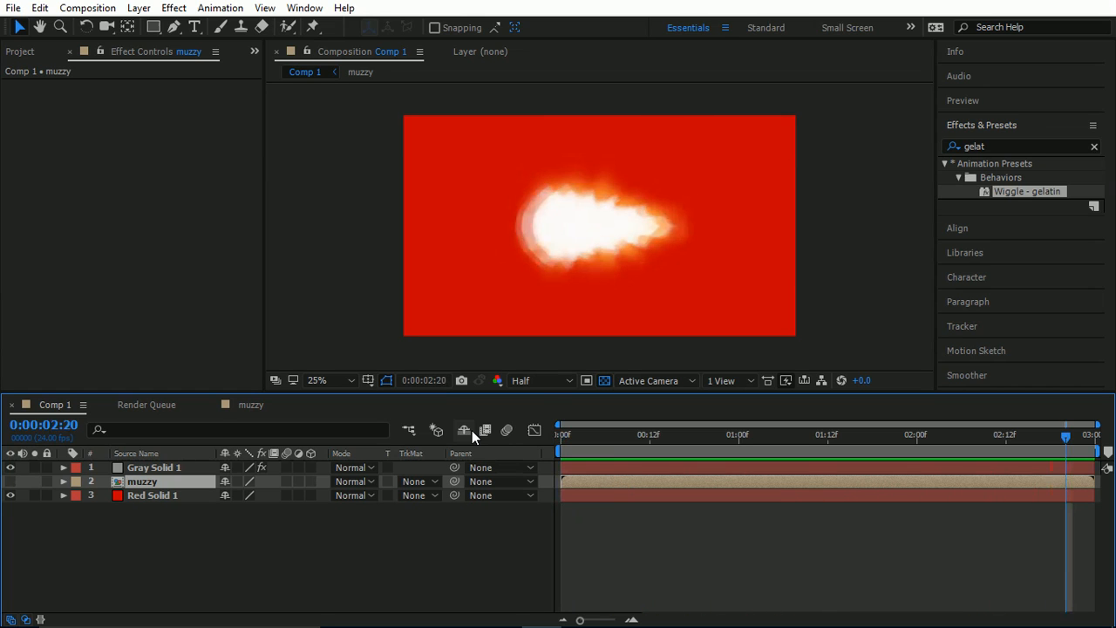
Set the CC Particle World Birth Rate on Gray Solid 1 to 0.4 and Longevity to 0.15, previewing between adjustments.
{"action": "left_click", "coordinate": [151, 471]}
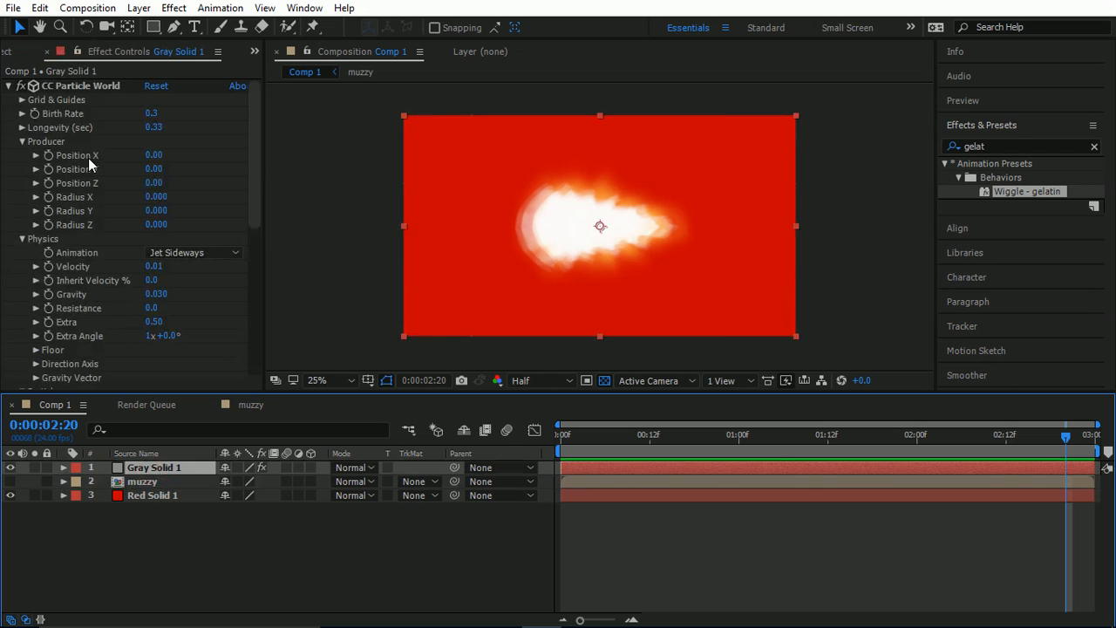
{"action": "left_click_drag", "start_coordinate": [152, 115], "coordinate": [150, 128]}
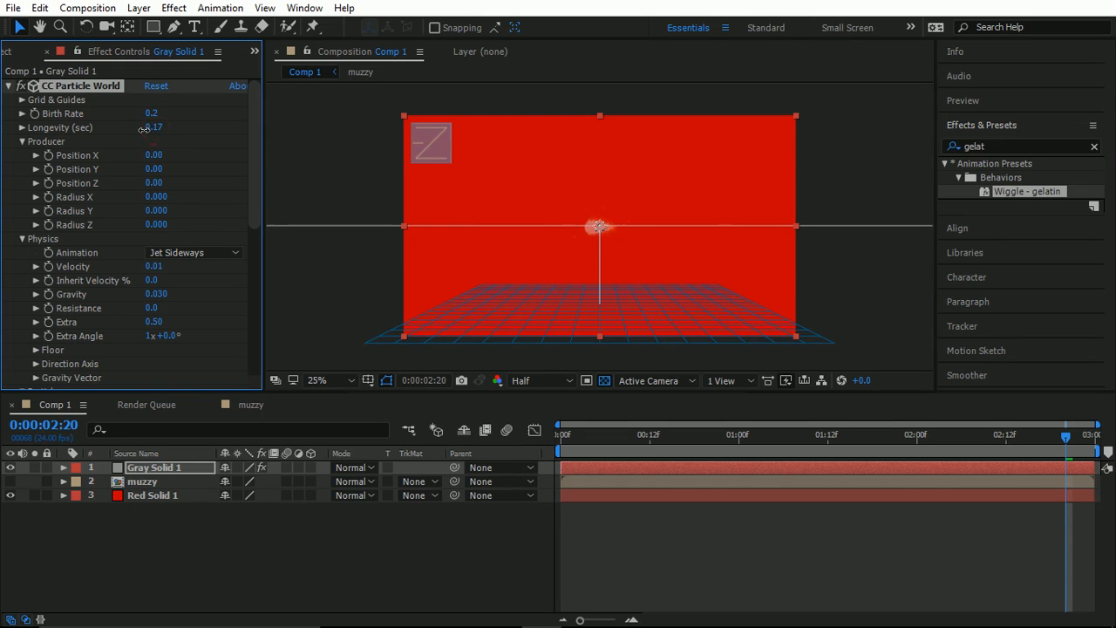
{"action": "key", "text": "space"}
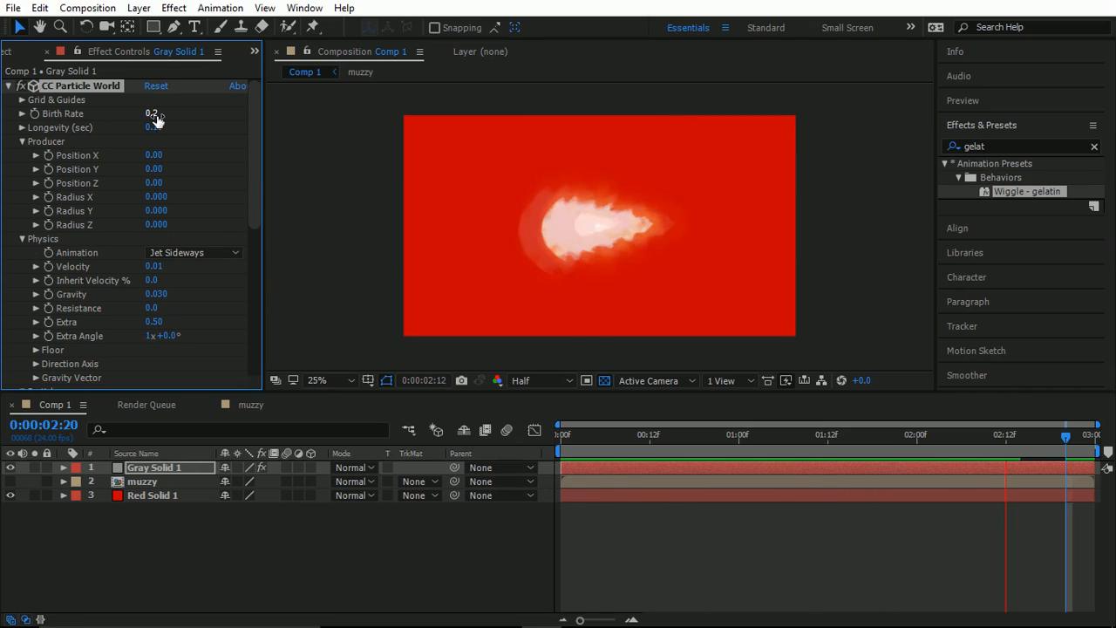
{"action": "key", "text": "space"}
{"action": "left_click_drag", "start_coordinate": [154, 120], "coordinate": [165, 122]}
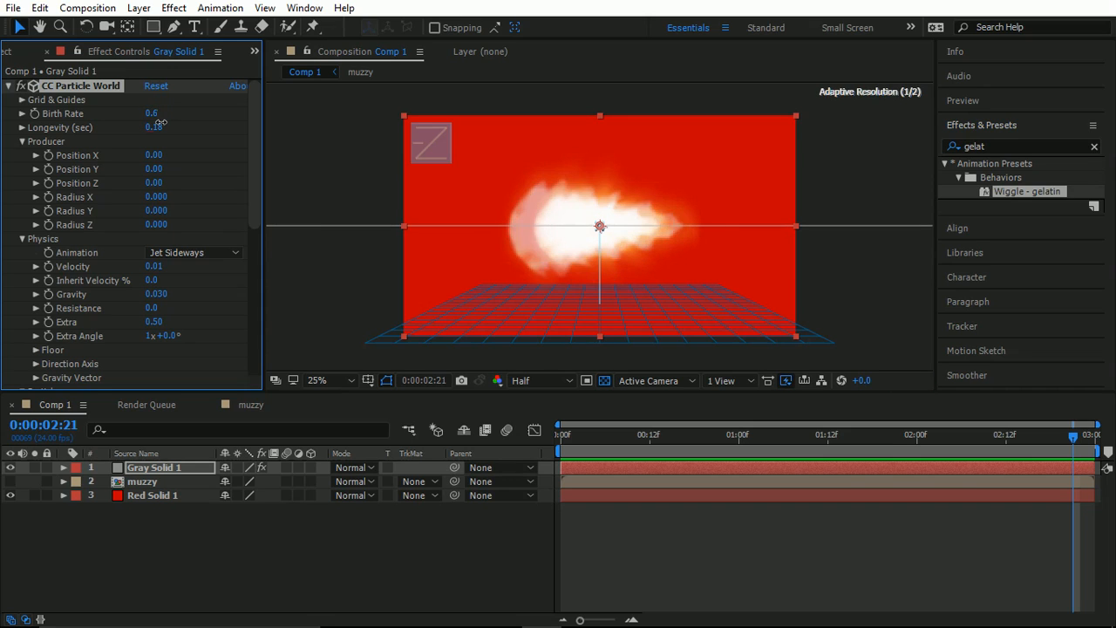
{"action": "key", "text": "space"}
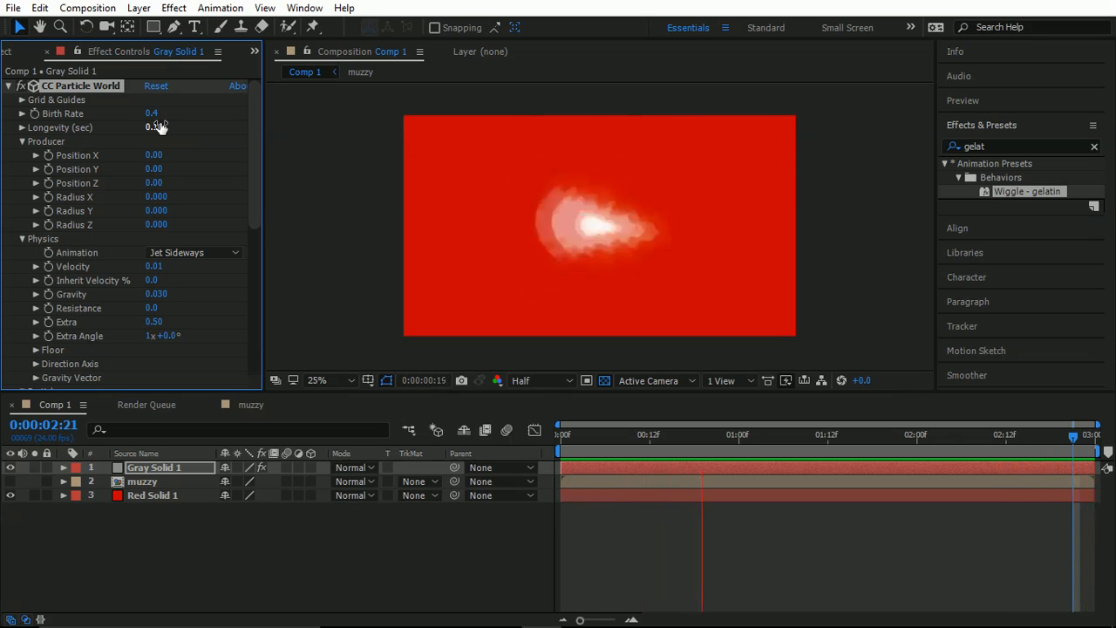
{"action": "key", "text": "space"}
{"action": "left_click_drag", "start_coordinate": [154, 129], "coordinate": [149, 129]}
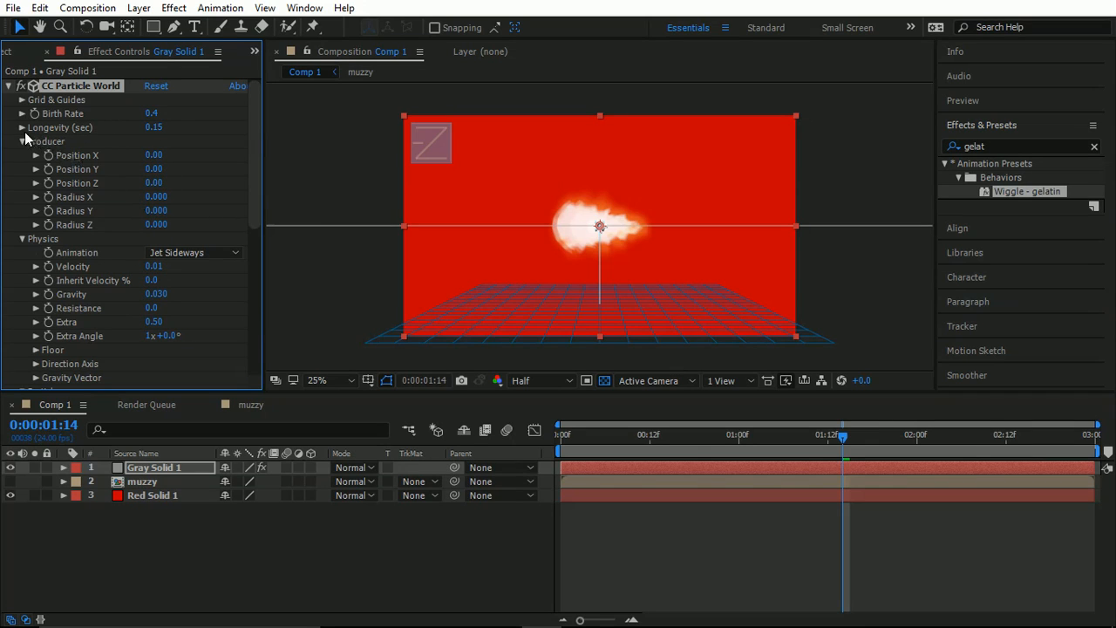
Set the particle Birth Size to 4.080 and Size Variation to 74%, and play back Comp 1.
{"action": "left_click_drag", "start_coordinate": [255, 156], "coordinate": [238, 296]}
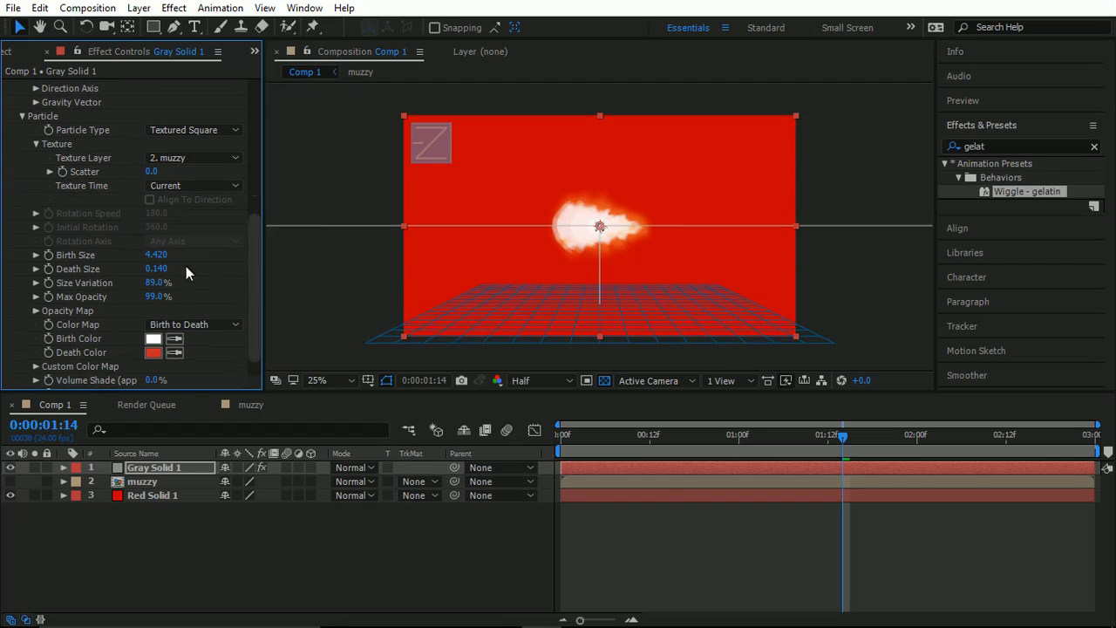
{"action": "left_click_drag", "start_coordinate": [156, 253], "coordinate": [141, 254]}
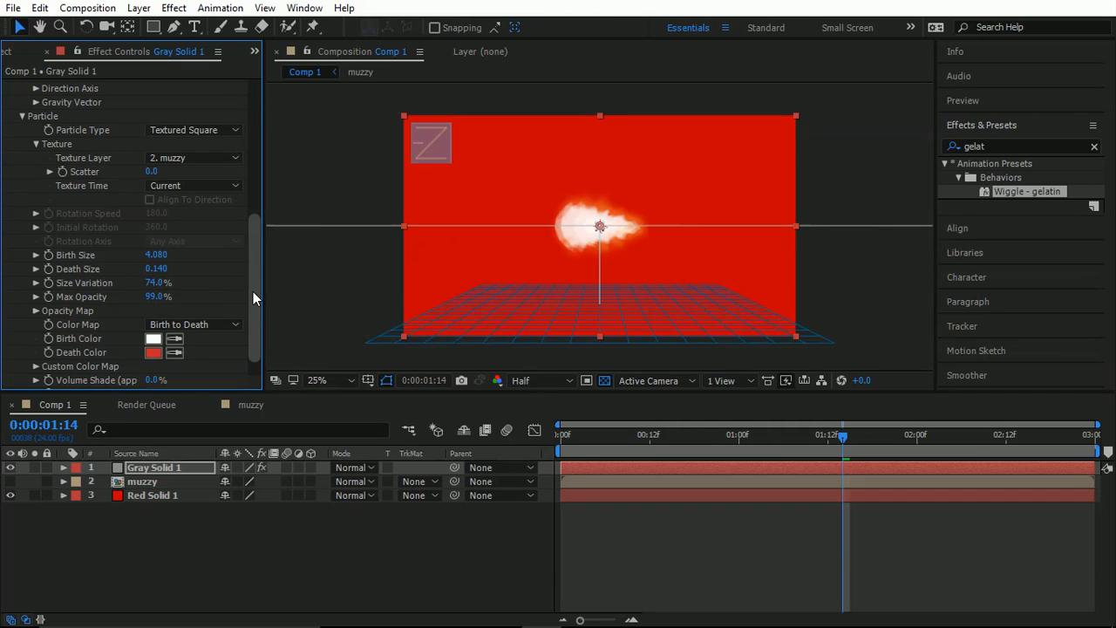
{"action": "left_click_drag", "start_coordinate": [252, 297], "coordinate": [251, 319]}
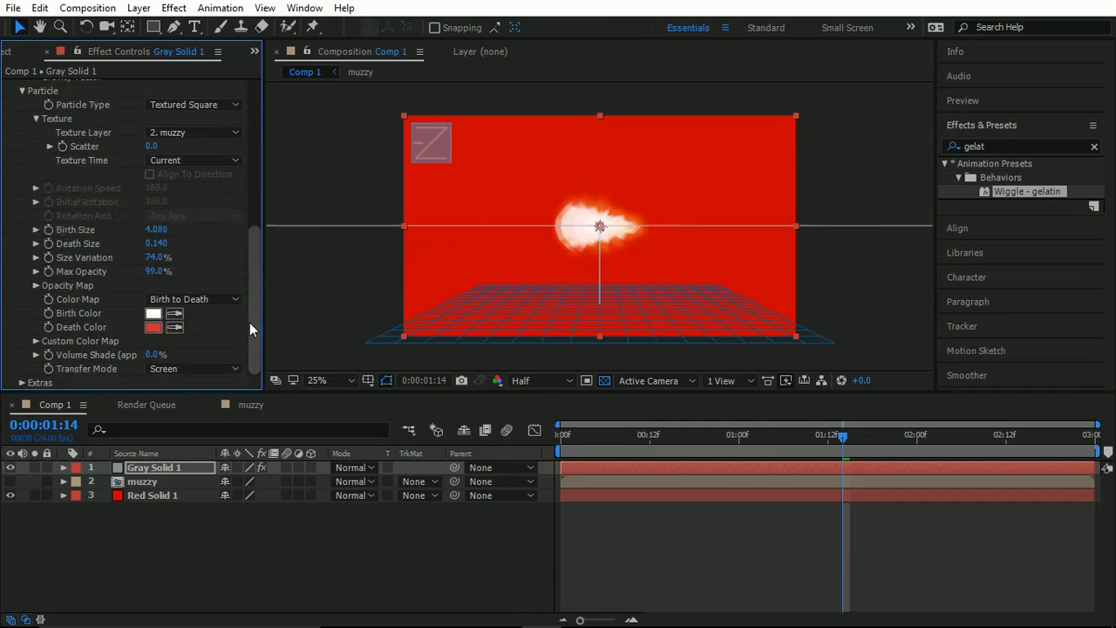
{"action": "key", "text": "space"}
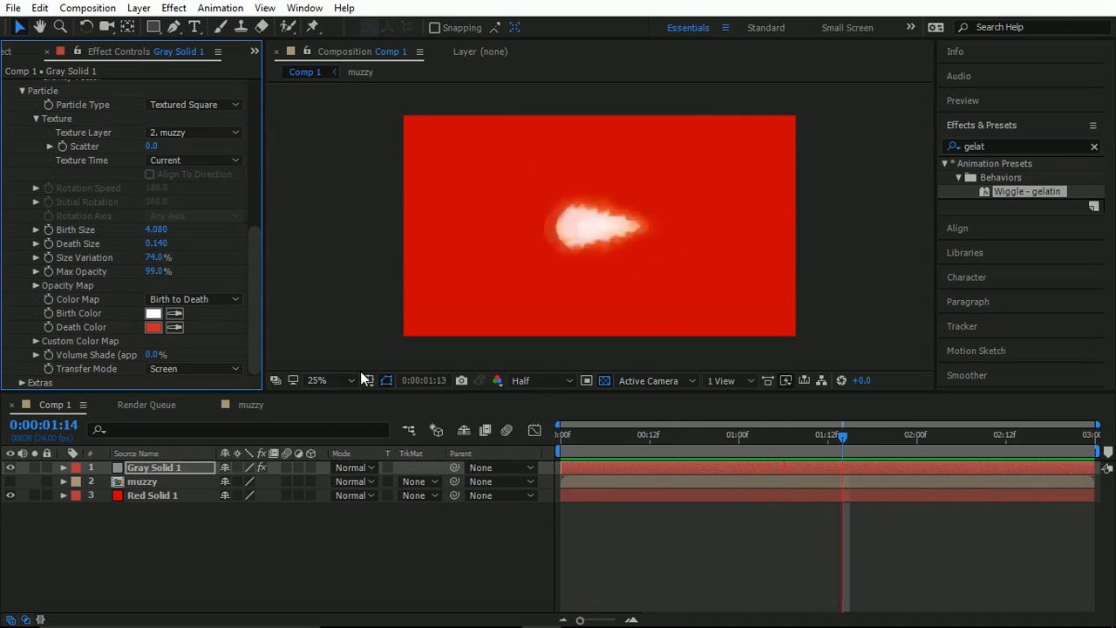
{"action": "key", "text": "space"}
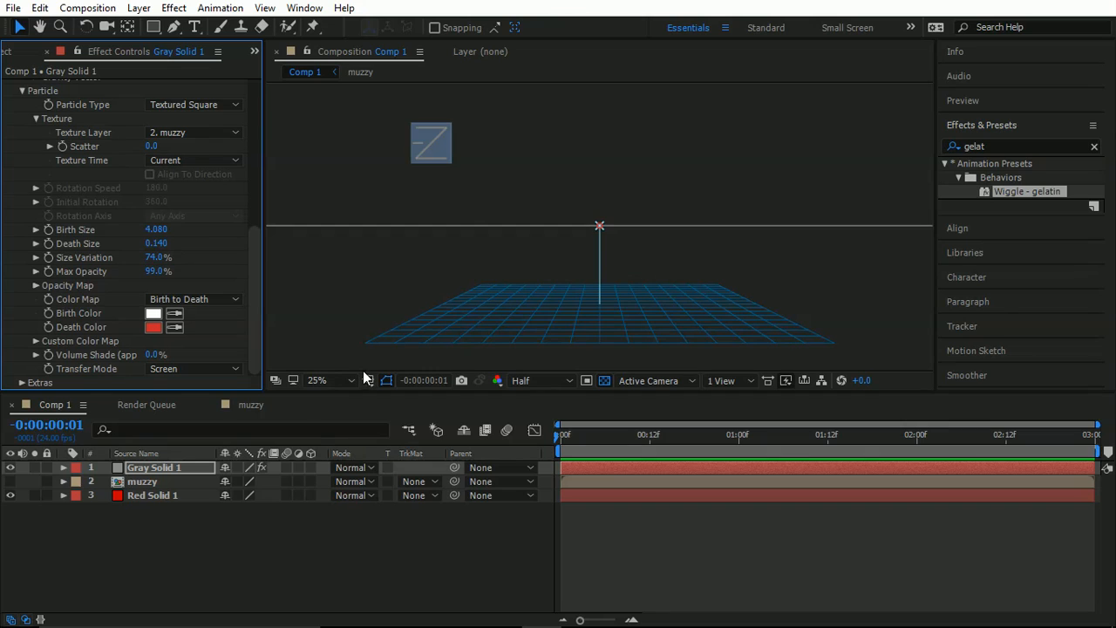
{"action": "left_click", "coordinate": [613, 444]}
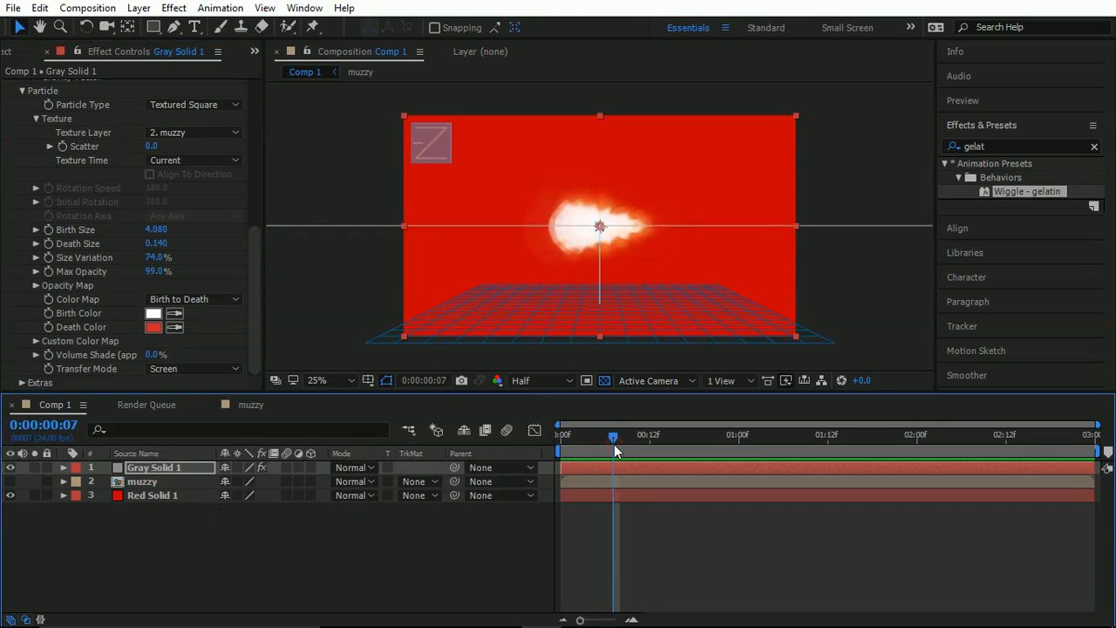
Create a new deep blue 1920 × 1080 px solid and apply CC Particle Systems II to it.
{"action": "left_click", "coordinate": [112, 573]}
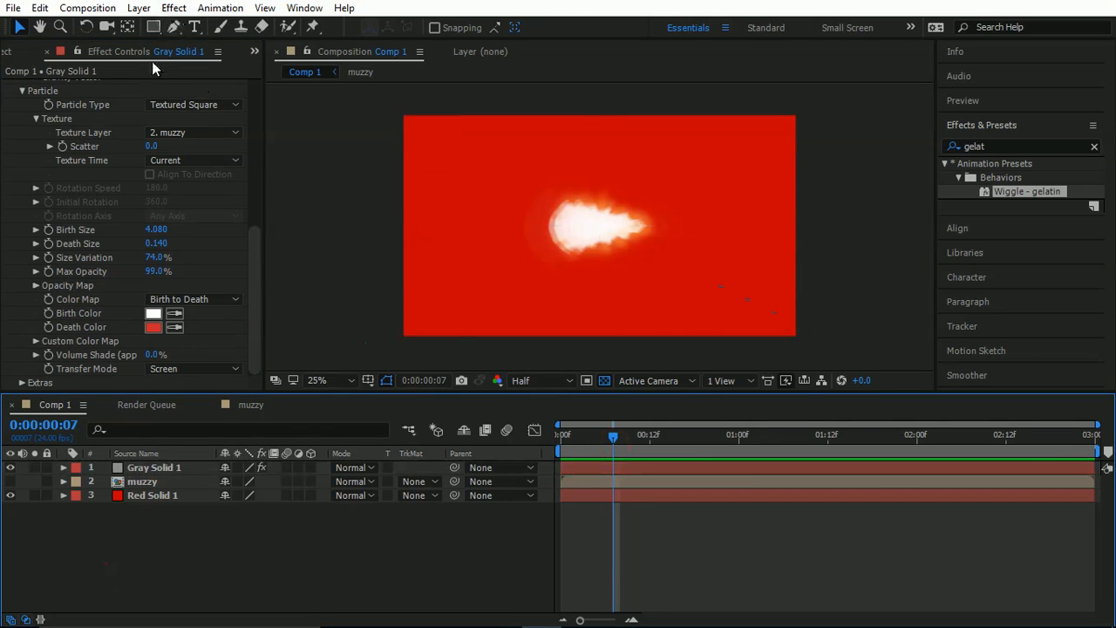
{"action": "key", "text": "ctrl+y"}
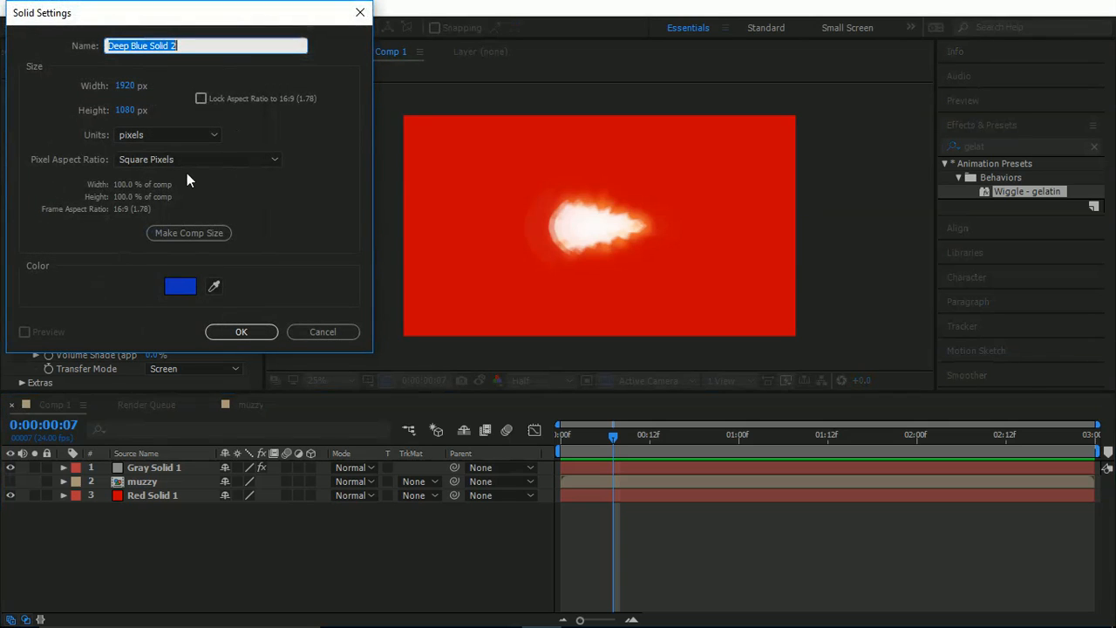
{"action": "left_click", "coordinate": [259, 330]}
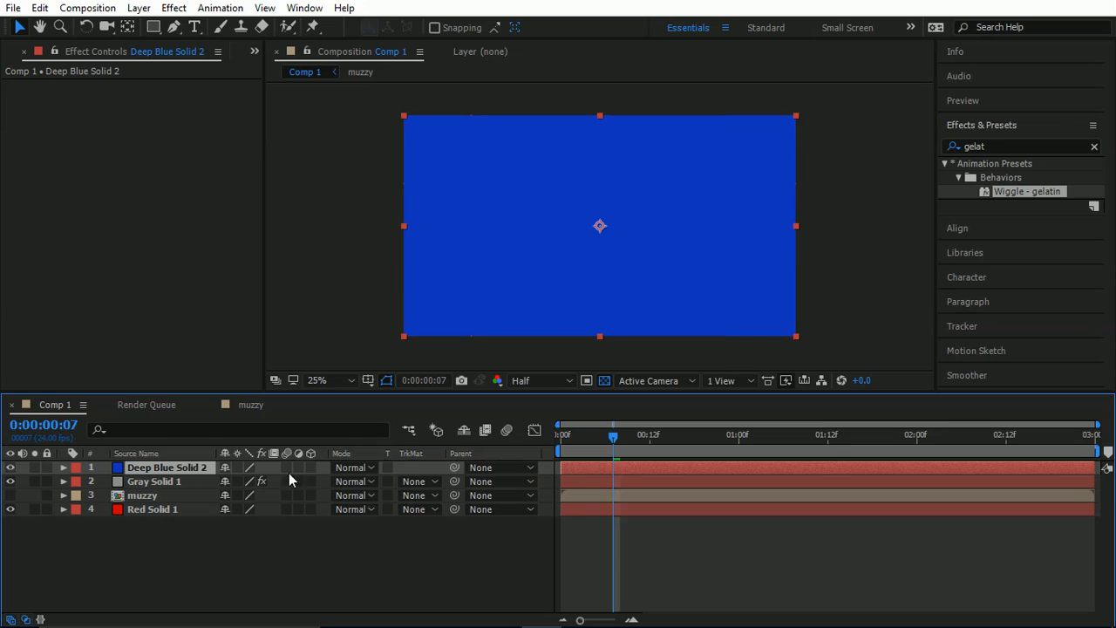
{"action": "left_click", "coordinate": [174, 8]}
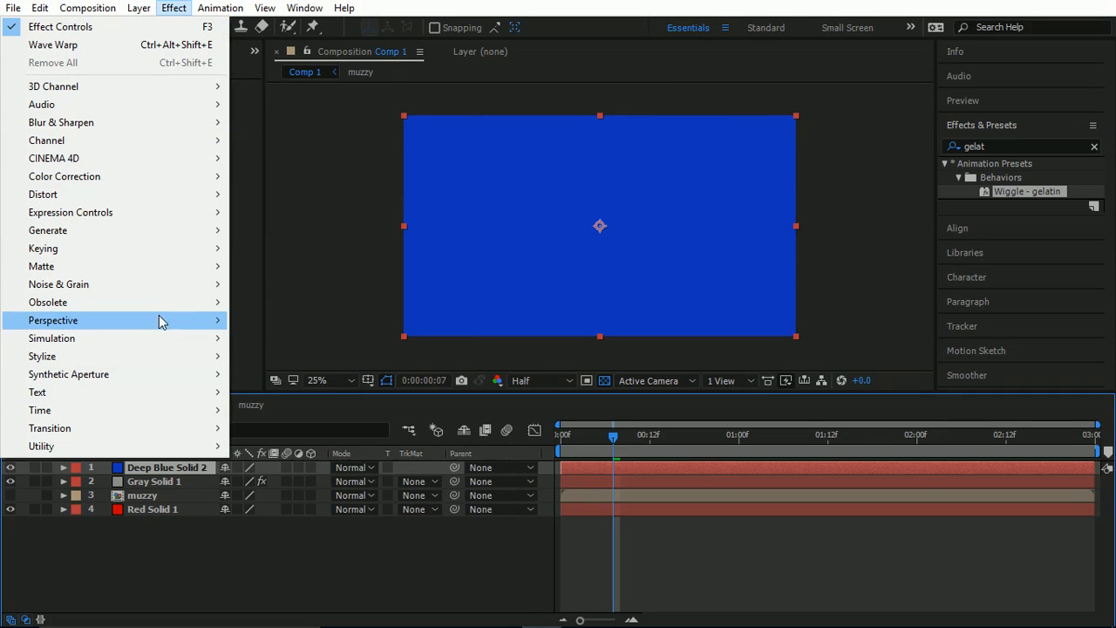
{"action": "left_click", "coordinate": [184, 337]}
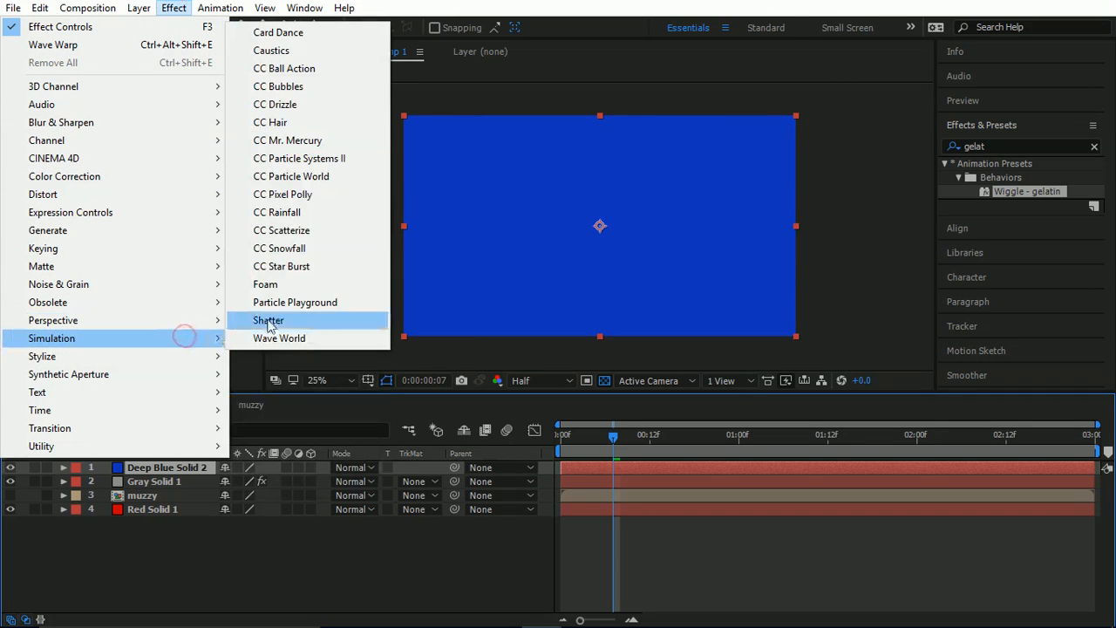
{"action": "left_click", "coordinate": [306, 165]}
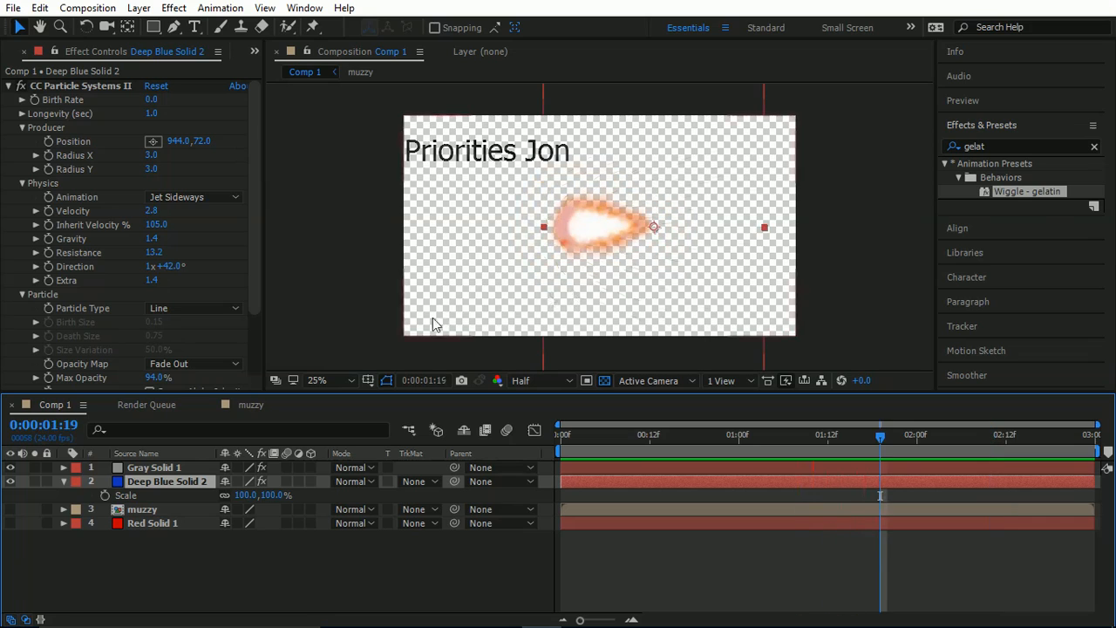
Hide the Deep Blue Solid 2 layer, keep Gray Solid 1 visible, and preview the flash alone.
{"action": "left_click", "coordinate": [10, 468]}
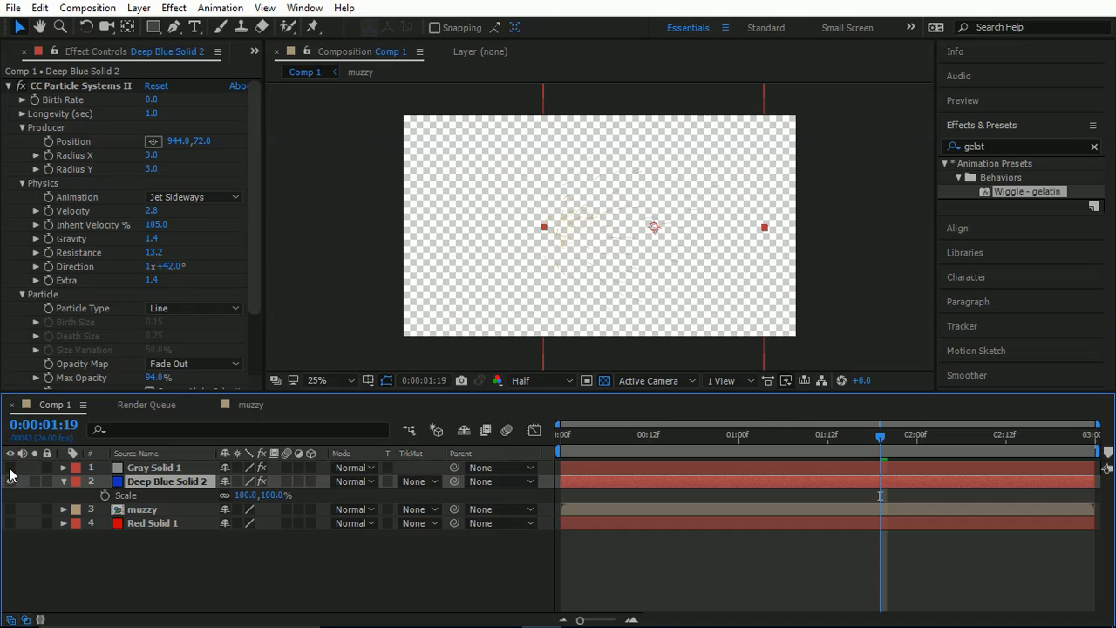
{"action": "left_click", "coordinate": [10, 468]}
{"action": "key", "text": "space"}
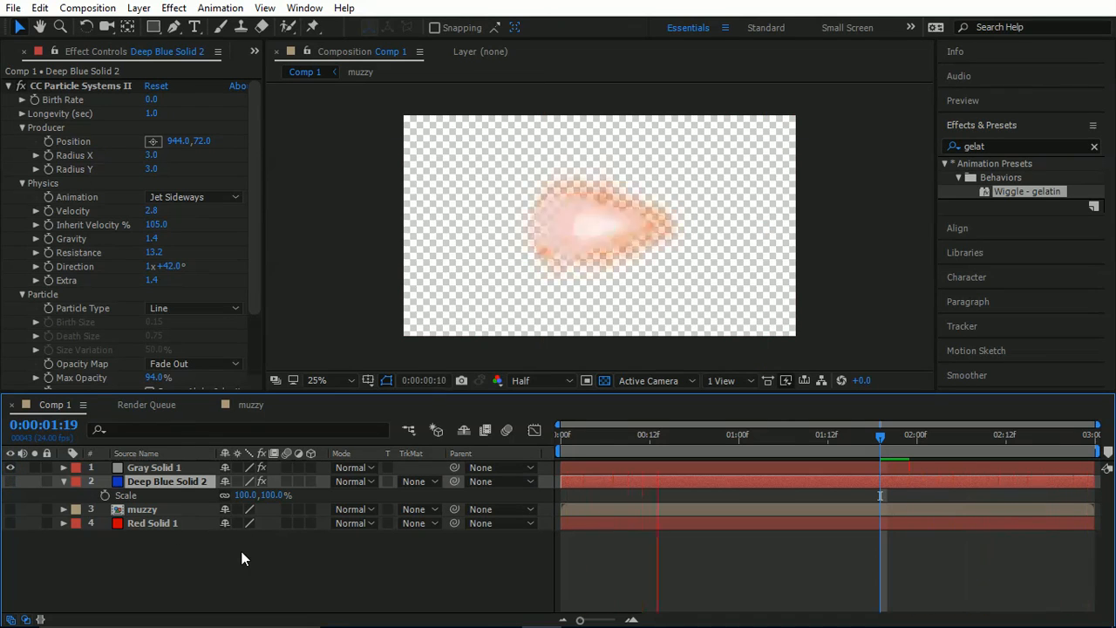
{"action": "key", "text": "space"}
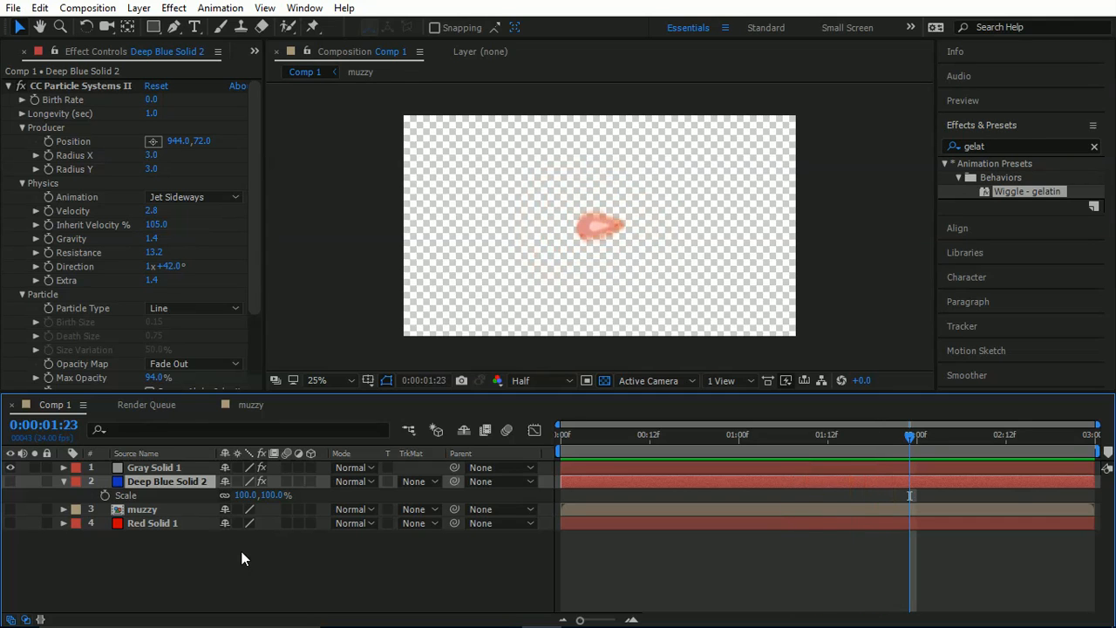
Reduce Comp 1 to 1201 × 676 px with its aspect ratio locked, and preview it from the start.
{"action": "key", "text": "ctrl+k"}
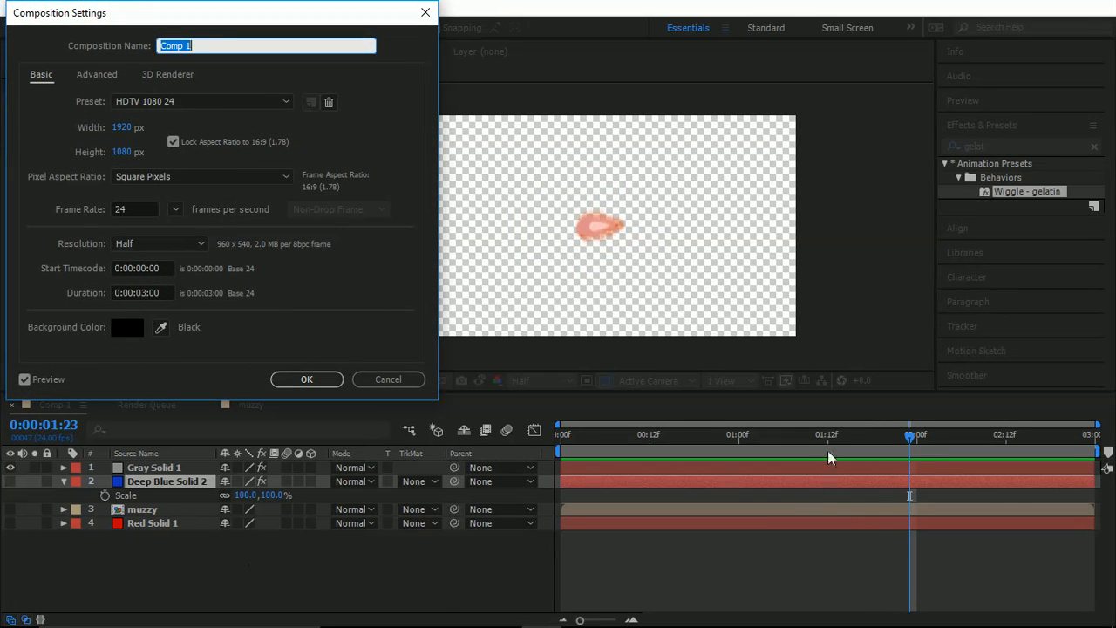
{"action": "left_click", "coordinate": [411, 384]}
{"action": "left_click", "coordinate": [760, 436]}
{"action": "mouse_move", "coordinate": [759, 435]}
{"action": "left_mouse_down"}
{"action": "mouse_move", "coordinate": [784, 441]}
{"action": "mouse_move", "coordinate": [767, 441]}
{"action": "left_mouse_up"}
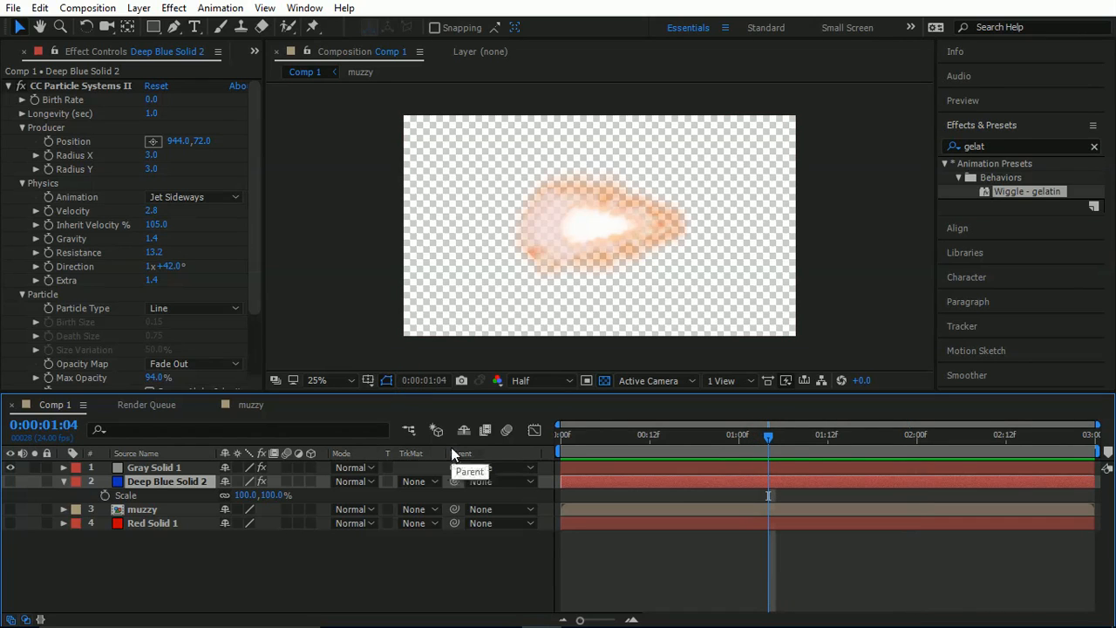
{"action": "key", "text": "ctrl+k"}
{"action": "left_click_drag", "start_coordinate": [125, 131], "coordinate": [4, 120]}
{"action": "left_click", "coordinate": [122, 127]}
{"action": "left_click_drag", "start_coordinate": [122, 132], "coordinate": [66, 127]}
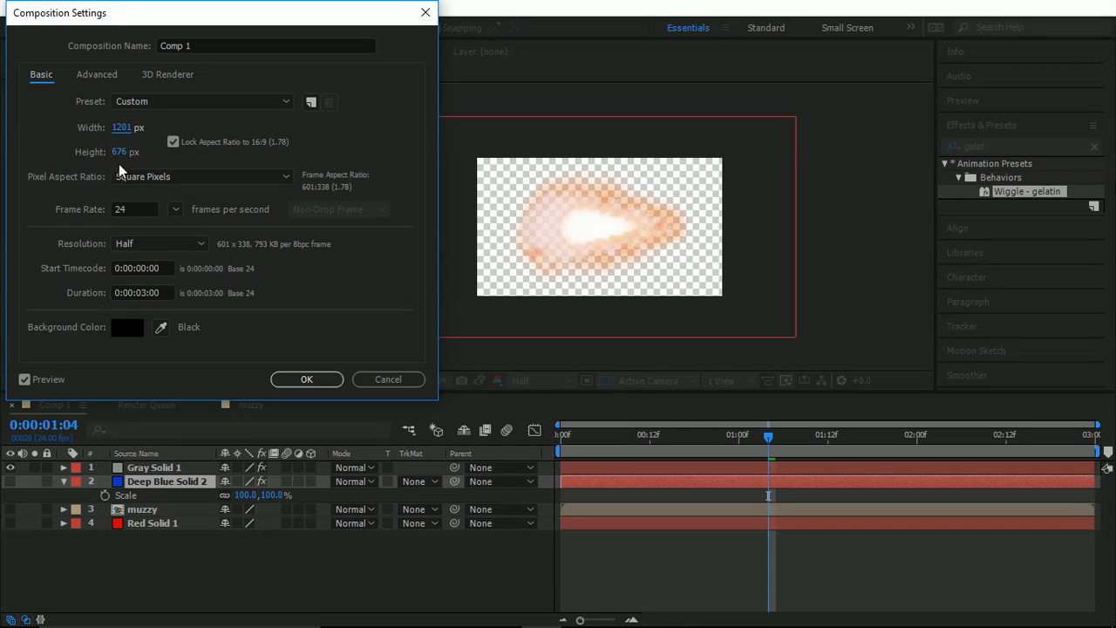
{"action": "key", "text": "Return"}
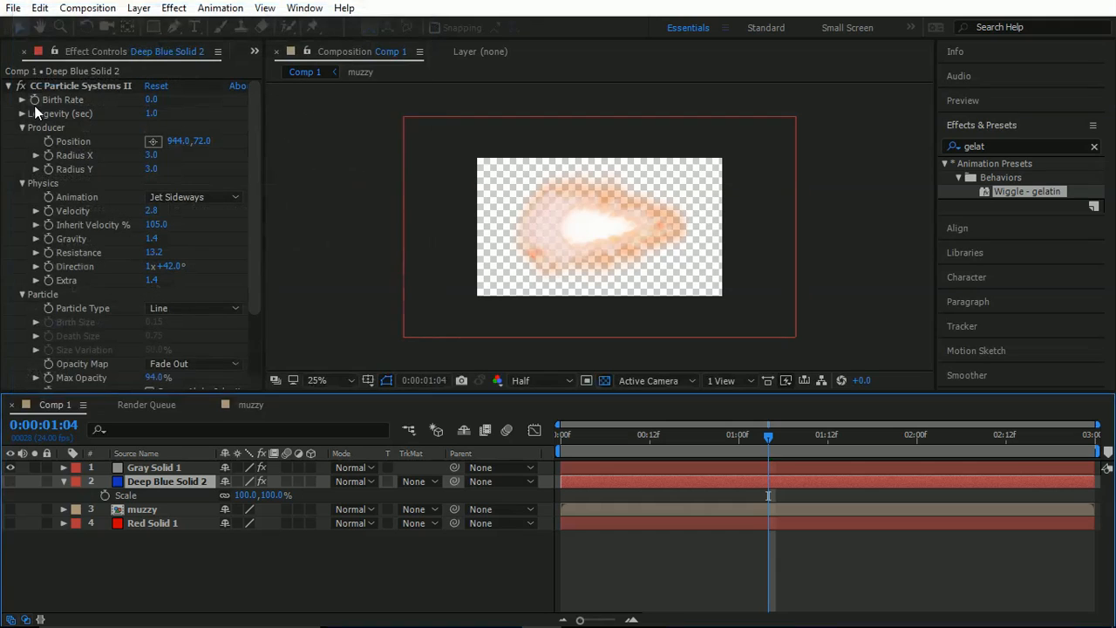
{"action": "left_click_drag", "start_coordinate": [576, 430], "coordinate": [417, 424]}
{"action": "key", "text": "space"}
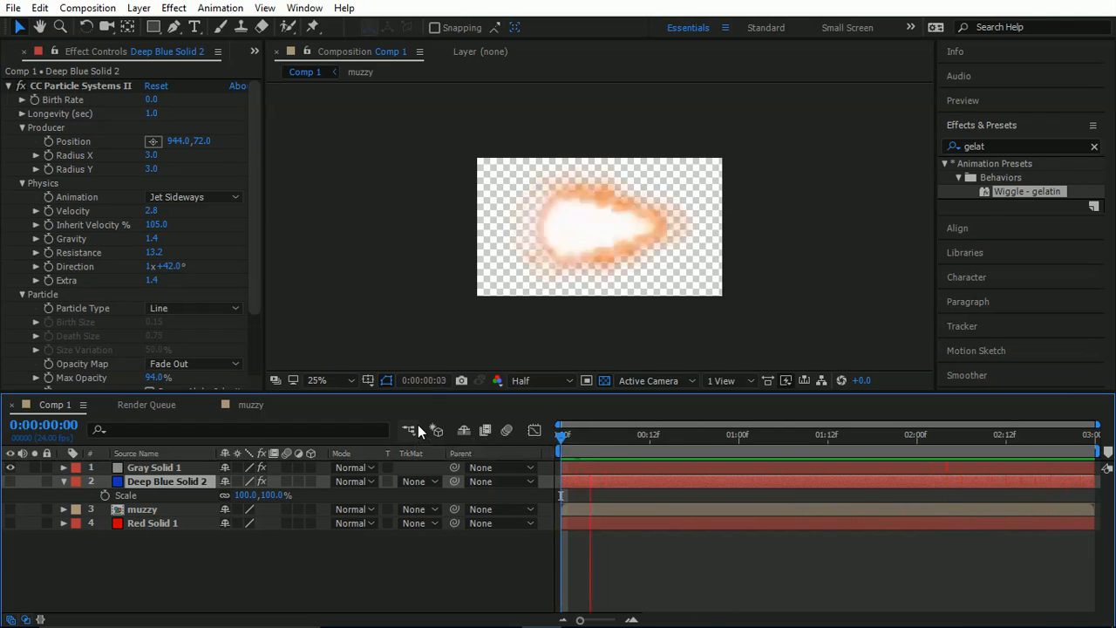
Unlock Comp 1's aspect ratio, narrow its width to 983 px, and preview the cropped flash.
{"action": "key", "text": "ctrl+k"}
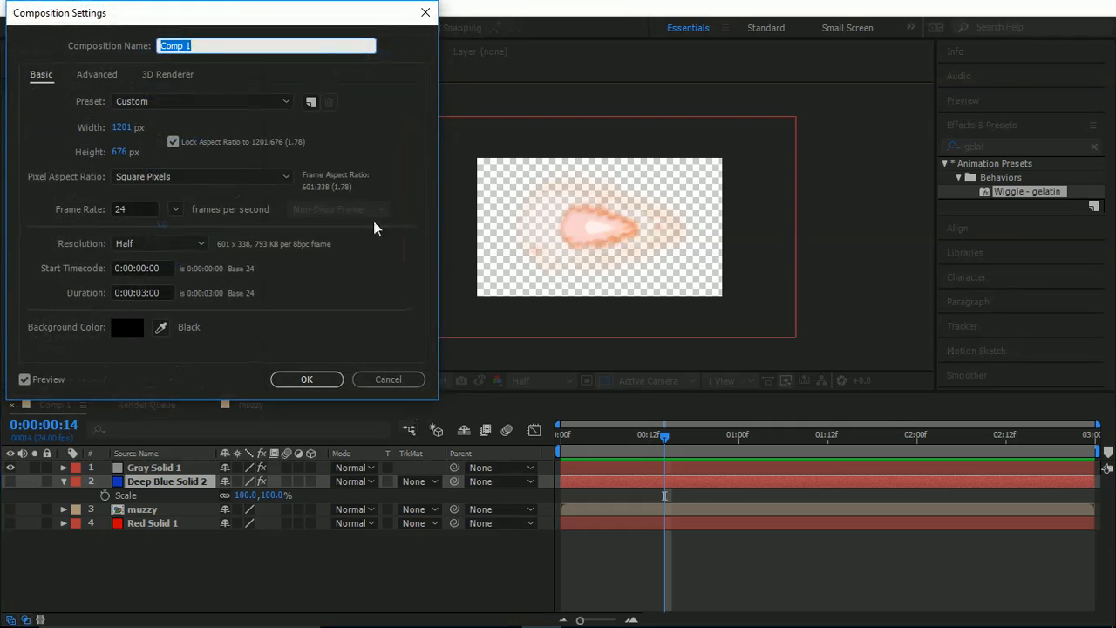
{"action": "left_click", "coordinate": [173, 144]}
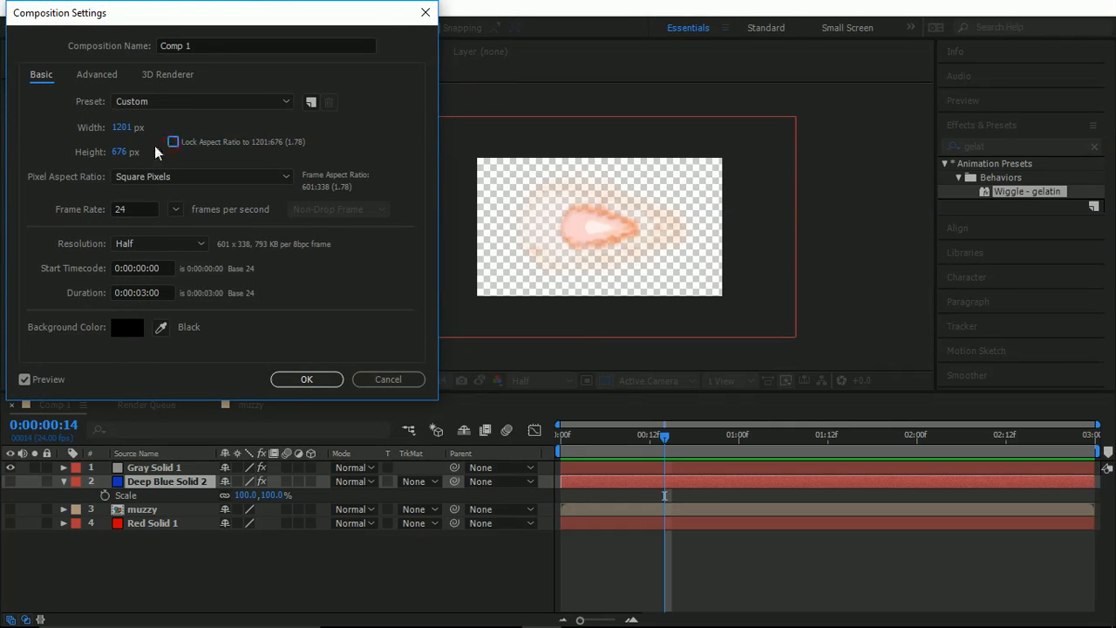
{"action": "left_click", "coordinate": [122, 128]}
{"action": "left_click_drag", "start_coordinate": [122, 128], "coordinate": [39, 127]}
{"action": "left_click_drag", "start_coordinate": [117, 133], "coordinate": [5, 117]}
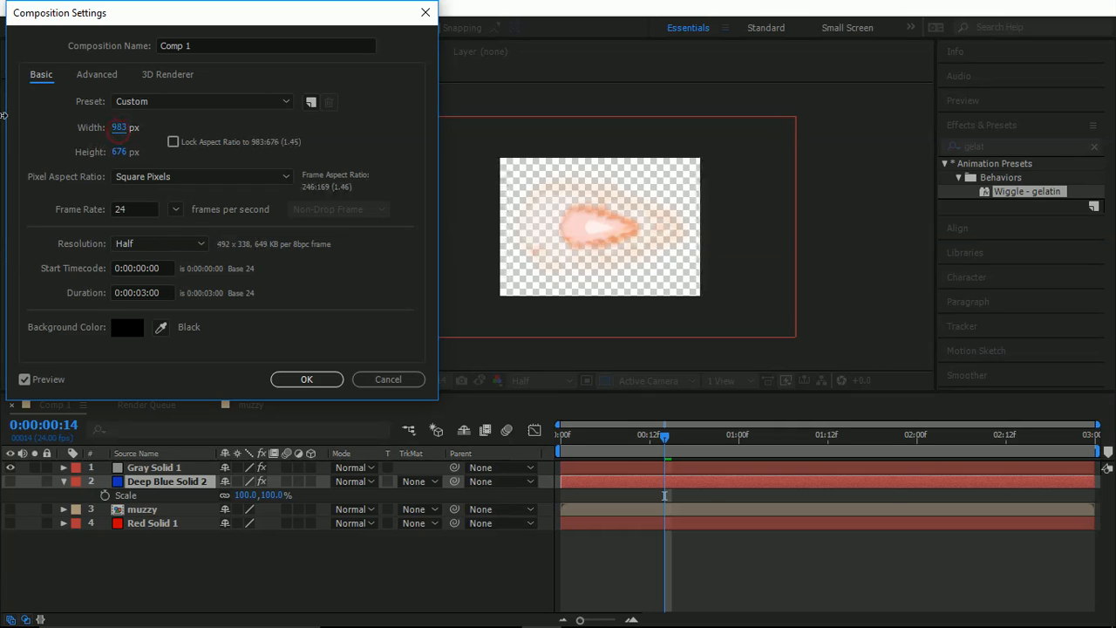
{"action": "left_click", "coordinate": [301, 382]}
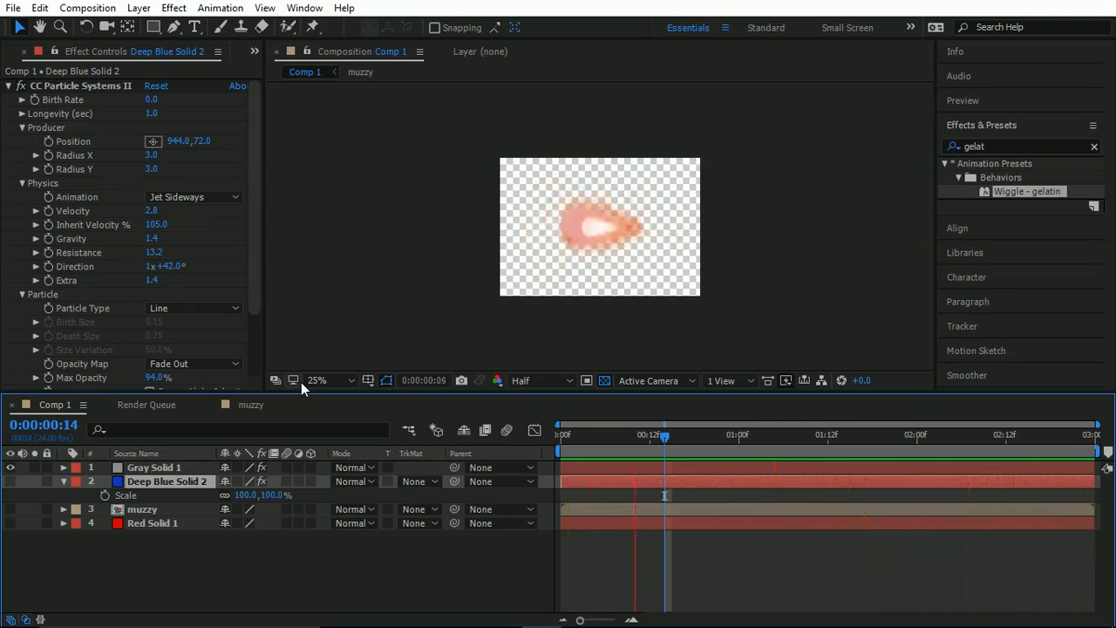
{"action": "key", "text": "space"}
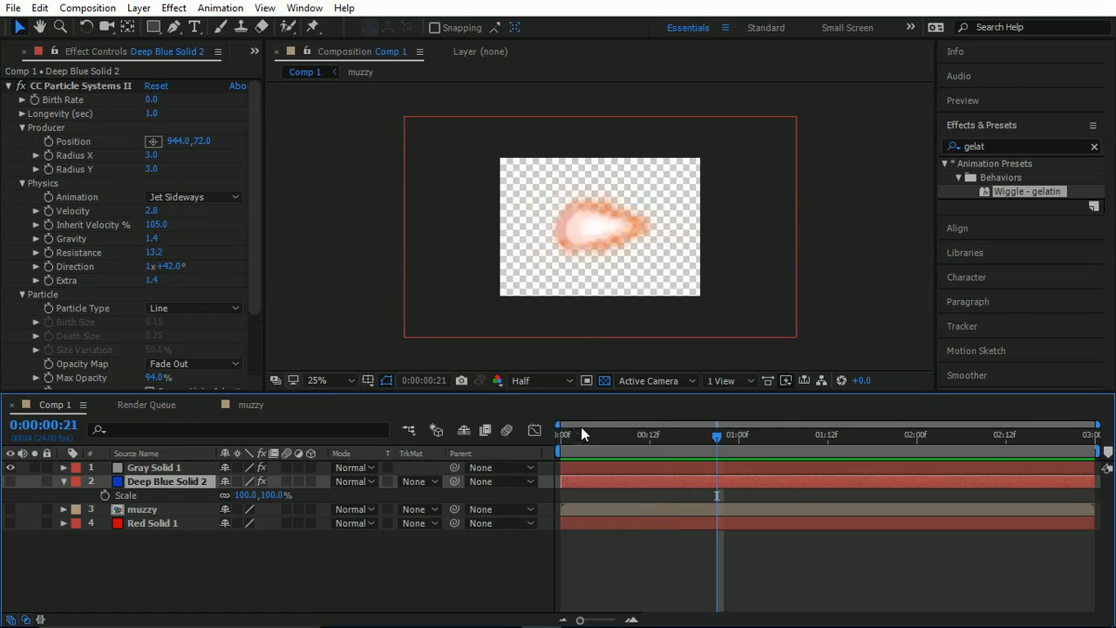
{"action": "left_click_drag", "start_coordinate": [597, 434], "coordinate": [787, 457]}
{"action": "key", "text": "ctrl+m"}
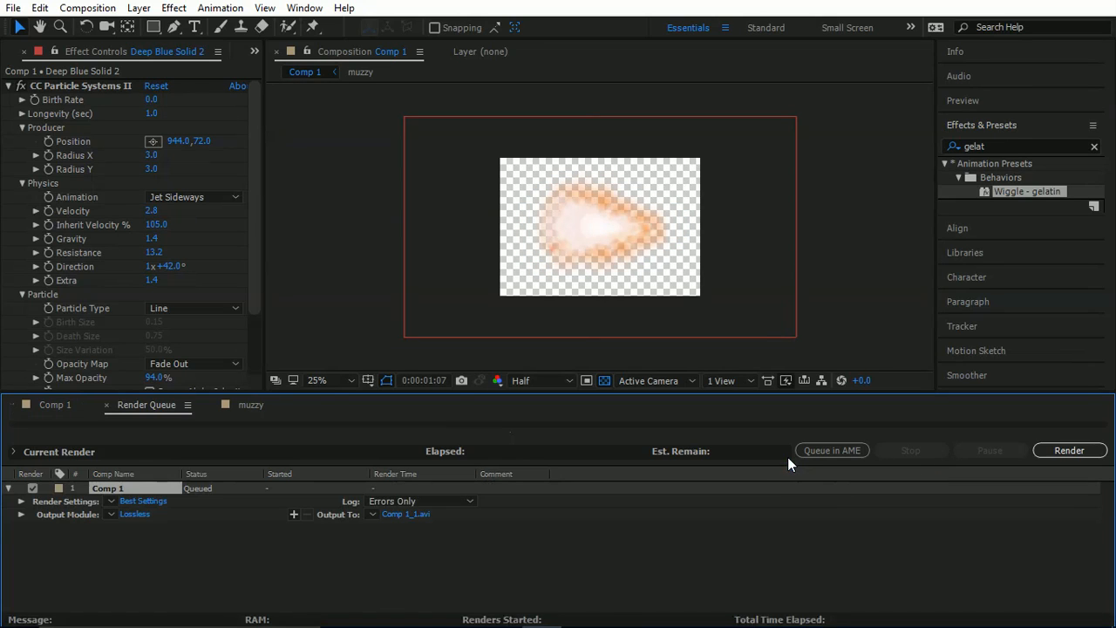
{"action": "left_click", "coordinate": [135, 513]}
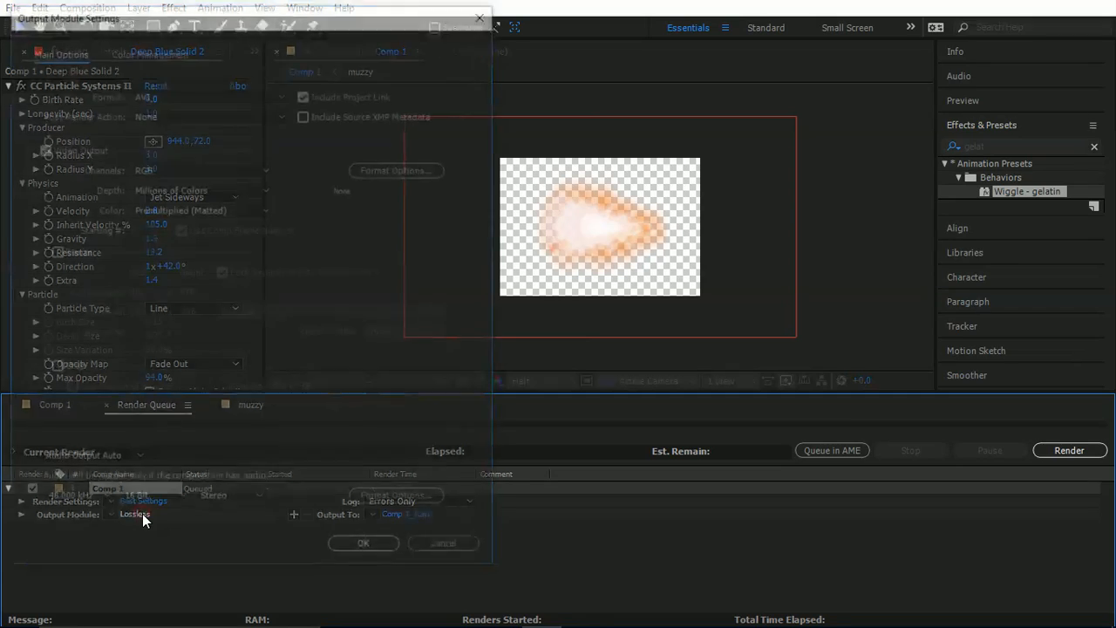
{"action": "left_click", "coordinate": [259, 100]}
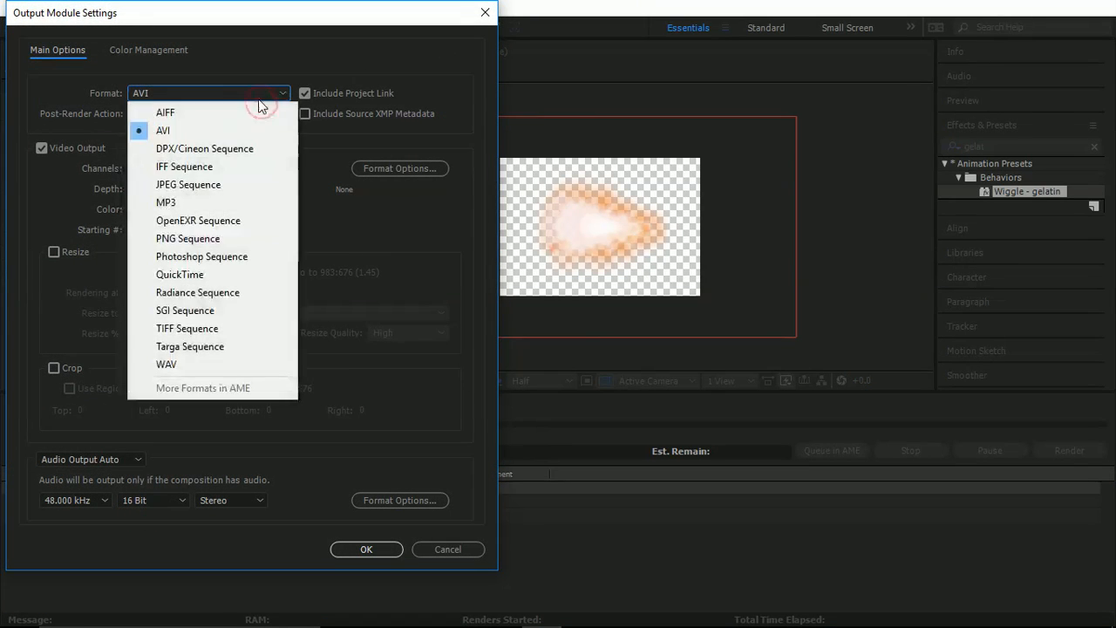
{"action": "left_click", "coordinate": [181, 240]}
{"action": "left_click", "coordinate": [250, 171]}
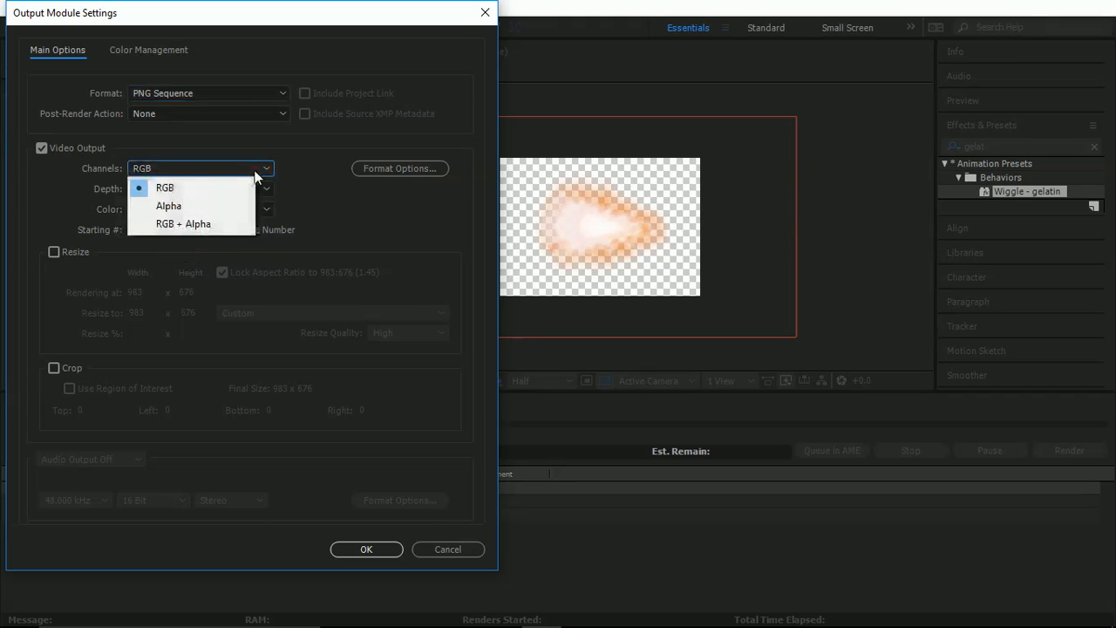
{"action": "left_click", "coordinate": [168, 226]}
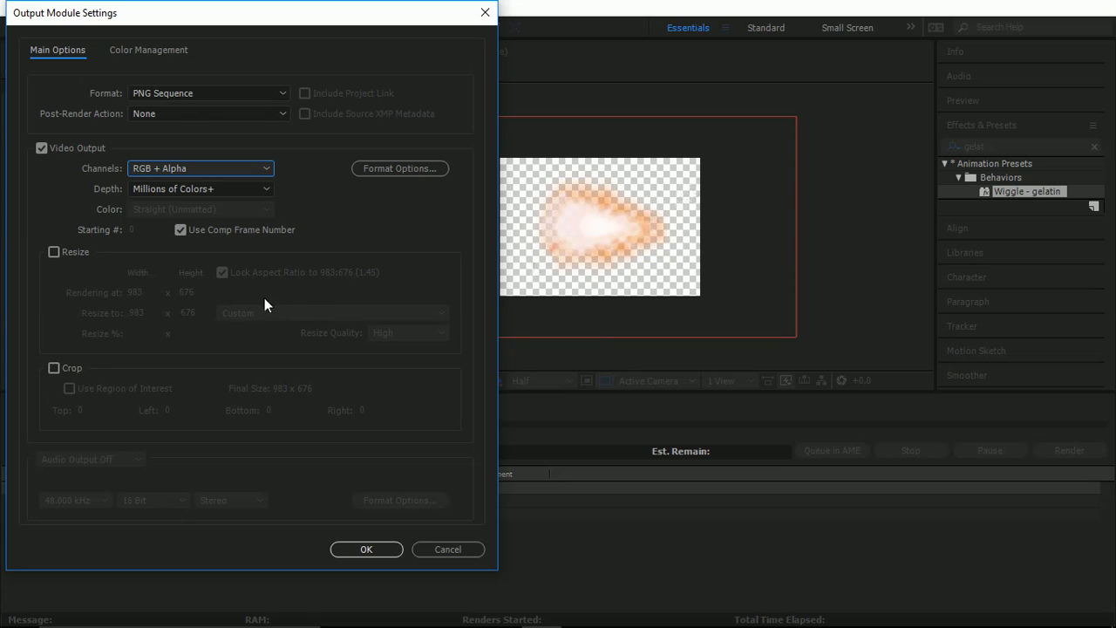
{"action": "left_click", "coordinate": [354, 550]}
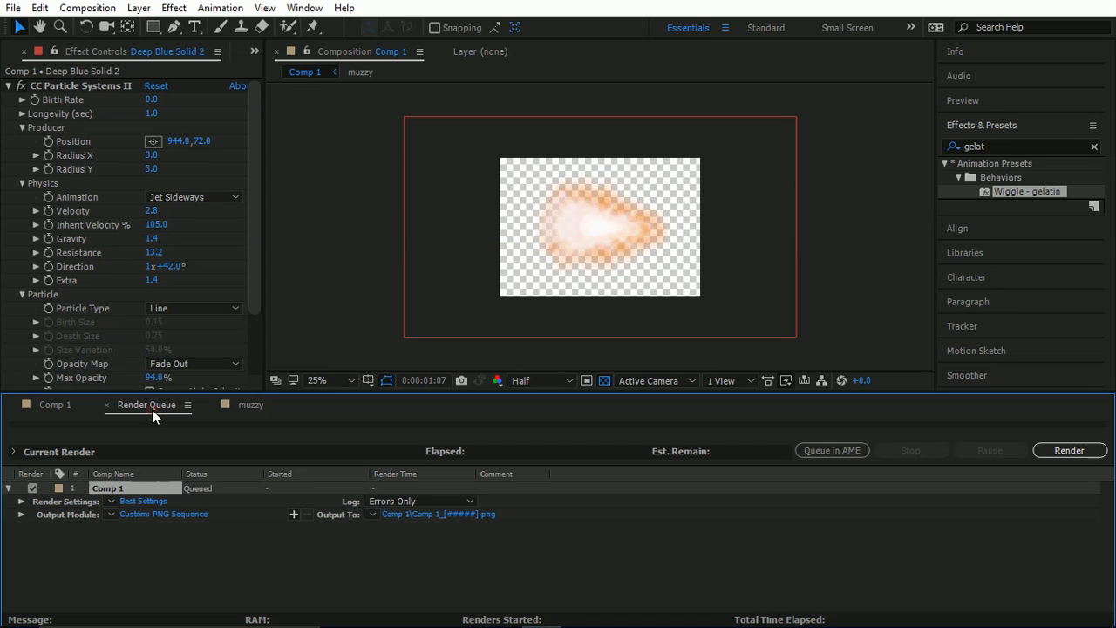
{"action": "key", "text": "Delete"}
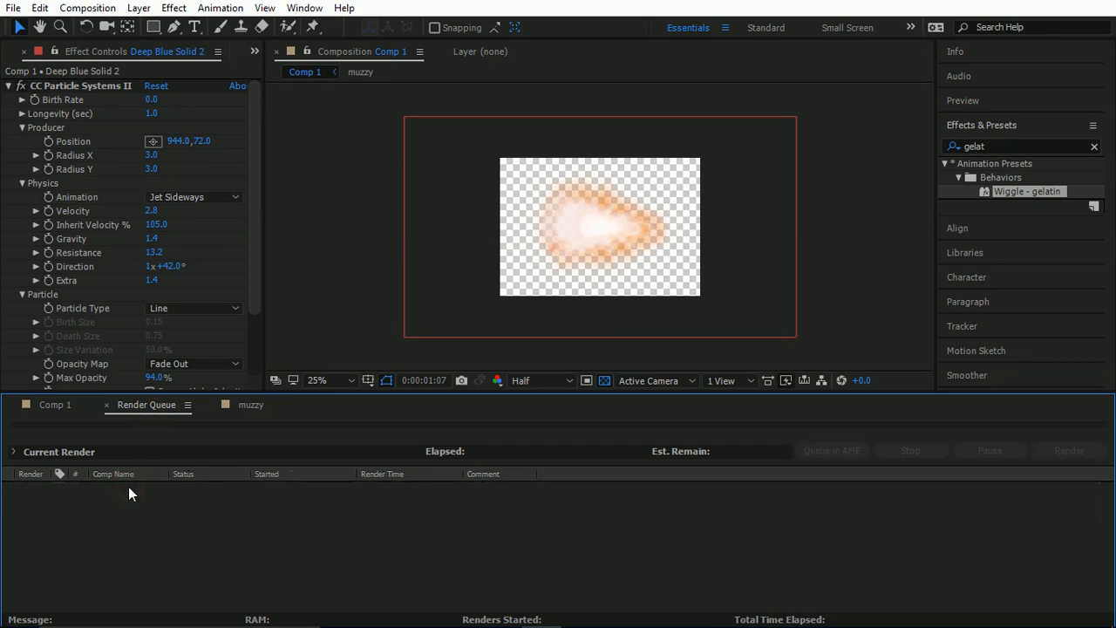
Apply the Glow effect to Gray Solid 1 with a threshold of 70.2%, radius of 32.0 and intensity of 1.2.
{"action": "left_click", "coordinate": [51, 406]}
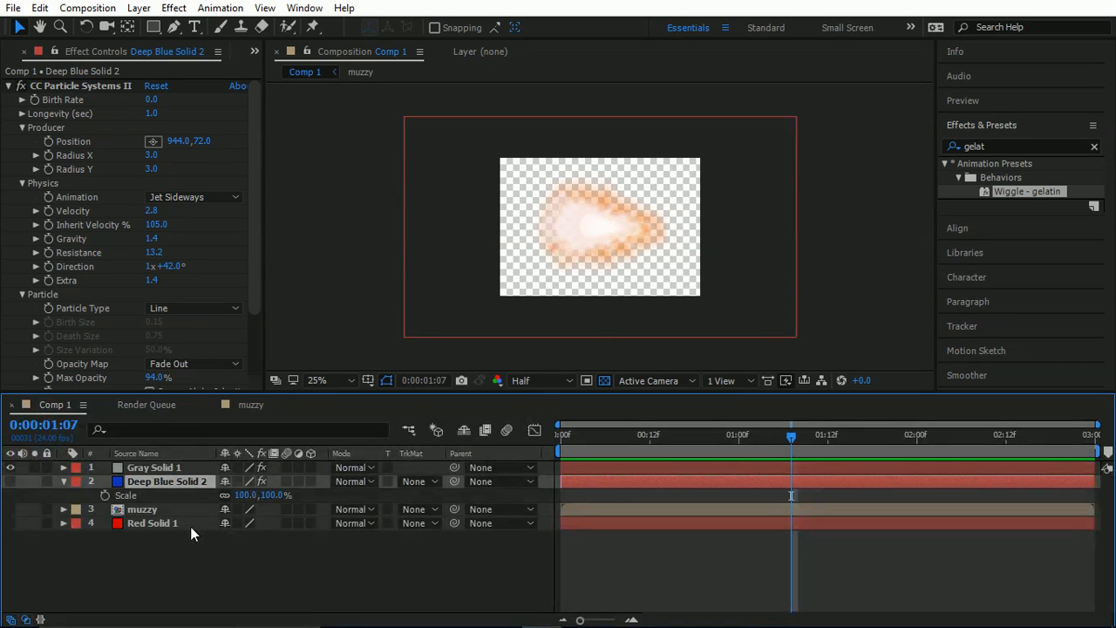
{"action": "left_click", "coordinate": [143, 470]}
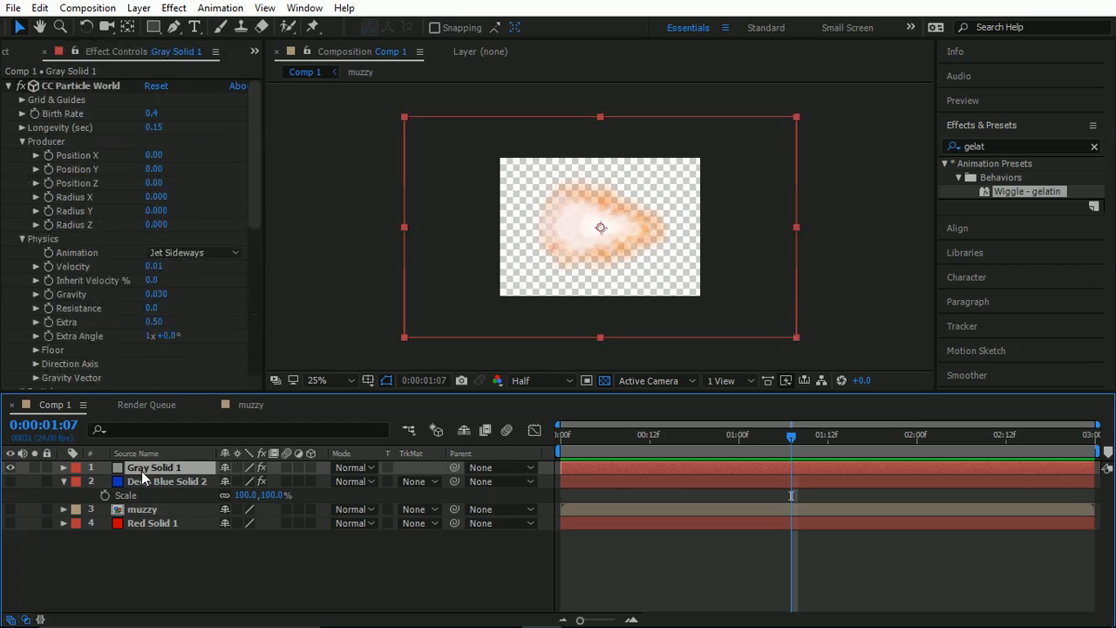
{"action": "left_click", "coordinate": [174, 8]}
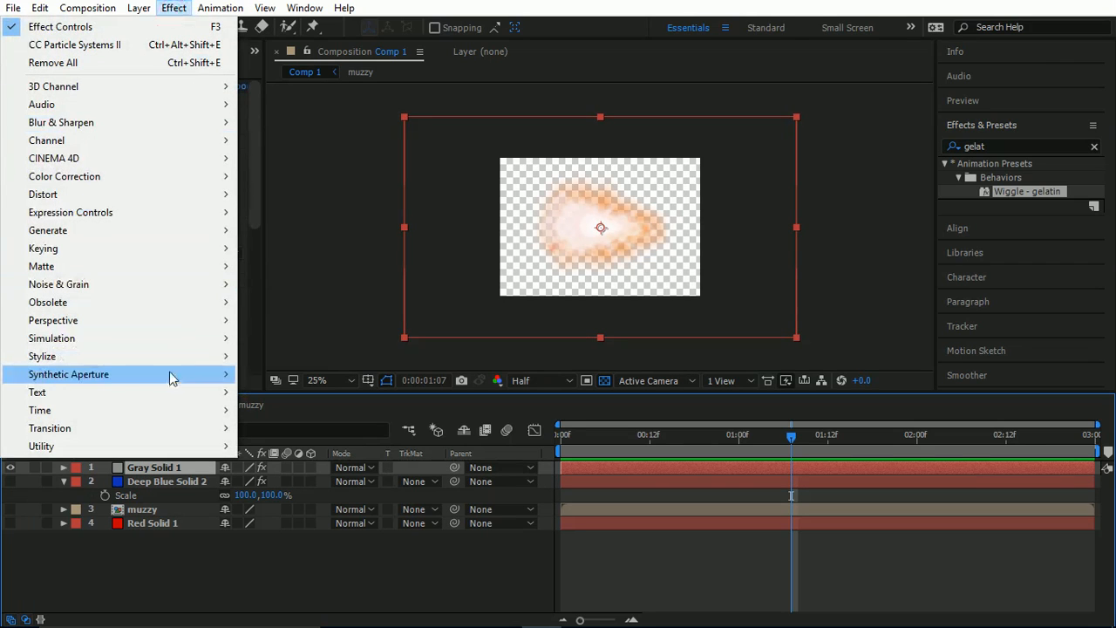
{"action": "mouse_move", "coordinate": [165, 357]}
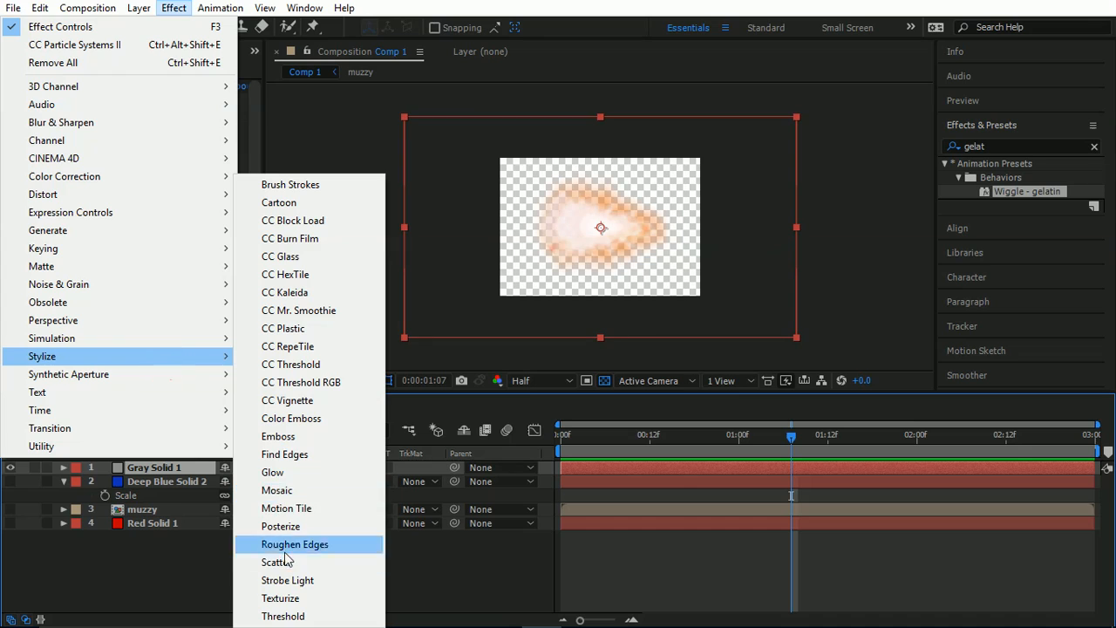
{"action": "left_click", "coordinate": [292, 474]}
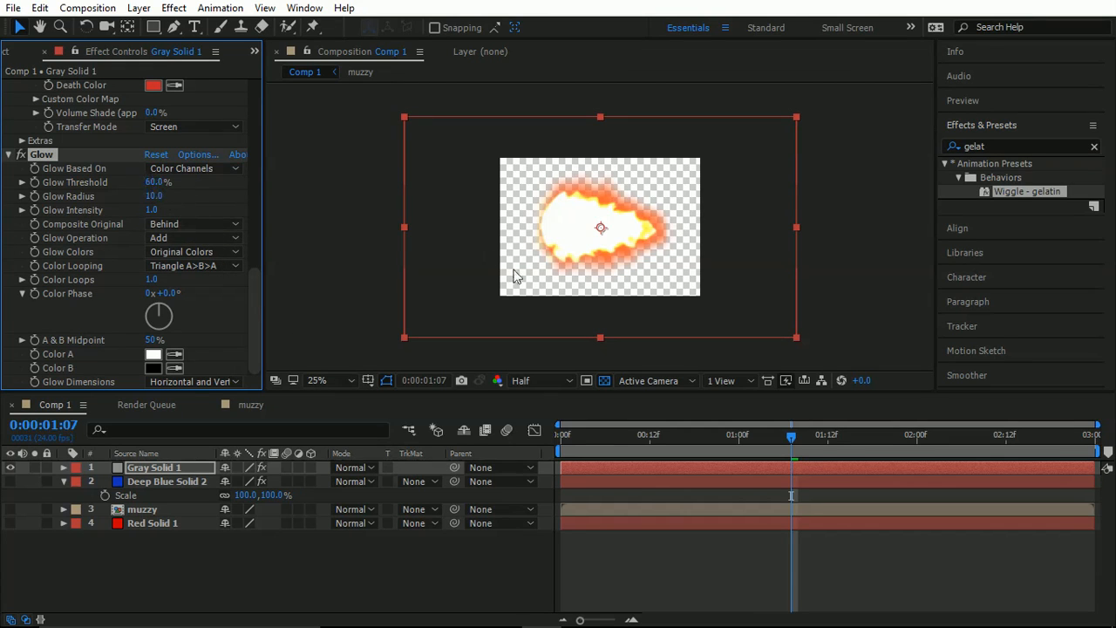
{"action": "left_click_drag", "start_coordinate": [154, 183], "coordinate": [172, 196]}
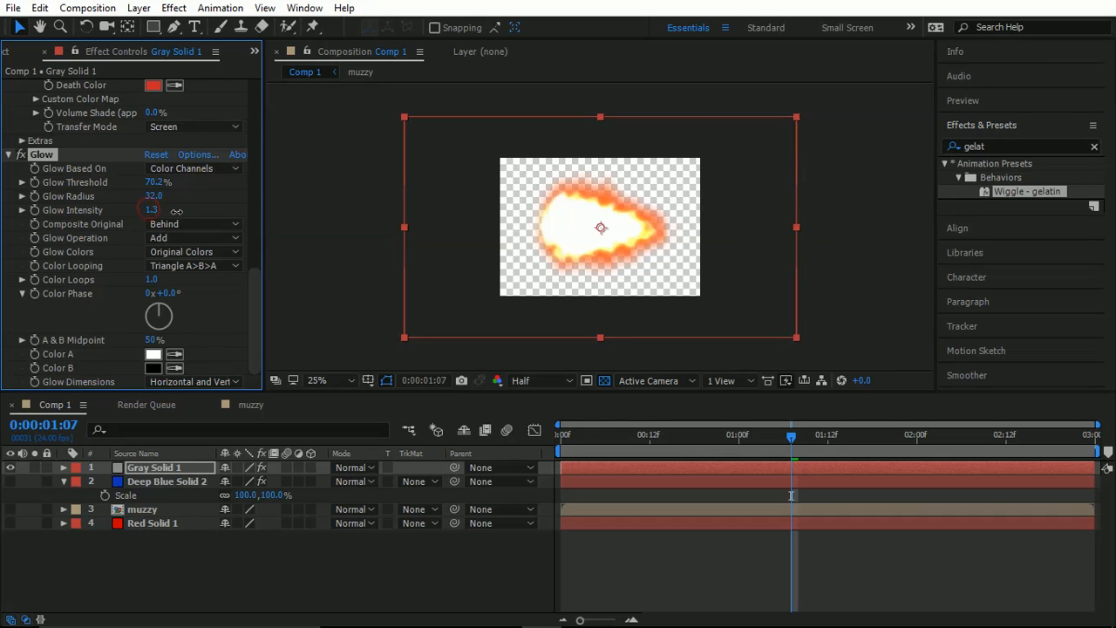
{"action": "mouse_move", "coordinate": [160, 211]}
{"action": "left_mouse_down"}
{"action": "mouse_move", "coordinate": [98, 205]}
{"action": "mouse_move", "coordinate": [159, 204]}
{"action": "left_mouse_up"}
Add Comp 1 to the render queue and set its output to a PNG Sequence with RGB + Alpha channels.
{"action": "left_click", "coordinate": [166, 553]}
{"action": "key", "text": "ctrl+m"}
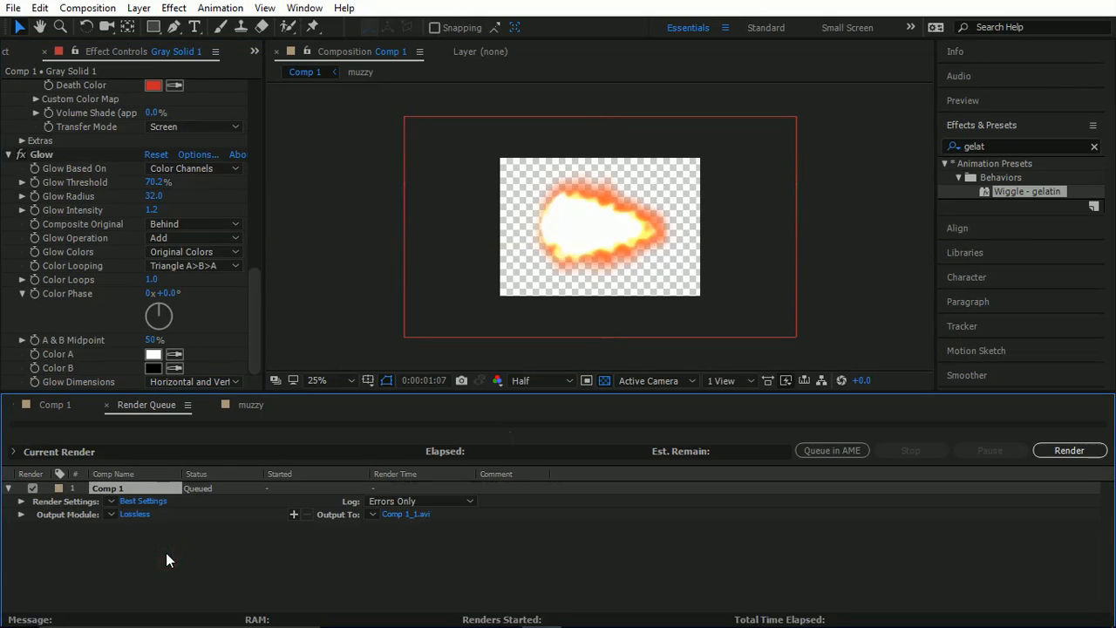
{"action": "left_click", "coordinate": [132, 514]}
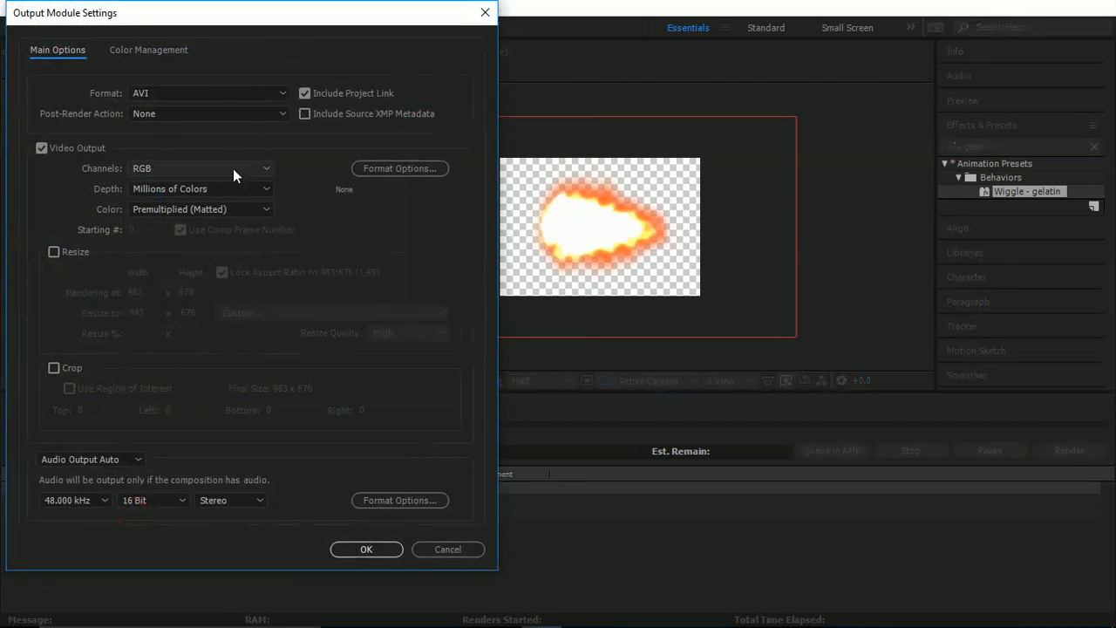
{"action": "left_click", "coordinate": [278, 101]}
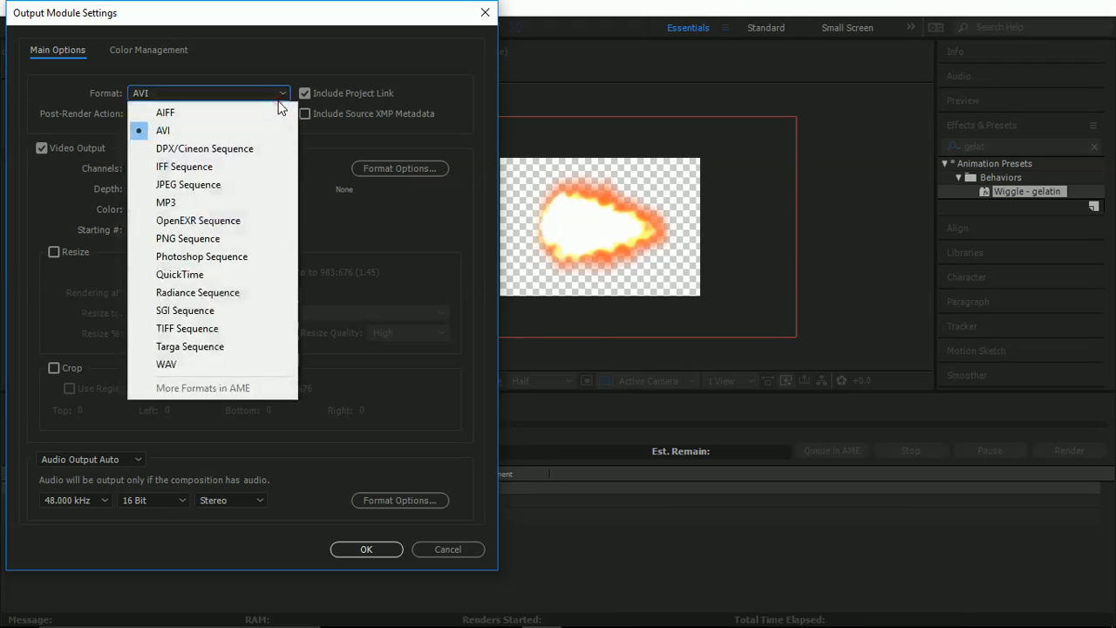
{"action": "left_click", "coordinate": [239, 237]}
{"action": "left_click", "coordinate": [198, 169]}
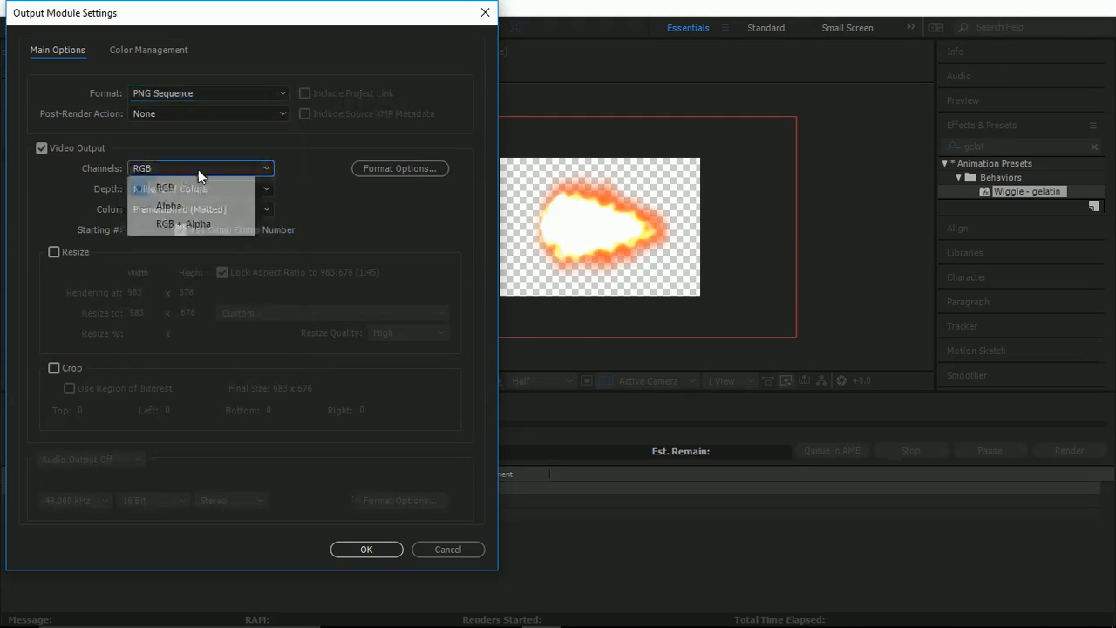
{"action": "left_click", "coordinate": [195, 225]}
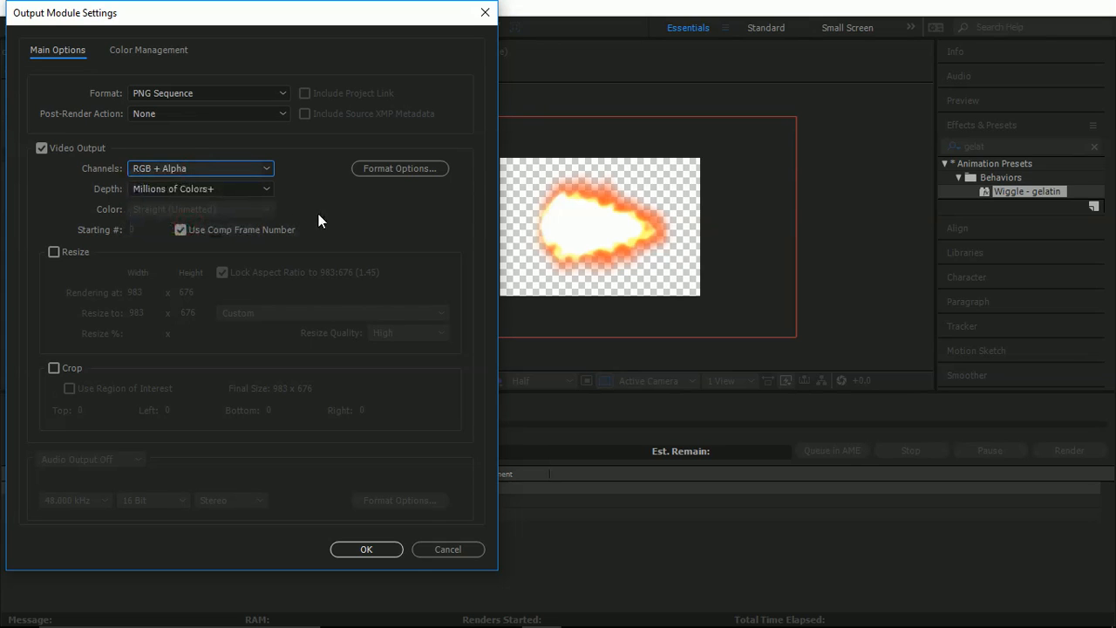
{"action": "left_click", "coordinate": [349, 547]}
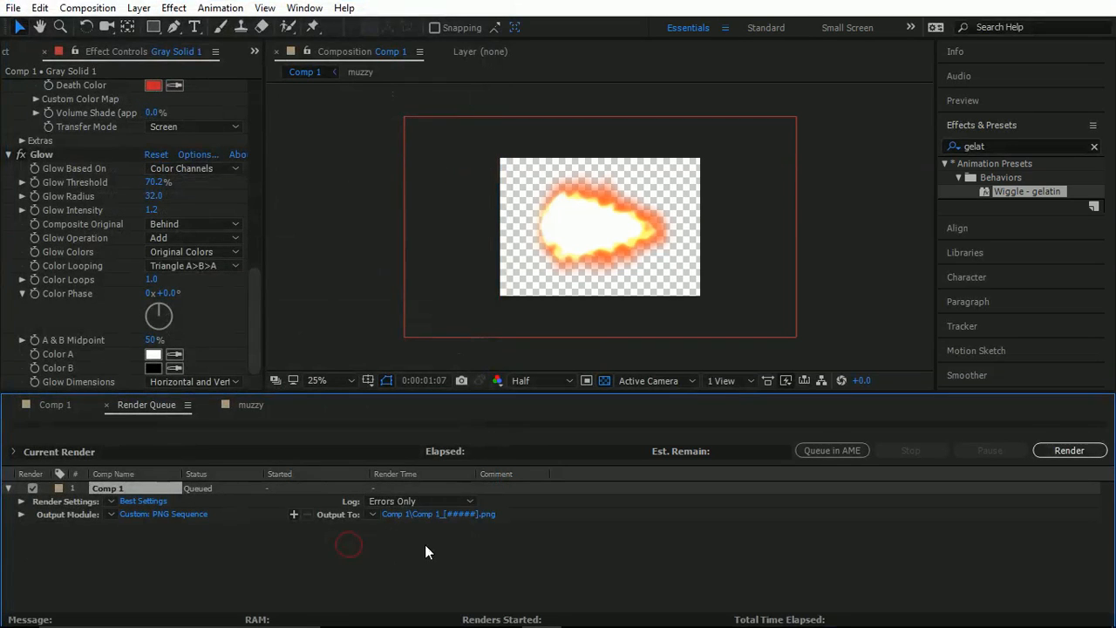